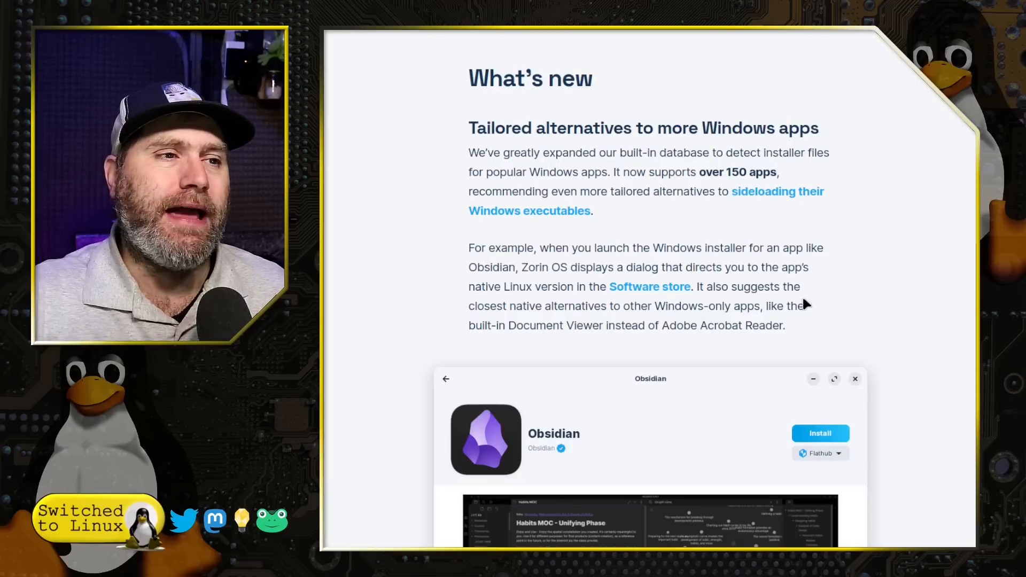
- Scroll past the Brave browser news to the 'Upgrades to Zorin Connect' section
scroll(800, 287, down, 3)
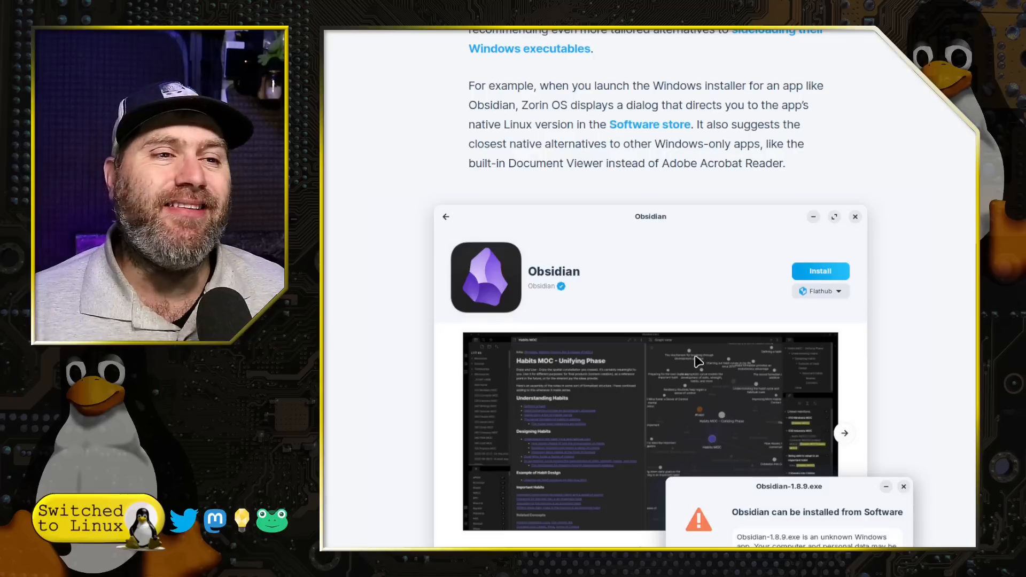
scroll(697, 361, down, 5)
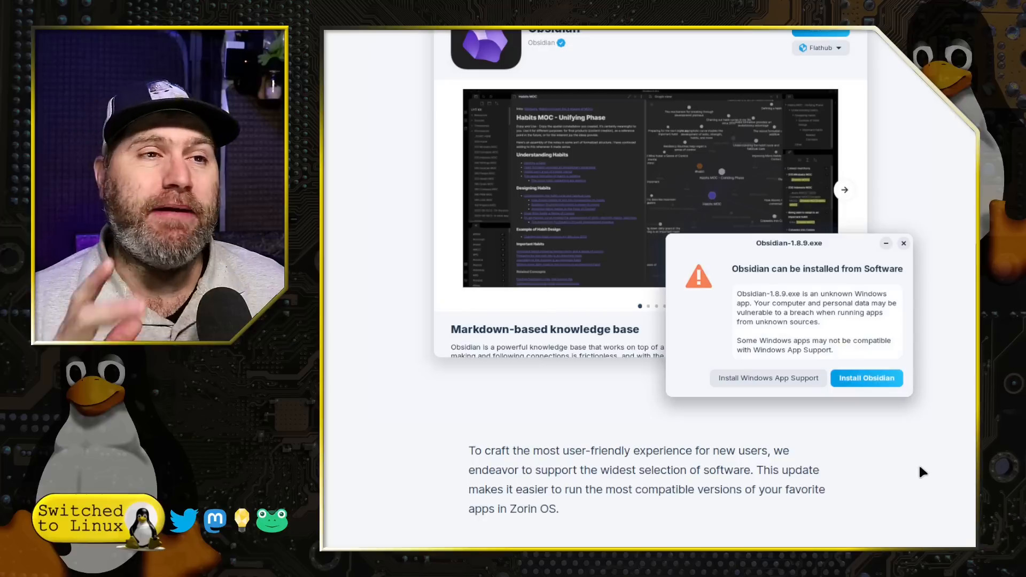
scroll(919, 472, down, 15)
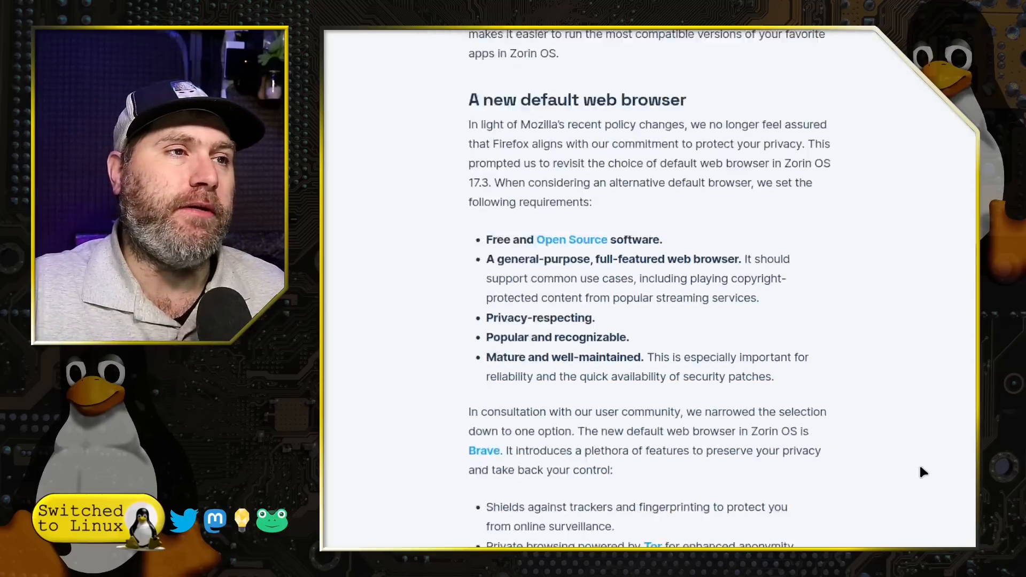
scroll(923, 473, down, 15)
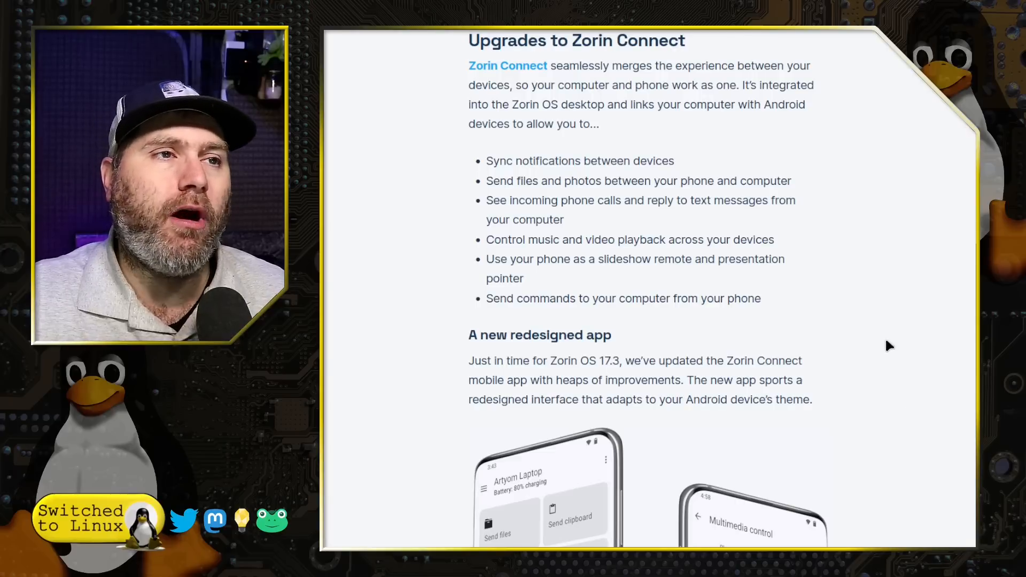
- Scroll down through the Updated apps and 'How to get Zorin OS 17.3' sections
scroll(889, 347, down, 15)
scroll(889, 349, down, 3)
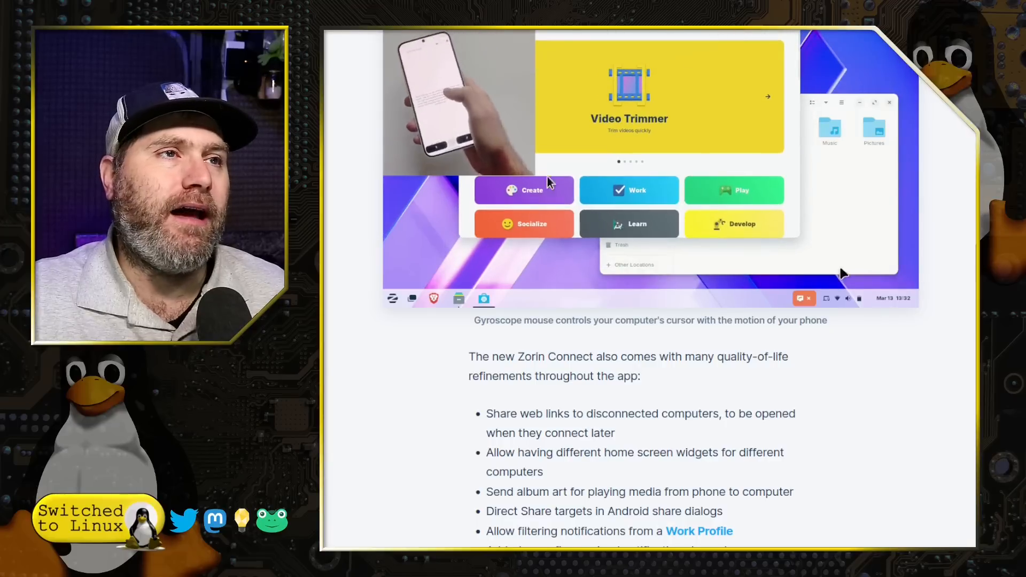
scroll(849, 296, up, 4)
scroll(755, 473, down, 8)
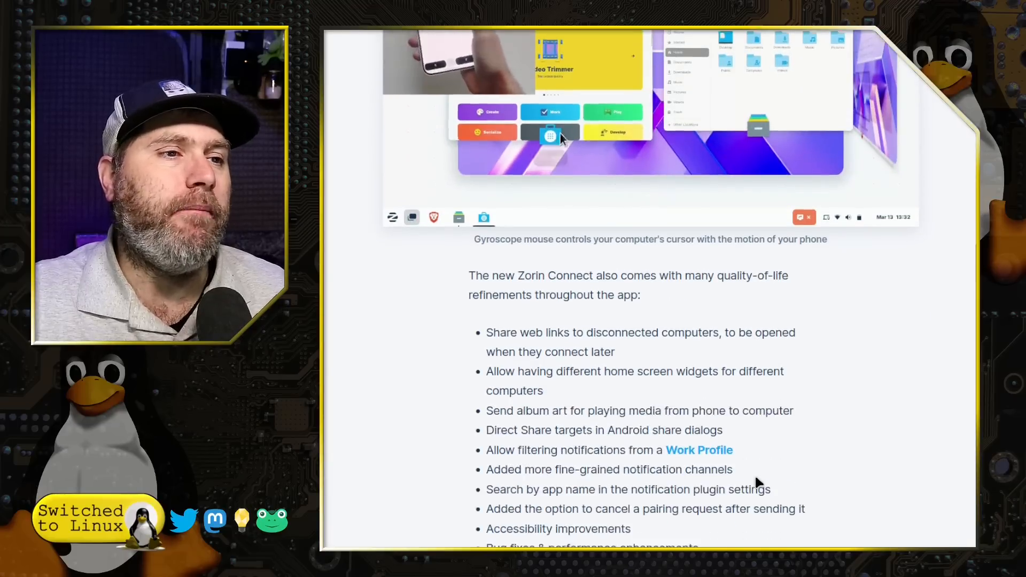
scroll(756, 477, down, 20)
scroll(757, 478, down, 15)
scroll(758, 477, up, 20)
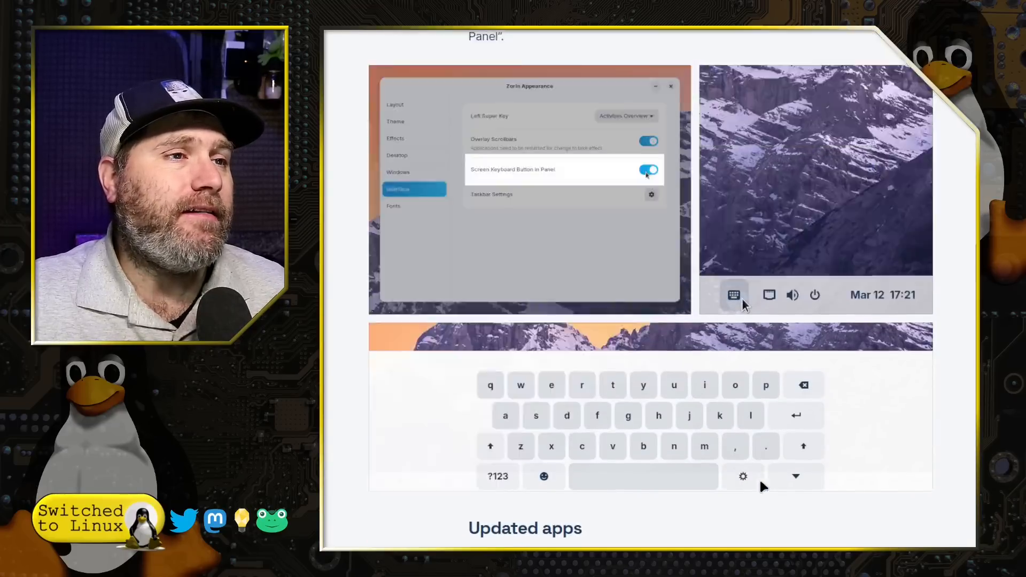
scroll(752, 459, down, 1)
scroll(748, 457, down, 19)
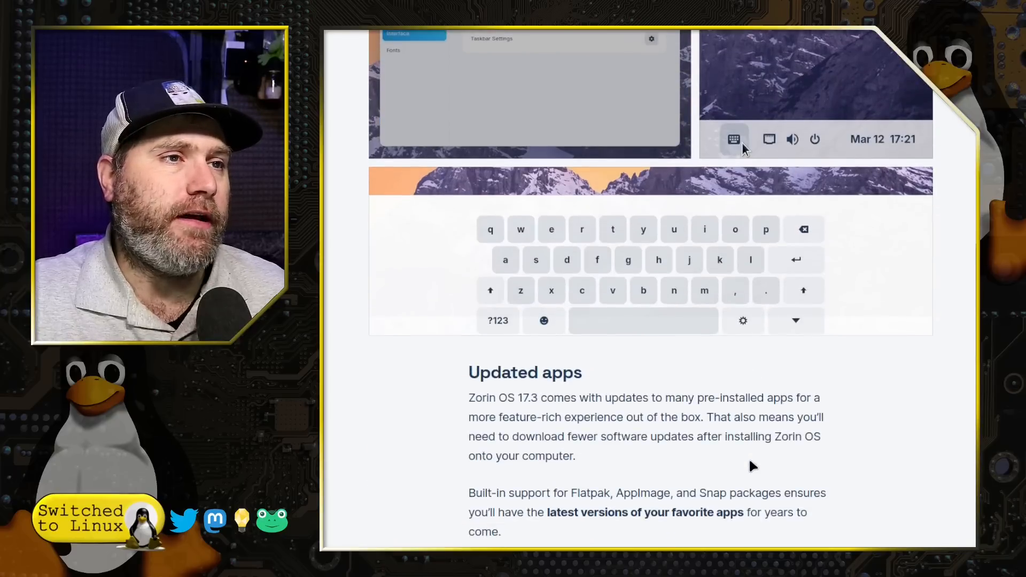
scroll(749, 457, up, 14)
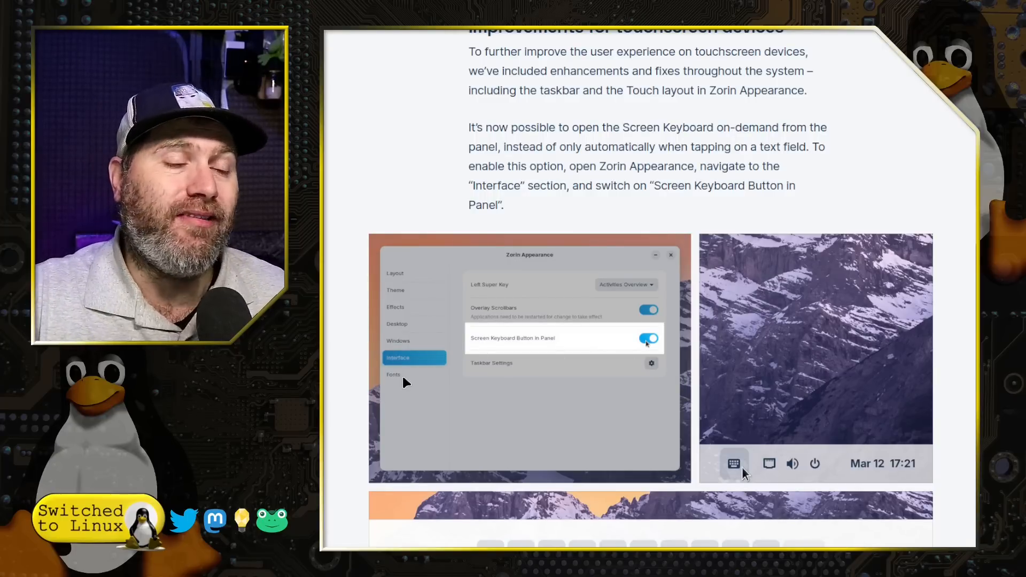
scroll(405, 382, down, 6)
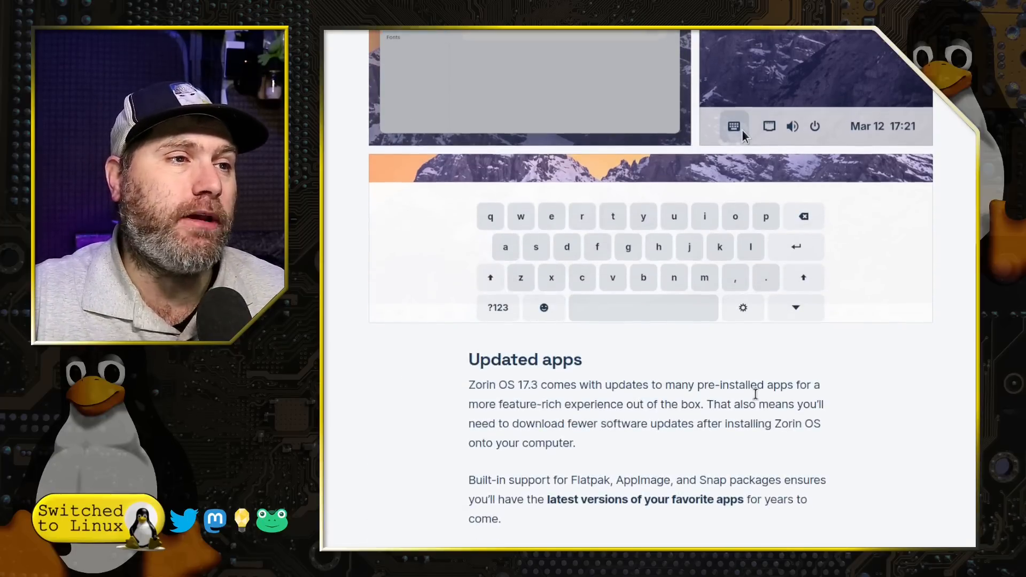
scroll(756, 394, down, 12)
scroll(764, 398, down, 3)
- Scroll back up to the Obsidian installer dialog in the Windows app support section
scroll(764, 396, up, 3)
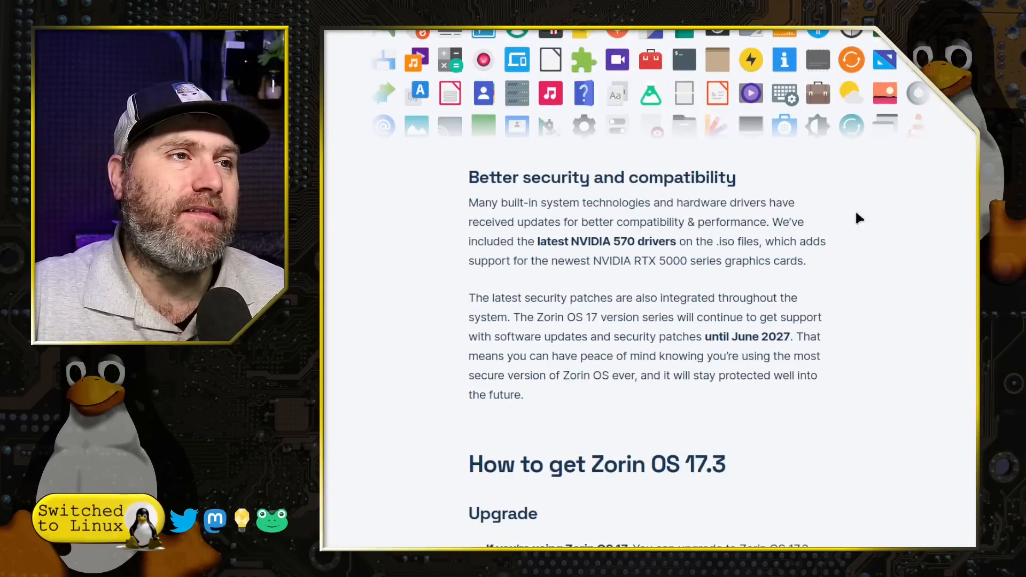
scroll(885, 465, up, 12)
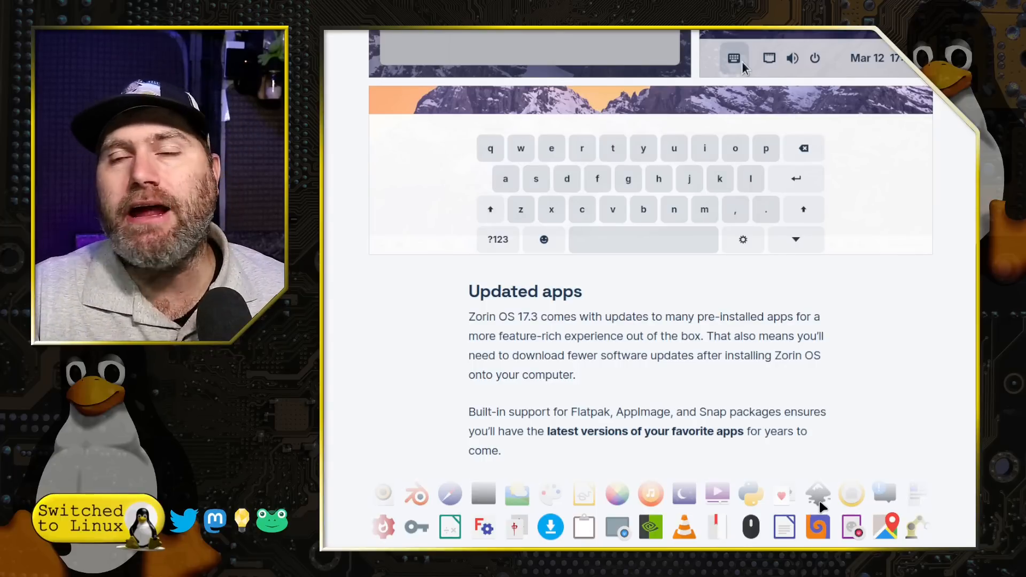
scroll(822, 506, down, 3)
scroll(822, 506, down, 14)
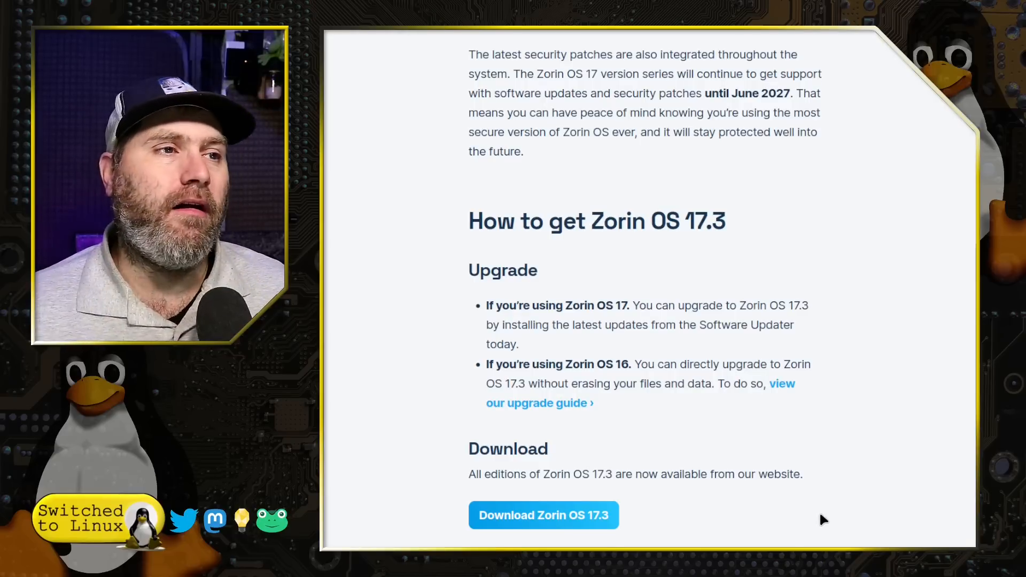
scroll(822, 518, down, 6)
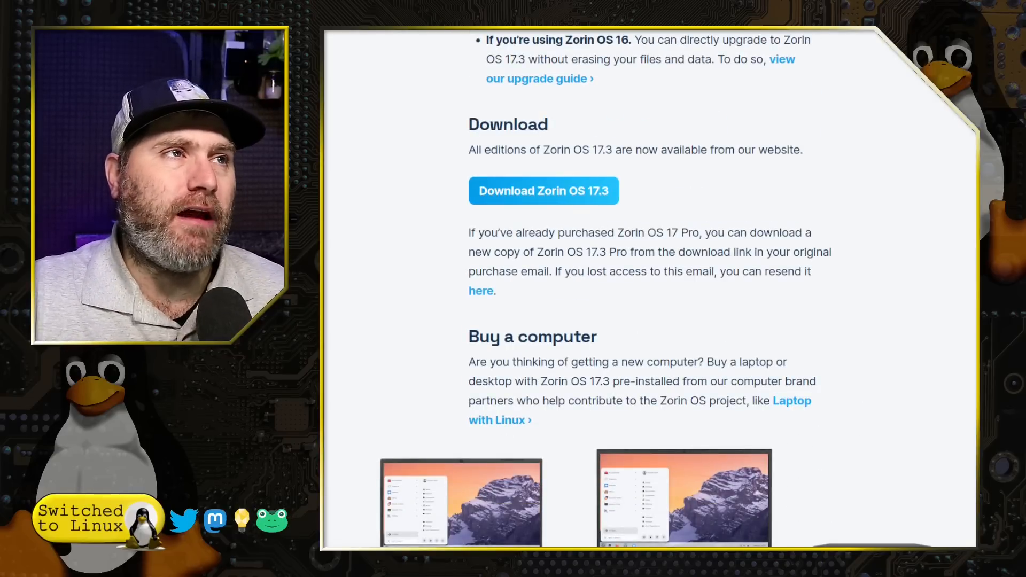
scroll(756, 398, up, 10)
scroll(759, 392, up, 15)
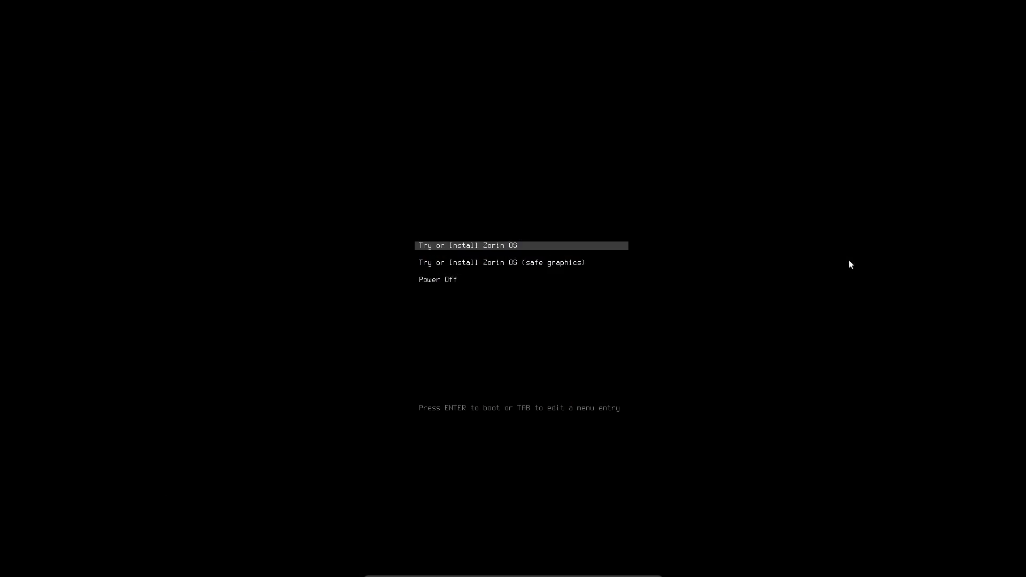
- Select the standard 'Try or Install Zorin OS' boot entry and boot it
key(Down)
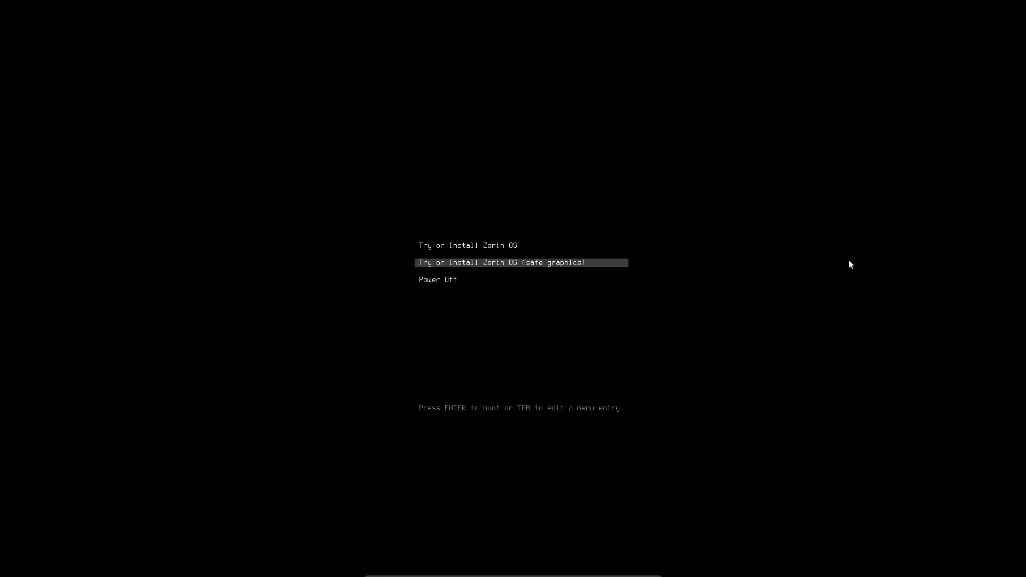
key(Up)
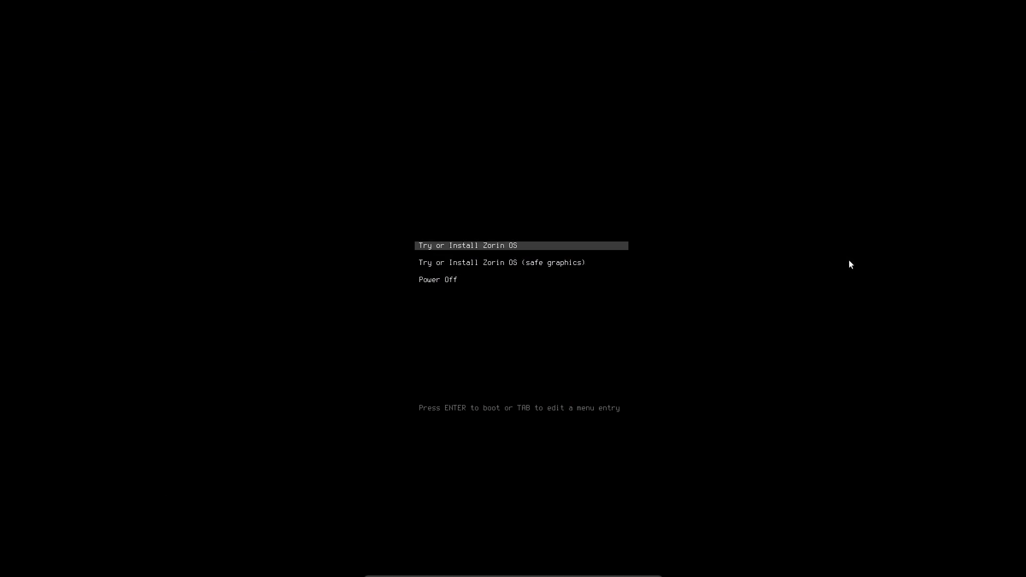
key(Down)
key(Up)
key(Return)
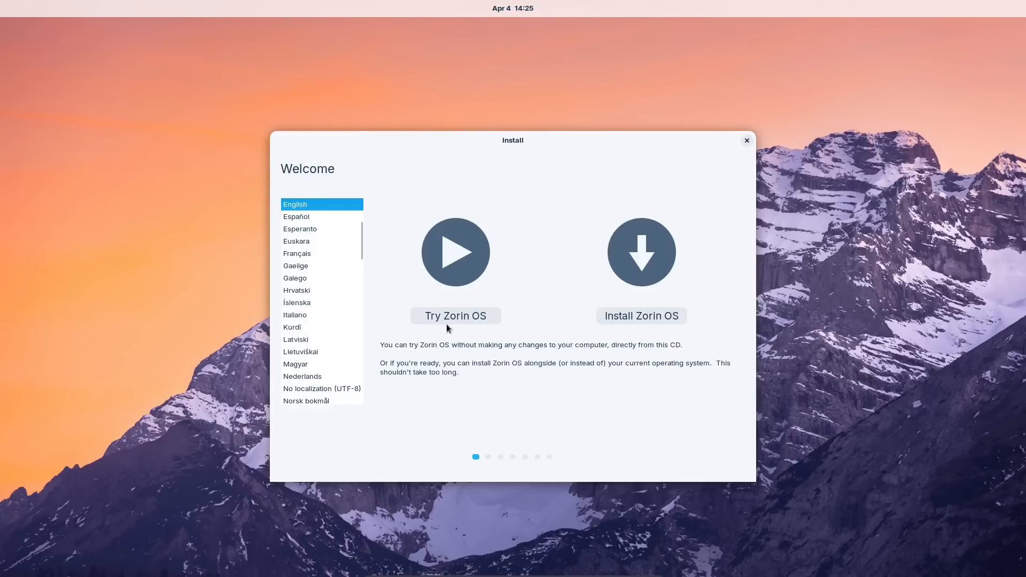
- Start Install Zorin OS with English (US) keyboard, keeping updates and third-party software downloads on
click(658, 320)
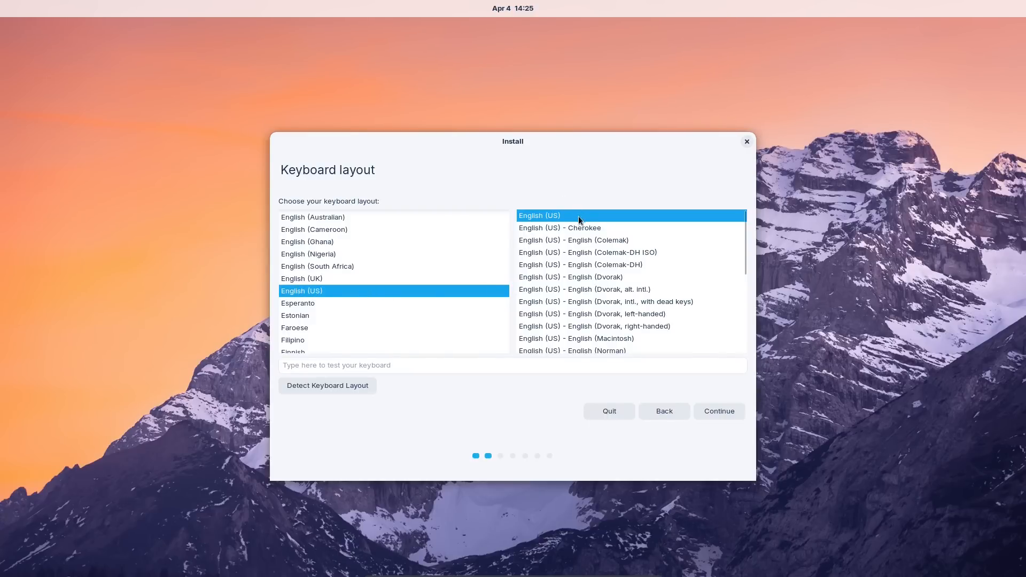
click(697, 412)
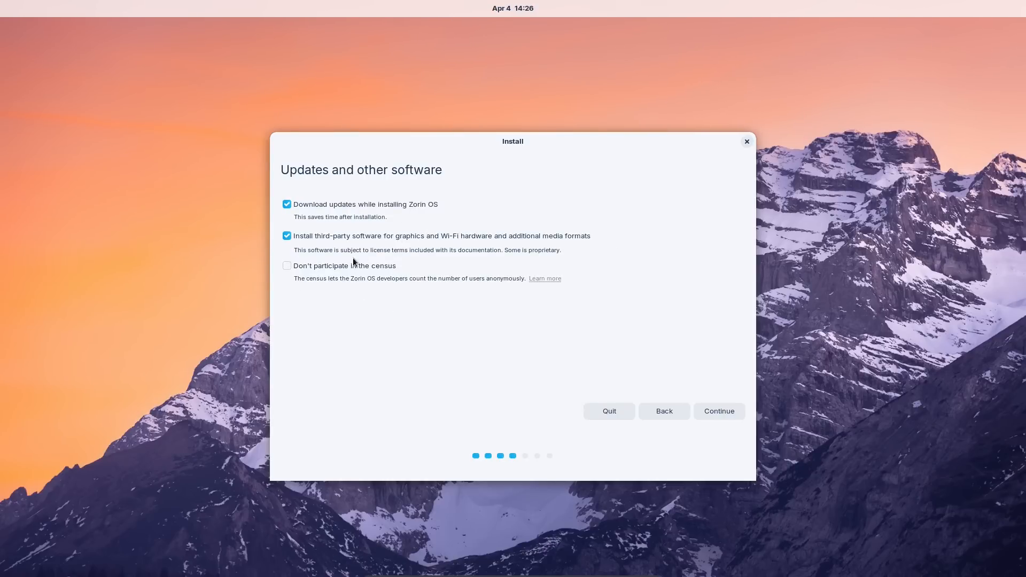
click(289, 267)
click(720, 411)
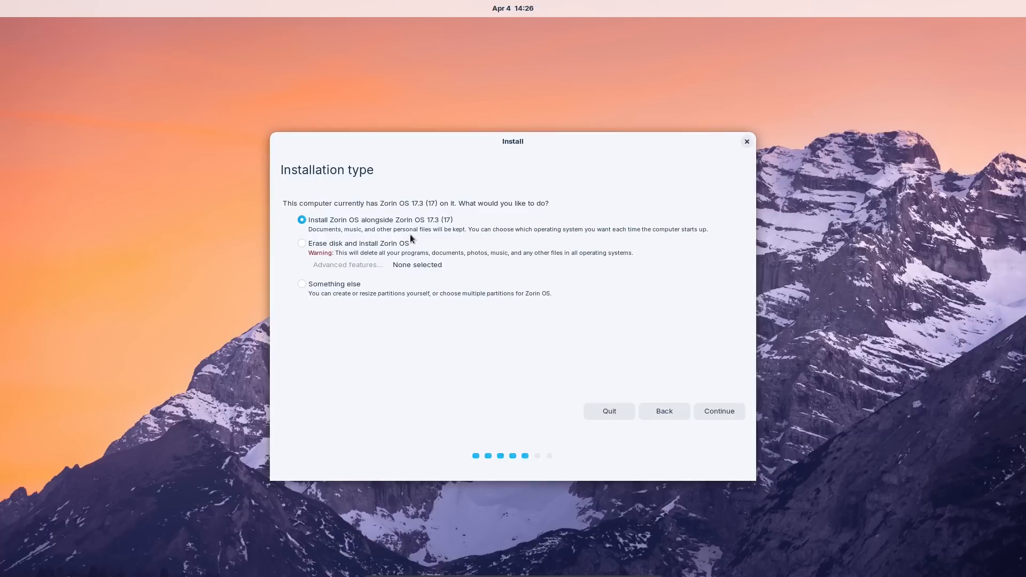
- Choose 'Erase disk and install Zorin OS' with advanced features set to None, then Install Now
click(353, 243)
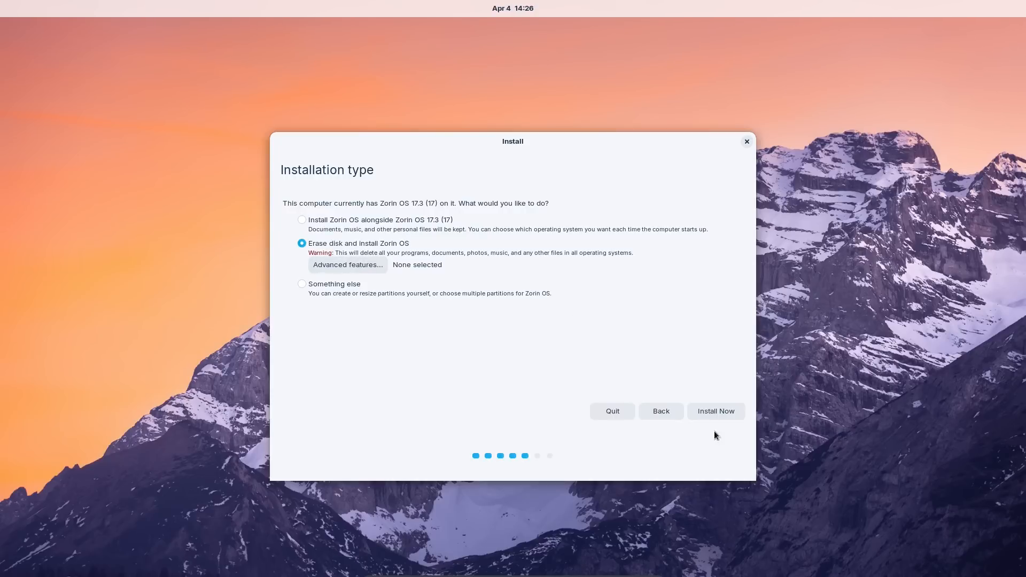
click(353, 268)
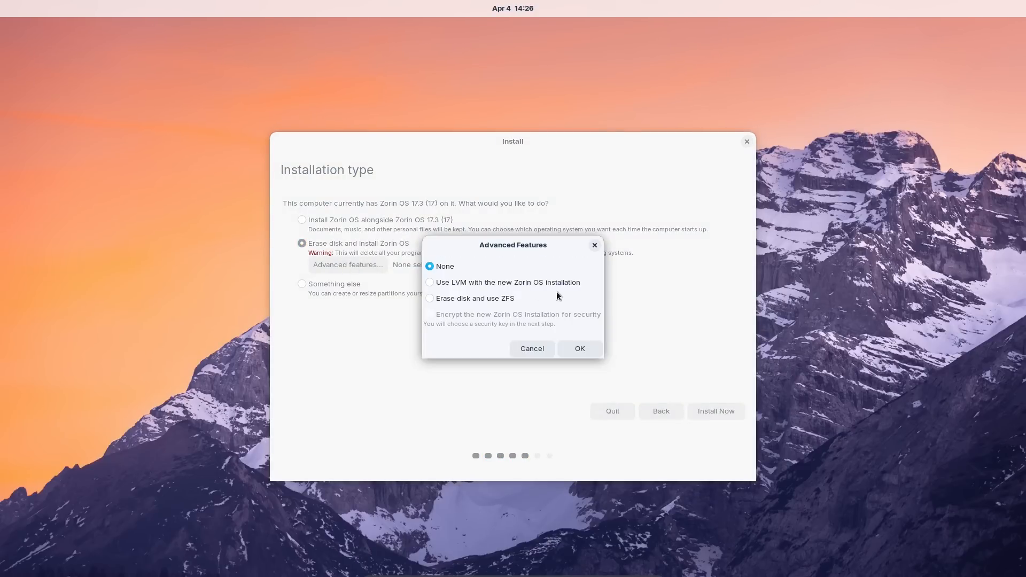
click(438, 283)
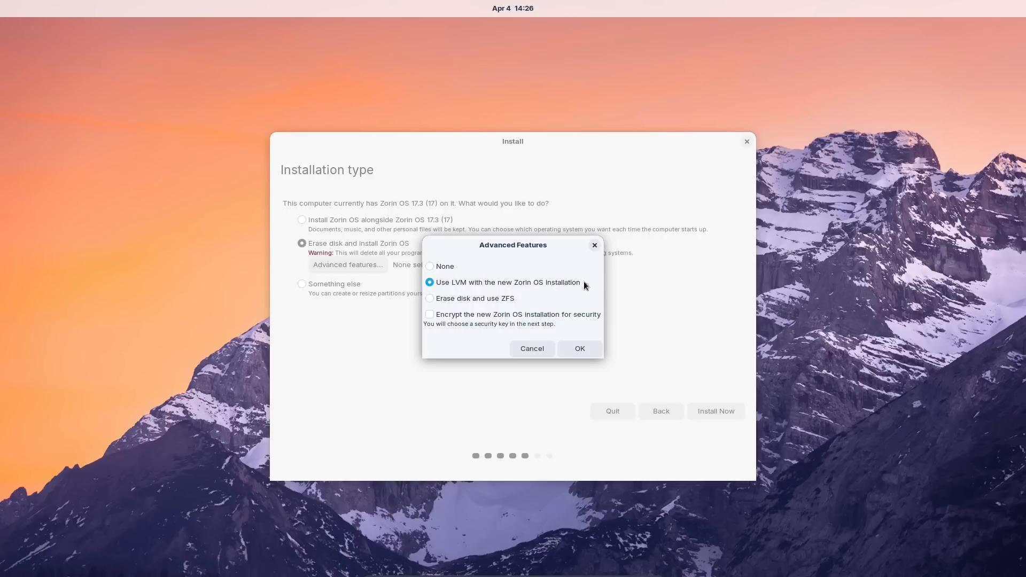
click(467, 318)
click(461, 300)
click(455, 319)
click(443, 267)
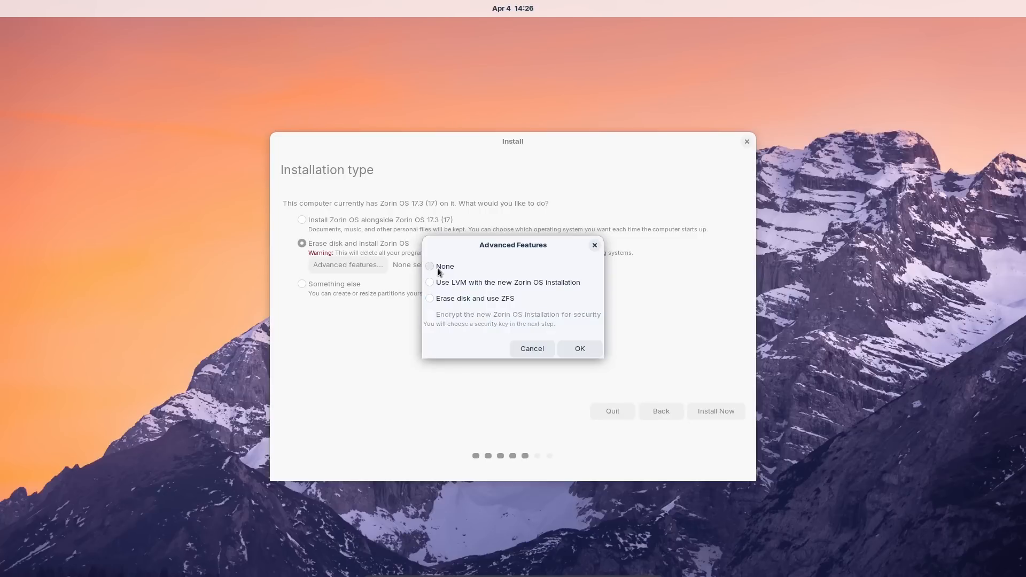
click(581, 349)
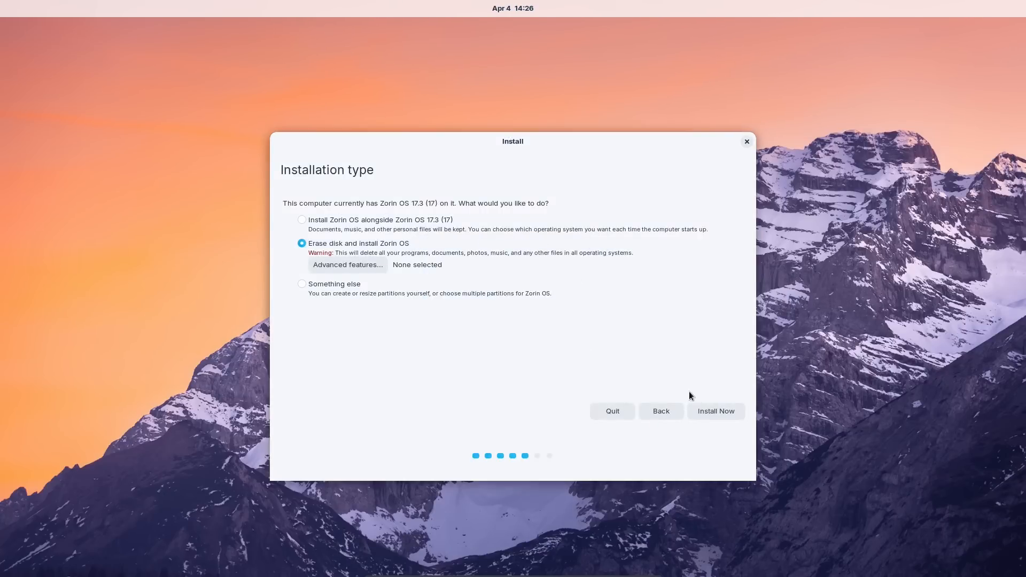
click(707, 412)
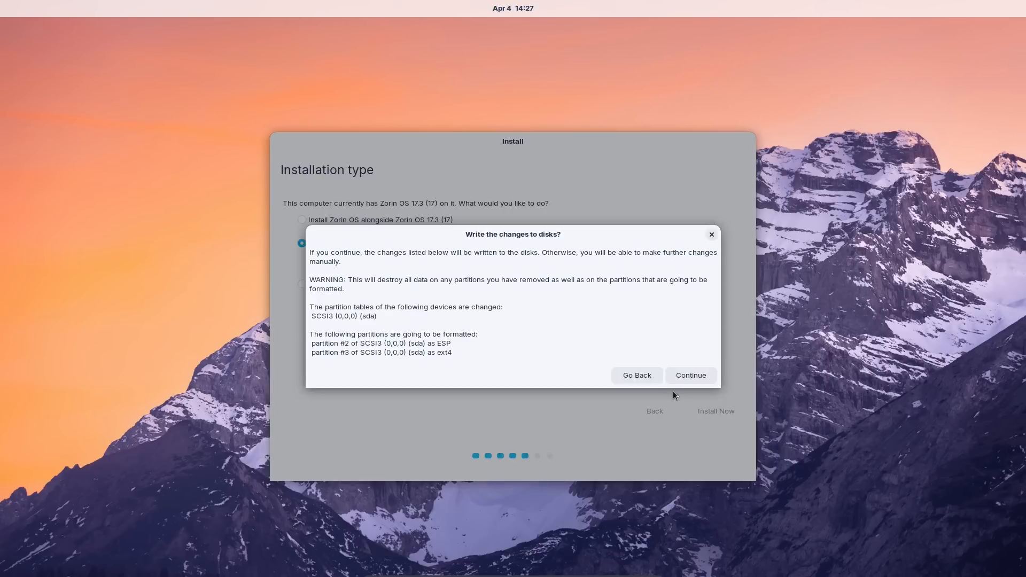
- Confirm the disk changes, keep New York time zone, and create the 'zorin' account with a password
click(703, 375)
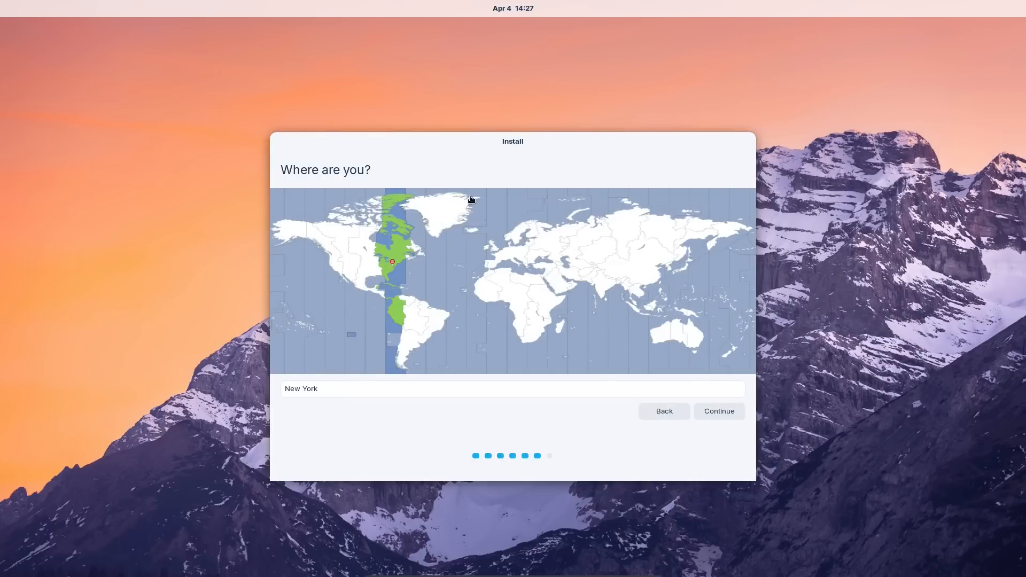
click(732, 409)
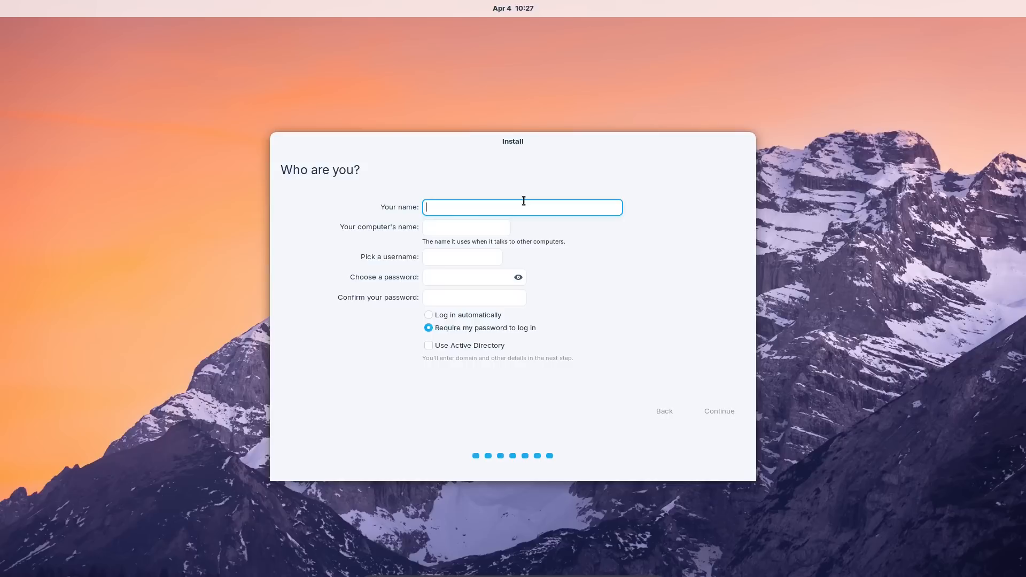
text(zorin)
key(Tab)
key(Tab)
key(Tab)
text(123)
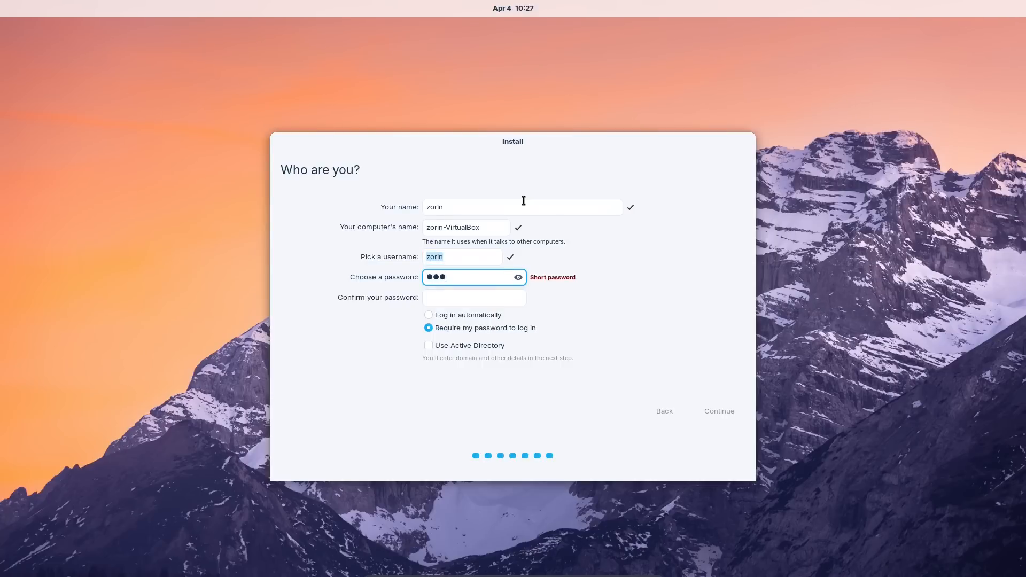
key(Tab)
text(123)
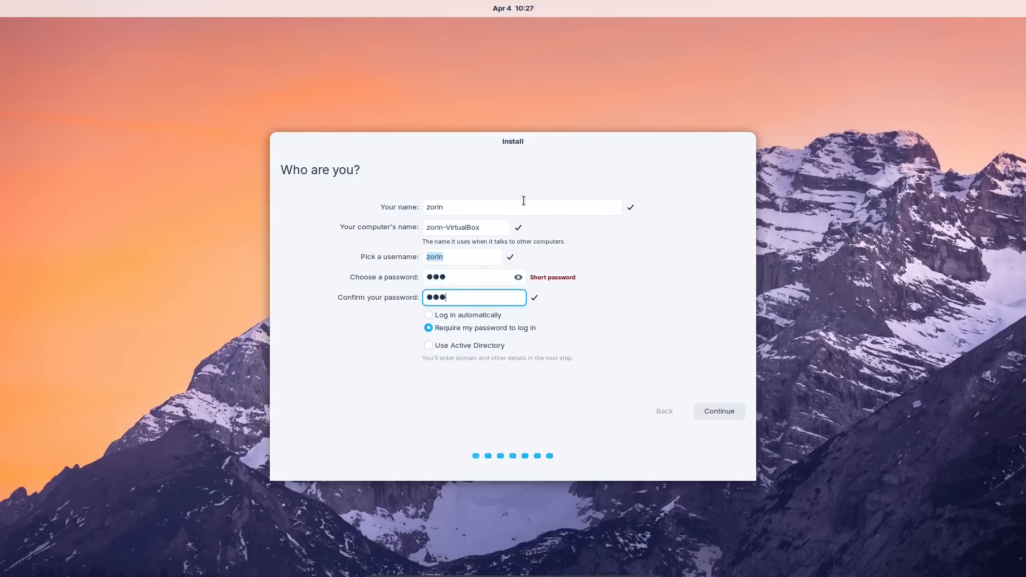
click(709, 418)
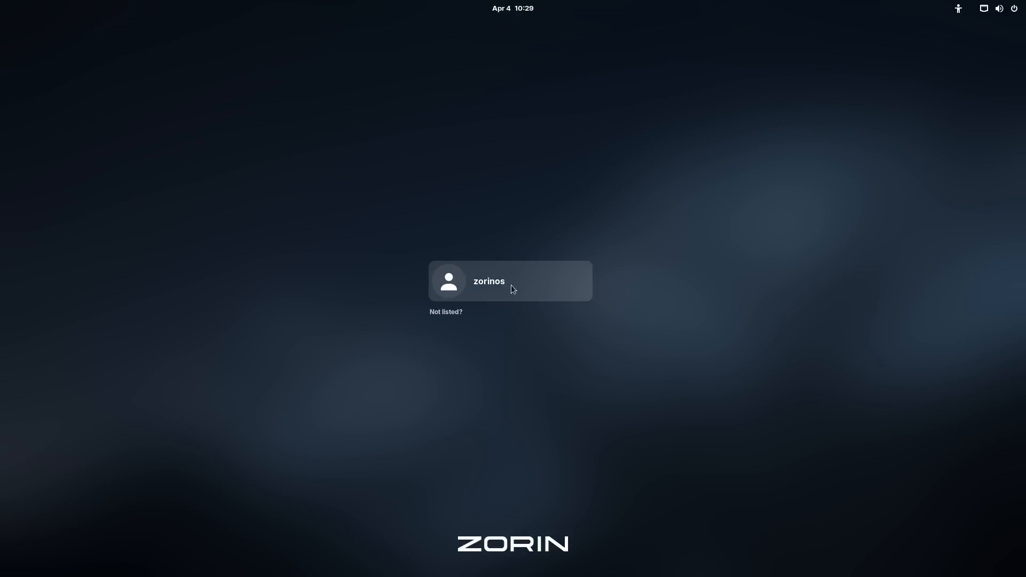
- Select the user, enter its password, and sign in with the default Zorin Desktop session
click(489, 288)
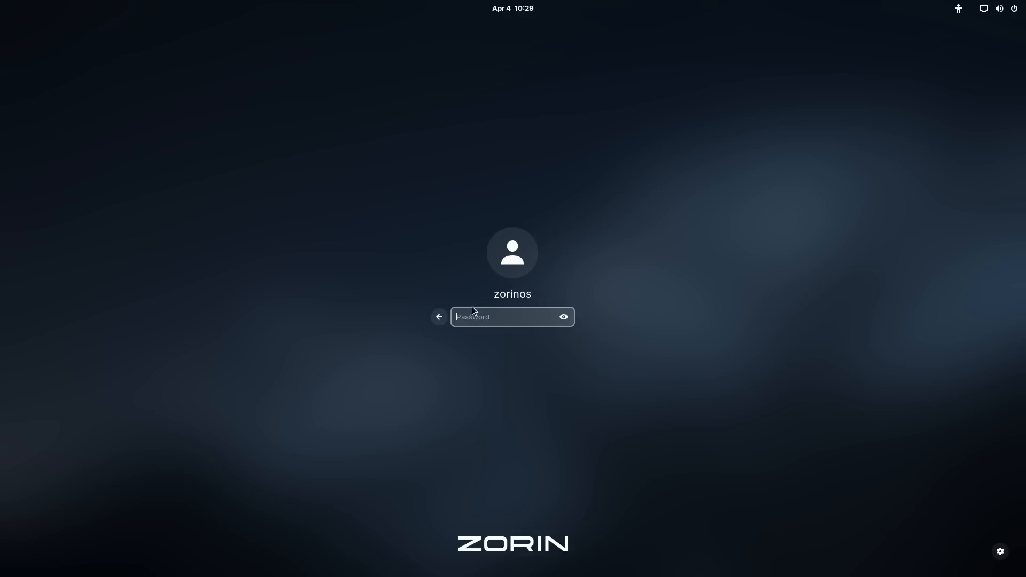
text(zor)
click(1001, 552)
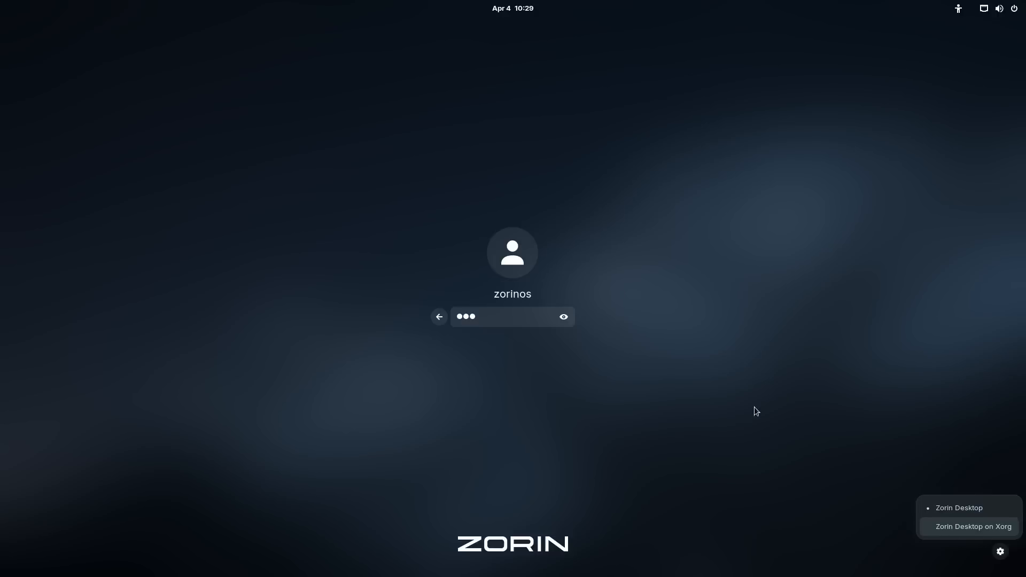
click(693, 378)
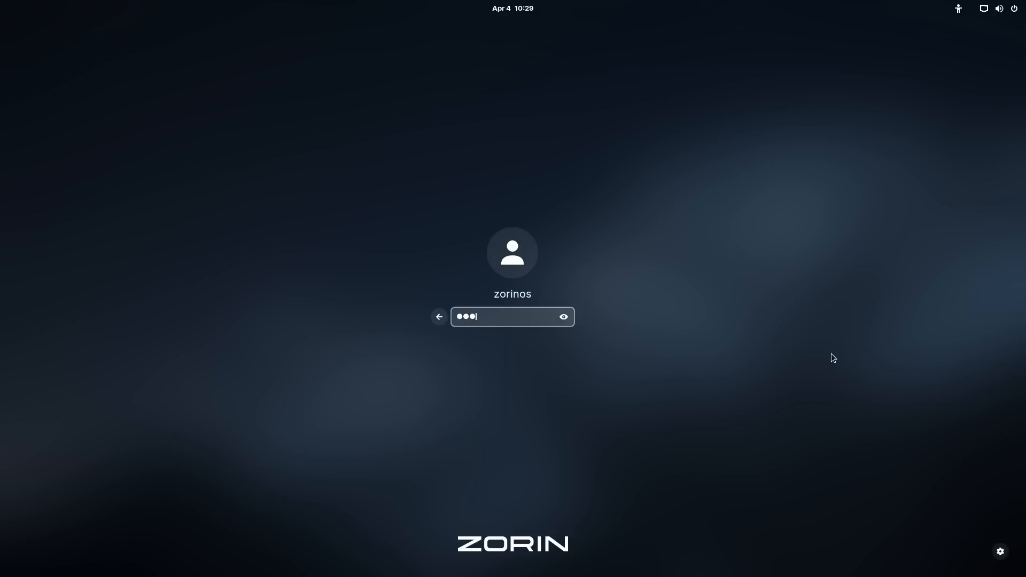
key(Return)
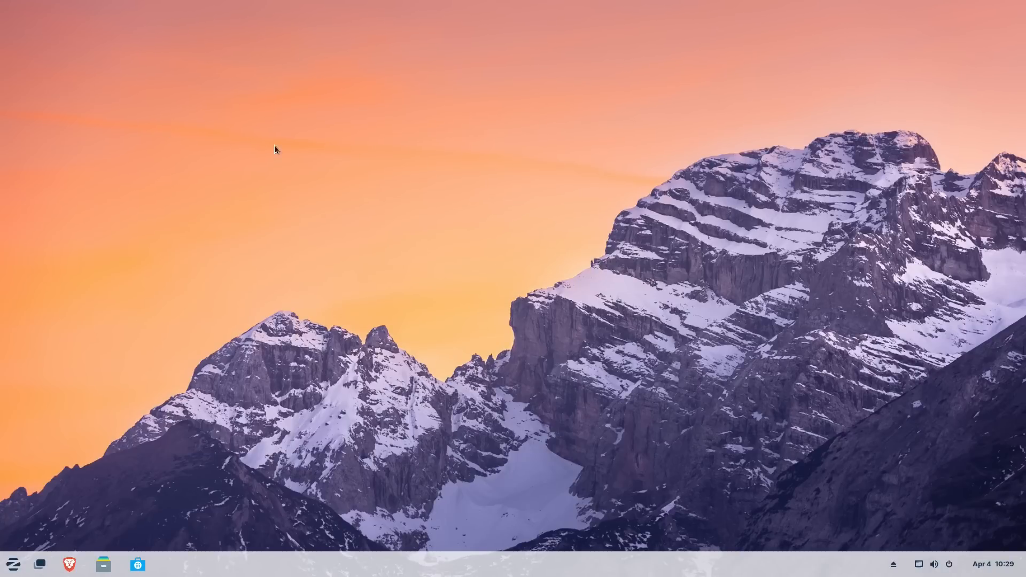
- Look at the desktop right-click menu and the Zorin start menu
right_click(355, 191)
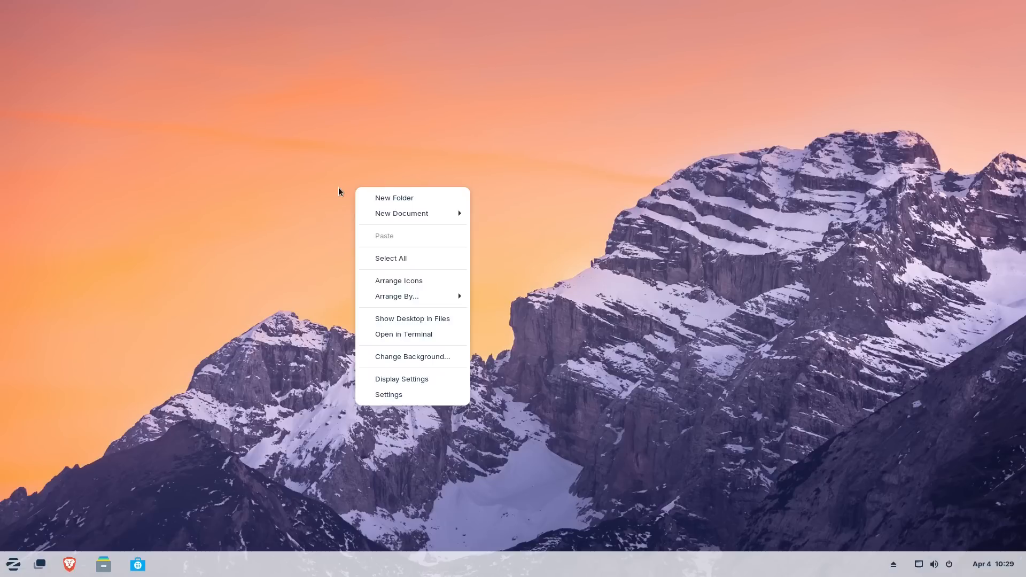
click(324, 193)
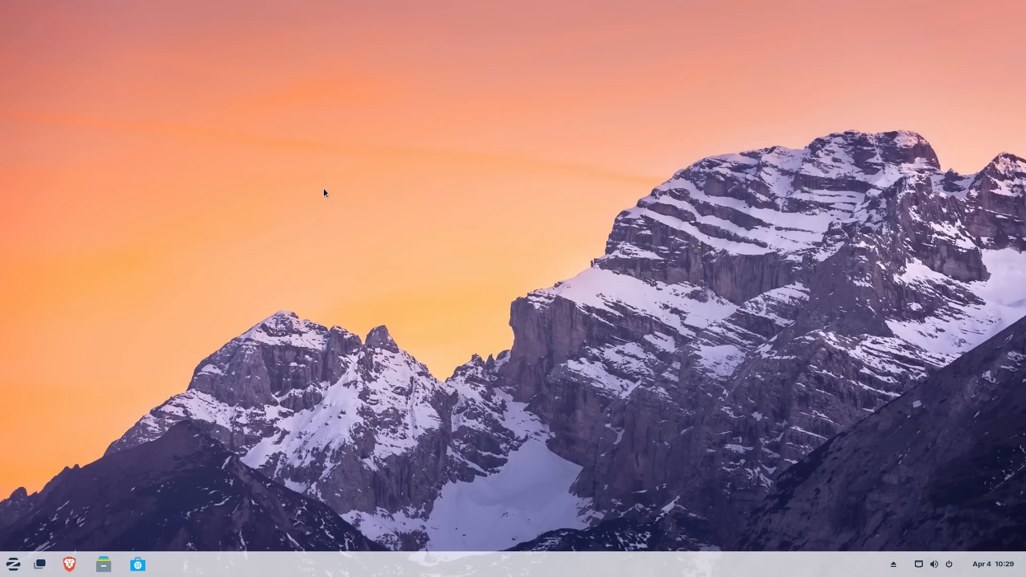
click(14, 566)
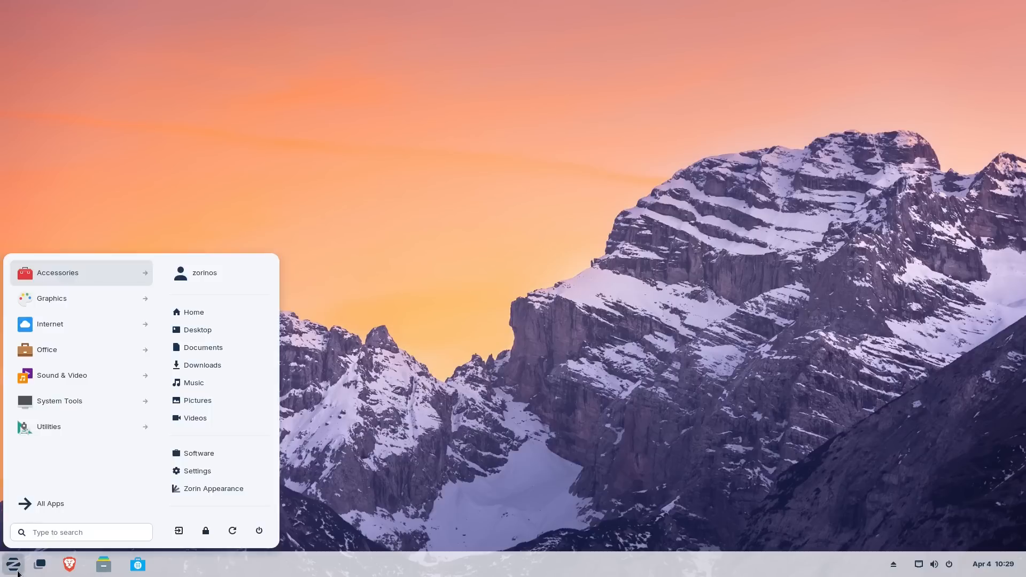
click(16, 570)
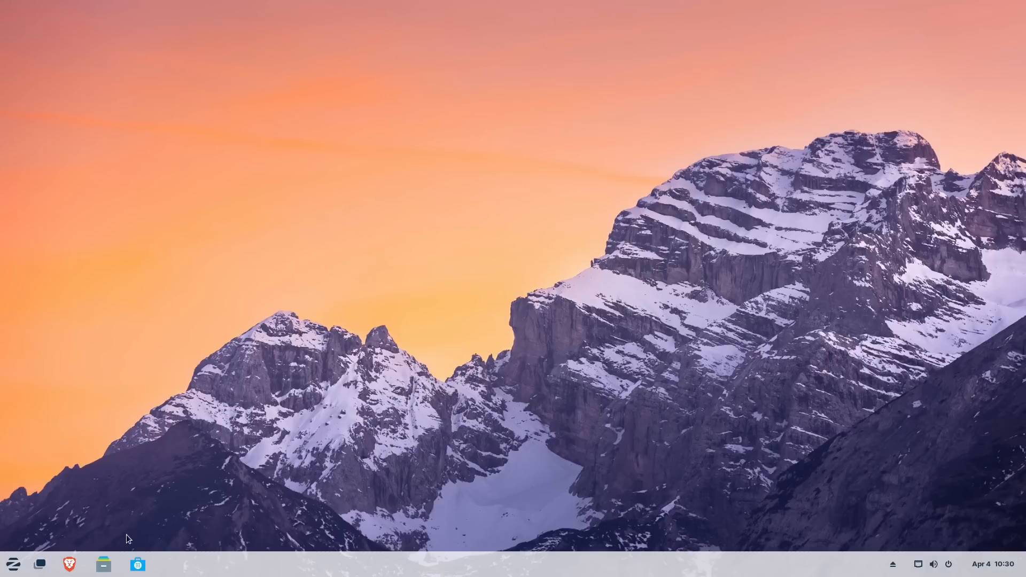
- Search 'appl' in the start menu, launch Zorin Appearance, and reposition its window
click(14, 565)
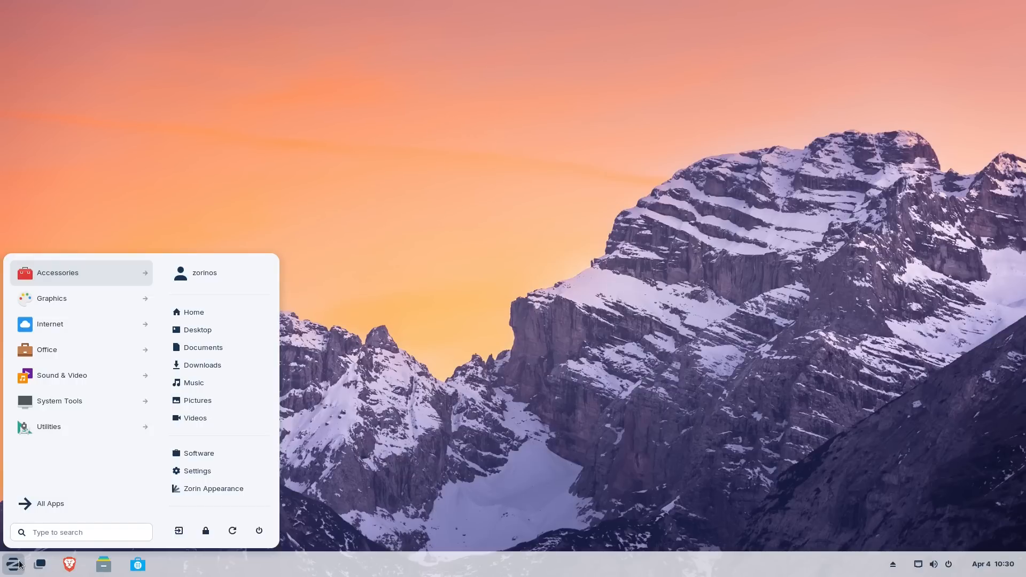
text(appl)
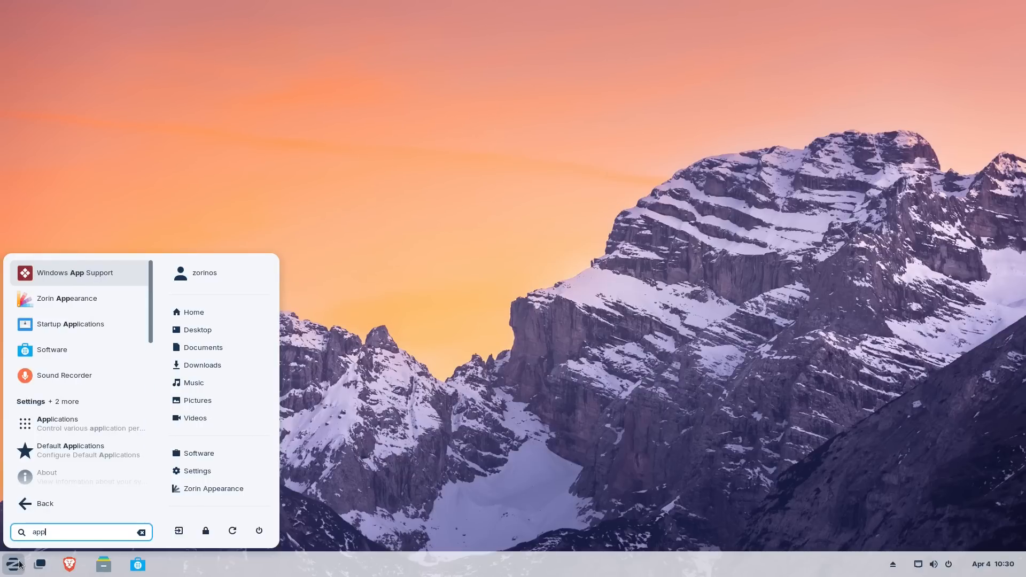
click(107, 307)
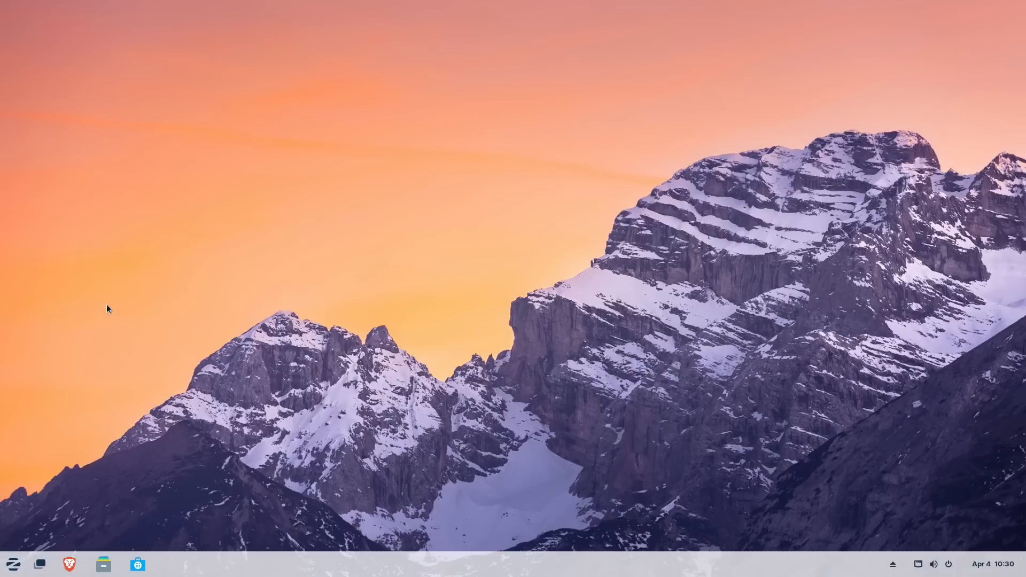
drag(316, 40, 523, 121)
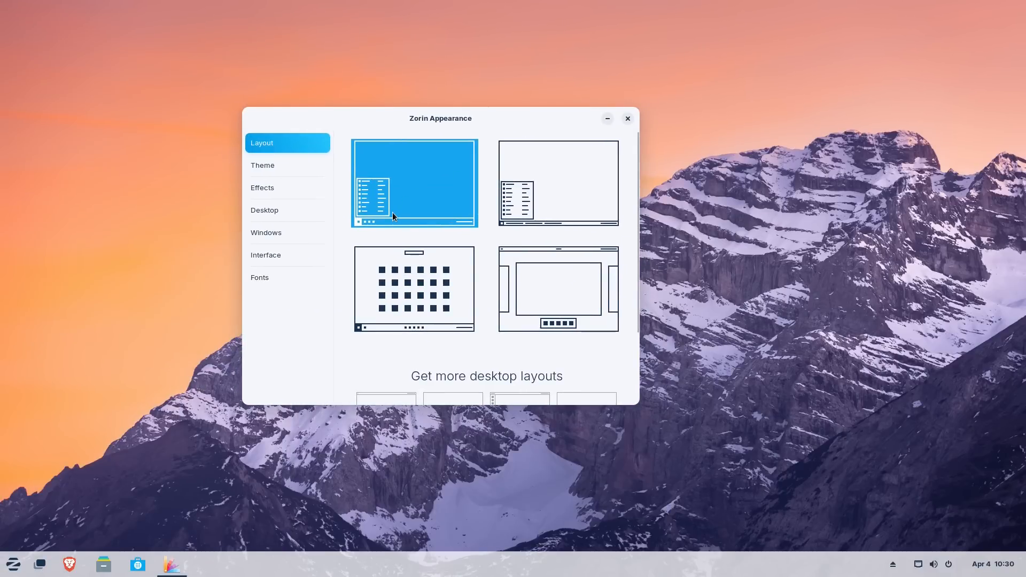
- Try the Windows-like layout and the top-panel layout, checking the start menu and Activities overview
click(522, 198)
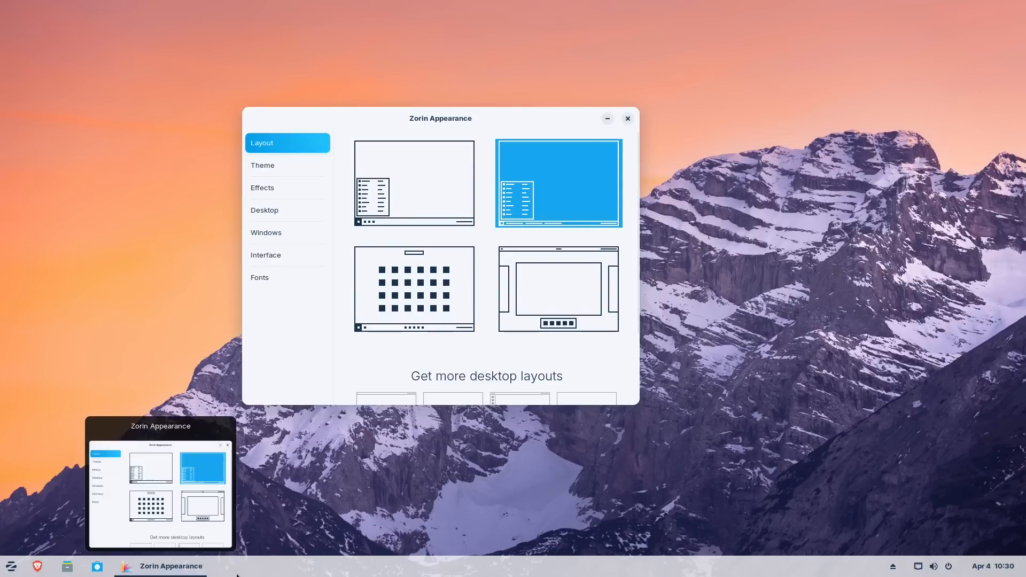
click(12, 571)
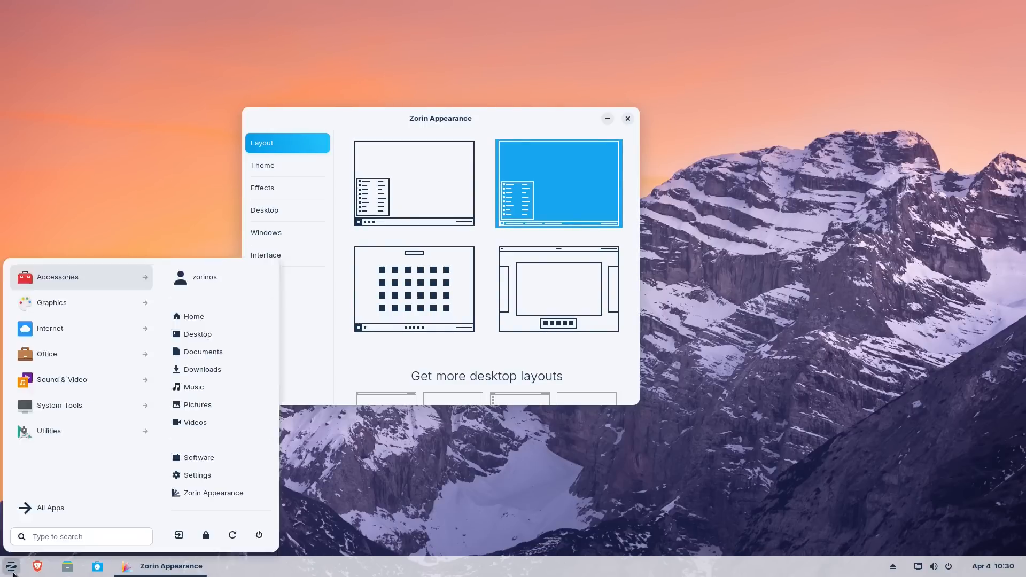
click(12, 569)
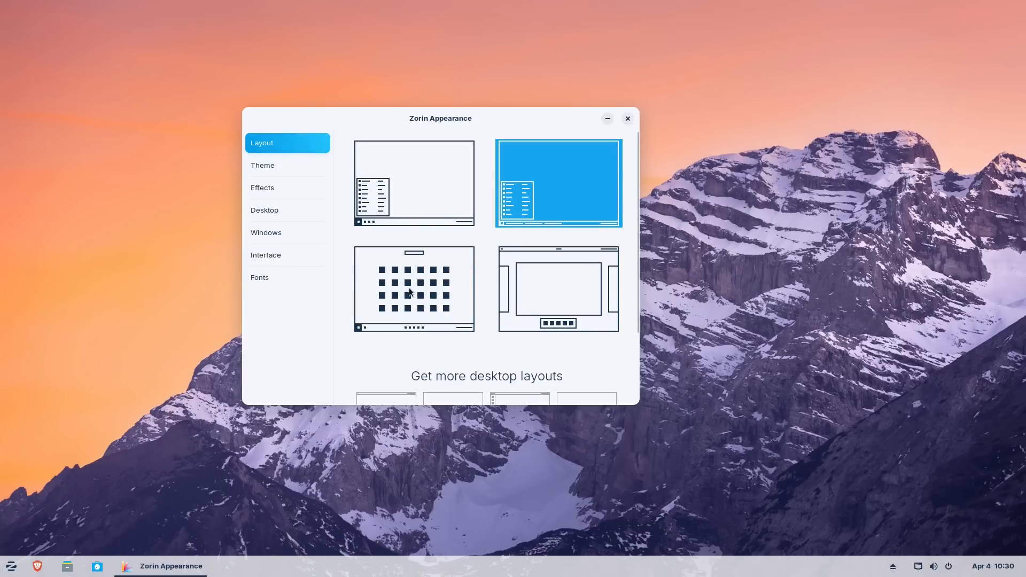
click(578, 295)
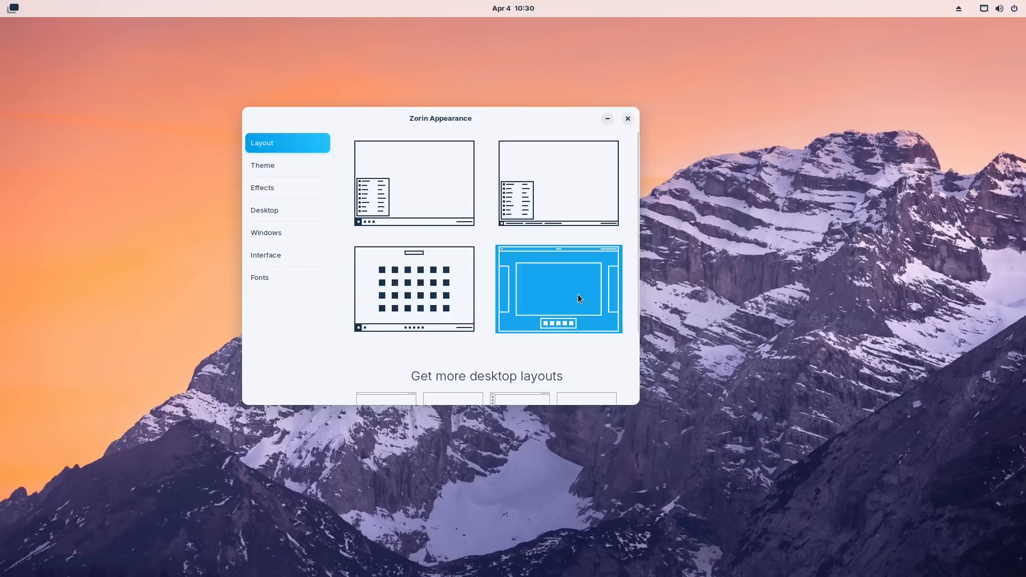
mouse_move(191, 7)
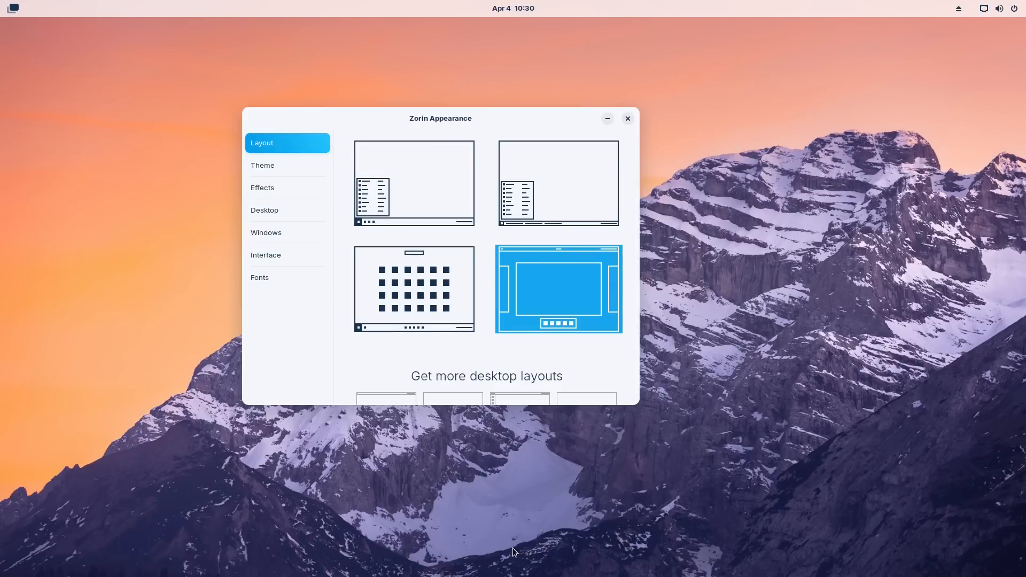
key(super)
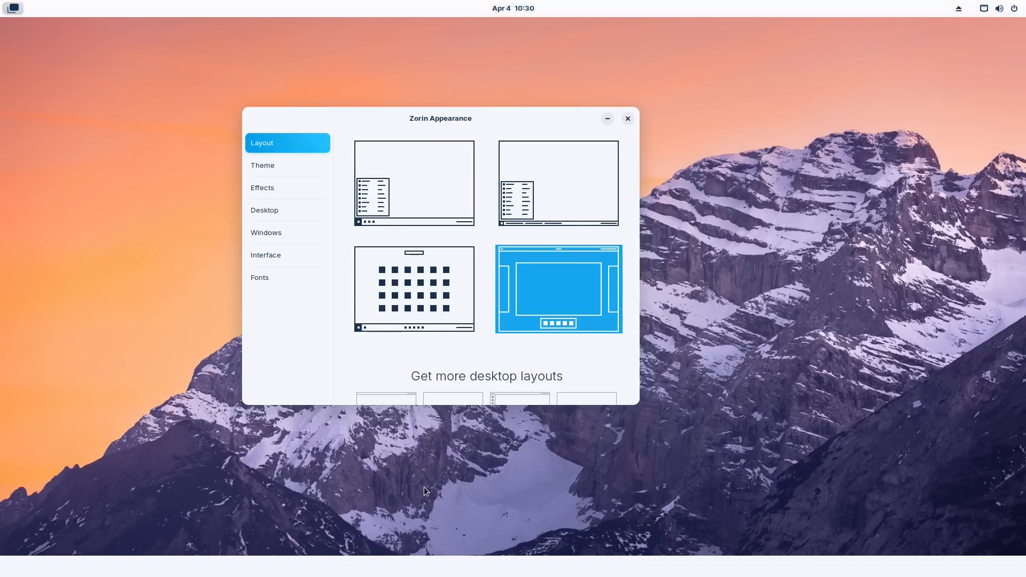
key(super)
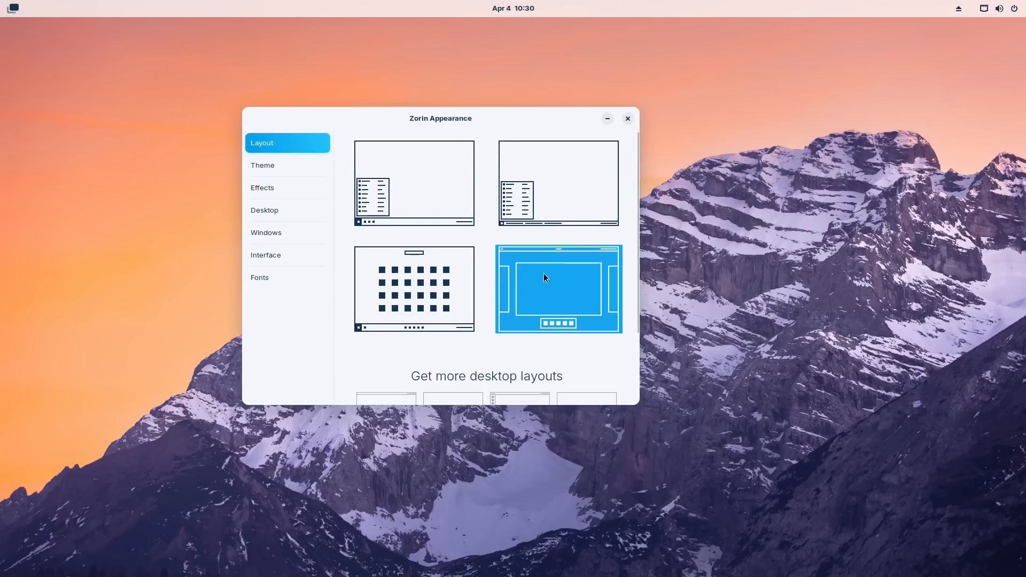
key(super)
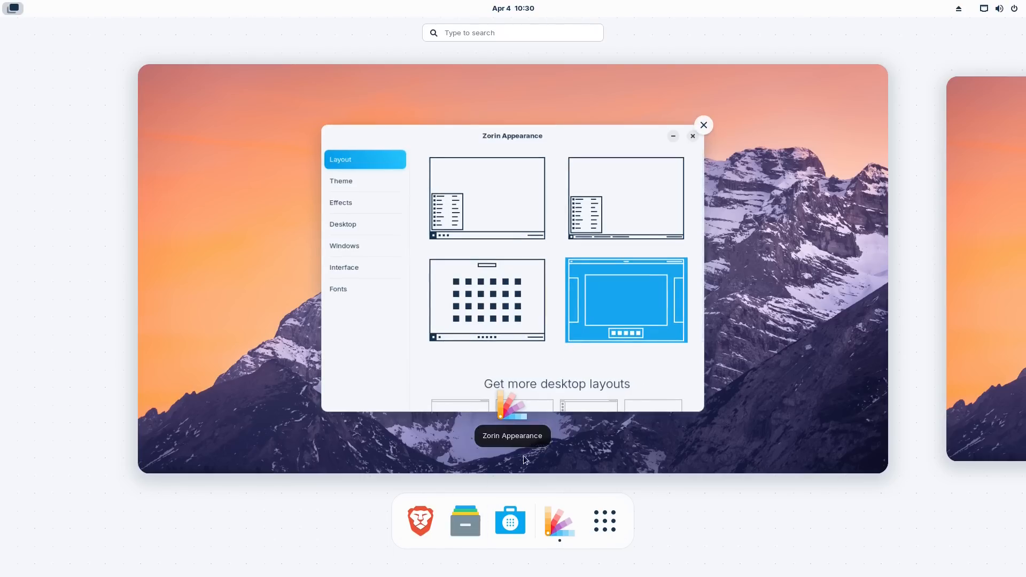
key(super)
- Try the bottom-left layout, then settle on the Windows-like desktop layout
click(399, 268)
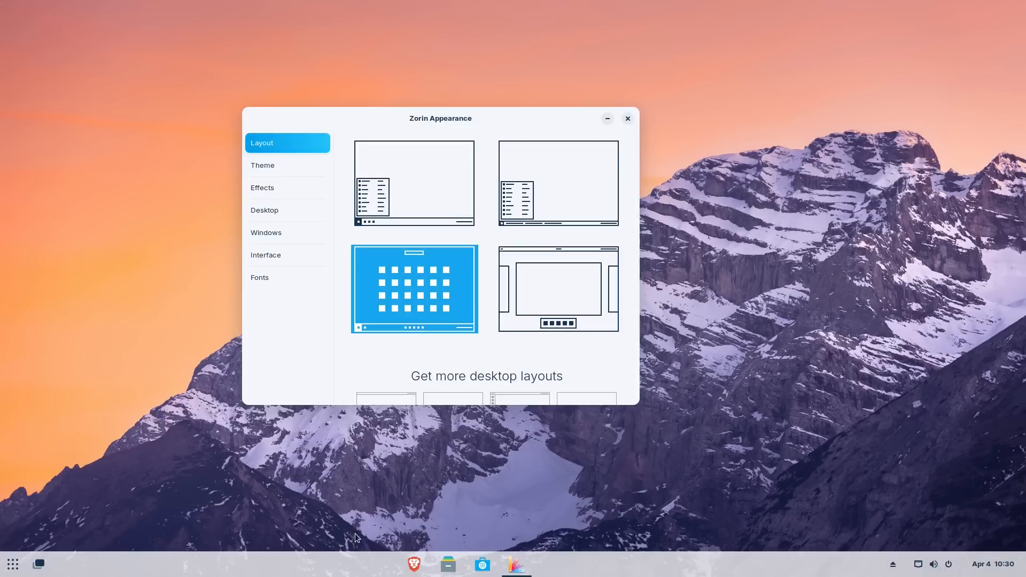
drag(636, 252, 643, 345)
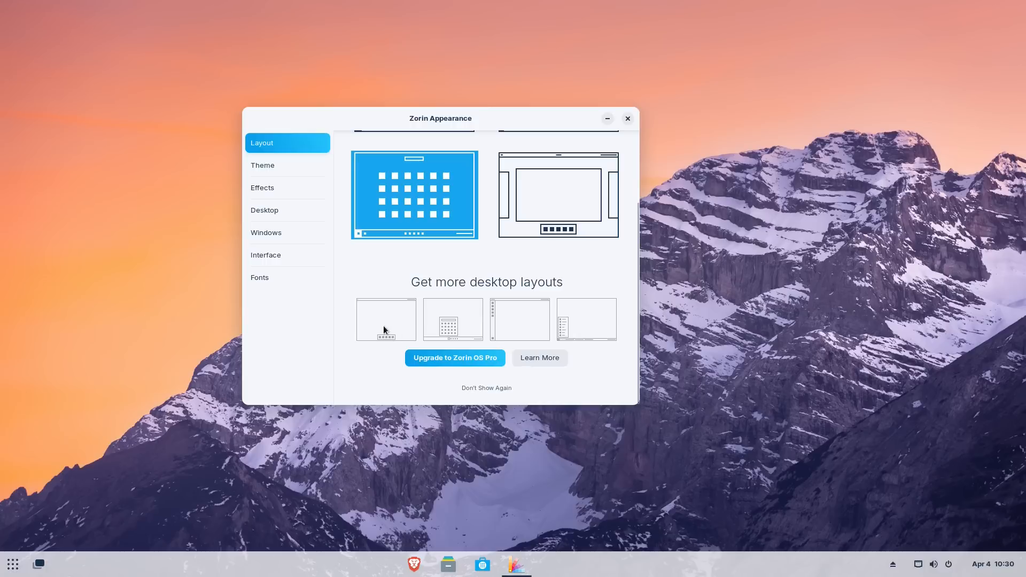
scroll(506, 236, up, 3)
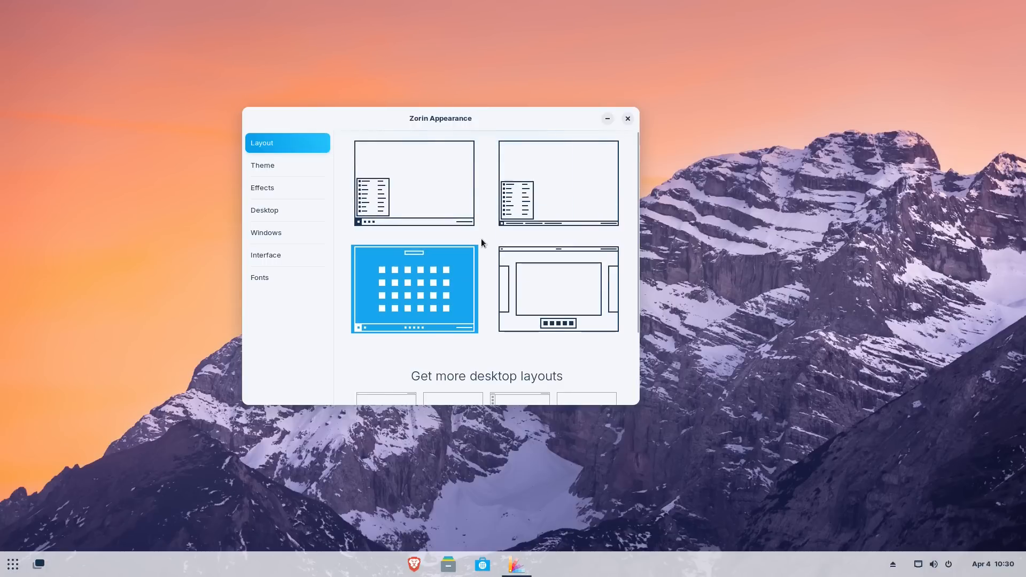
click(524, 202)
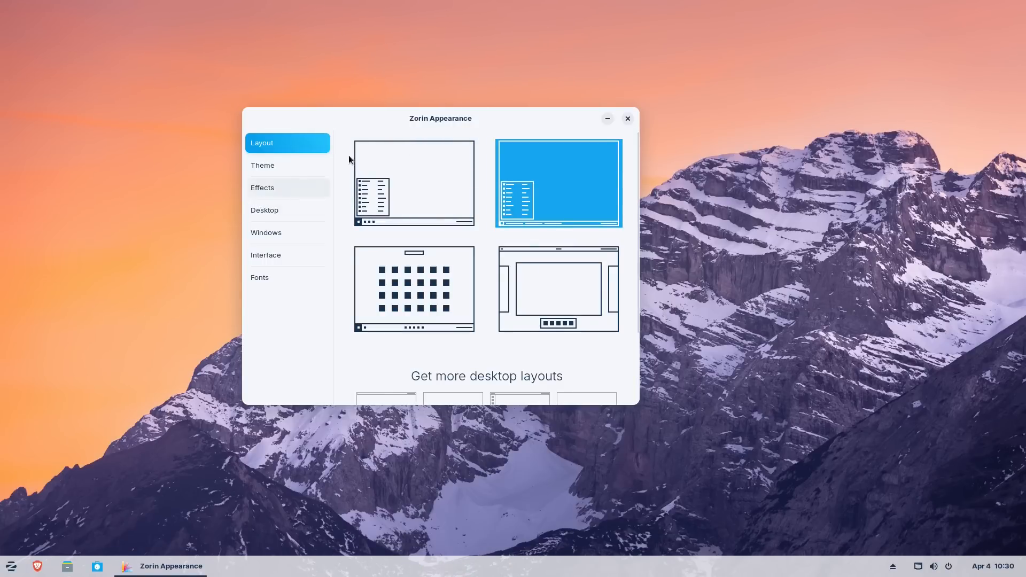
click(269, 169)
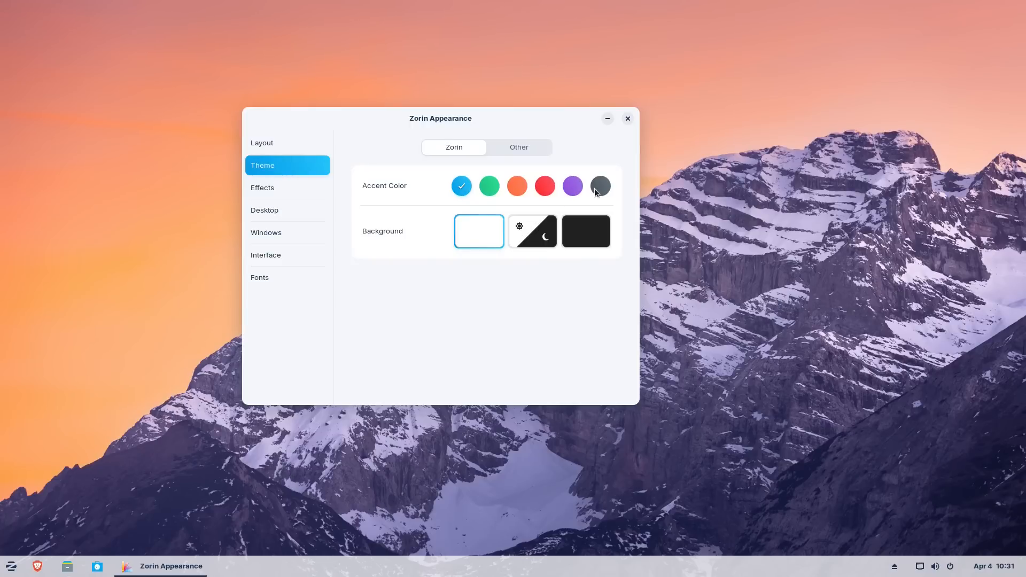
- Pick the red accent colour and make the style switch automatically between light and dark
click(523, 188)
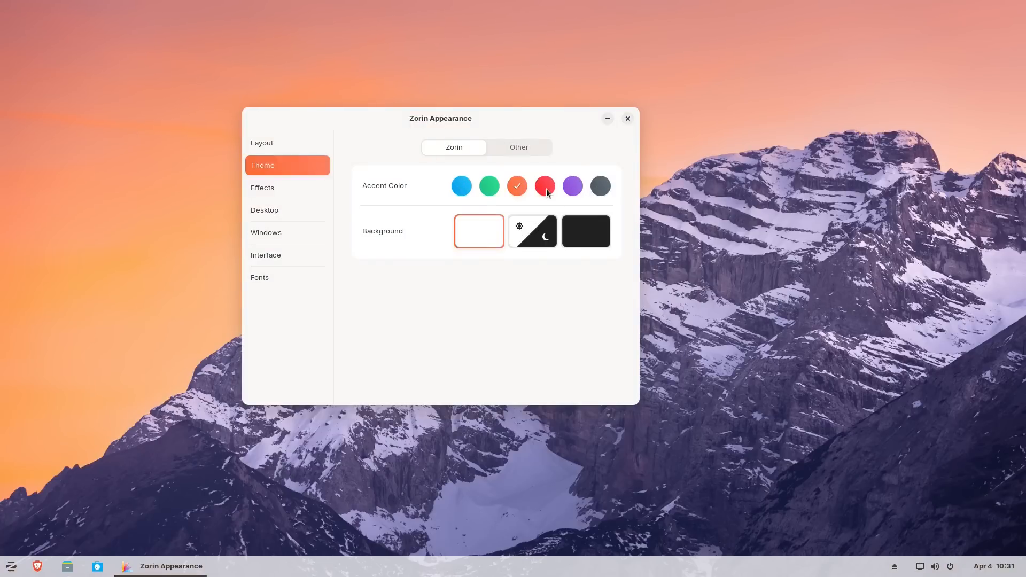
click(546, 187)
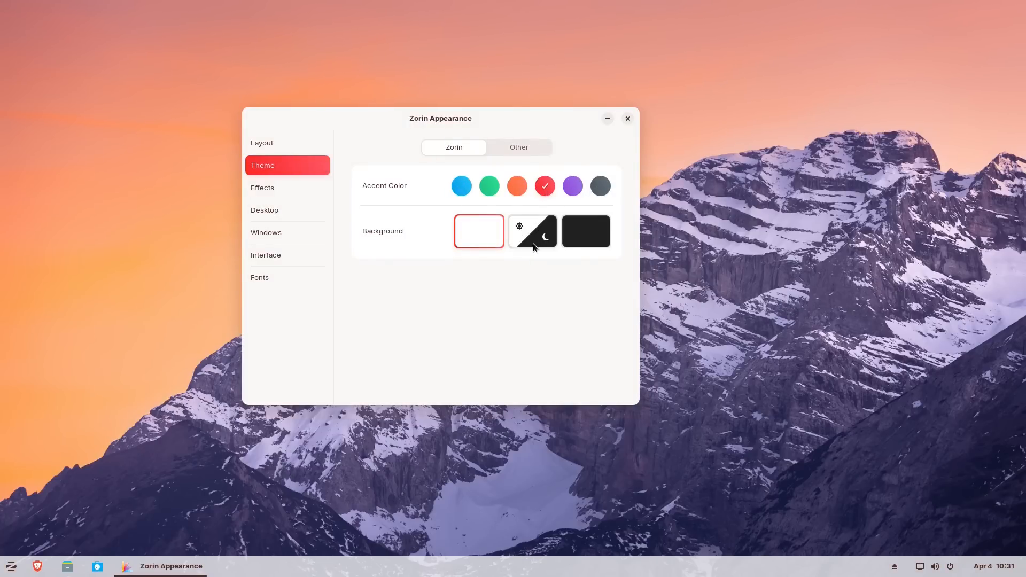
click(586, 232)
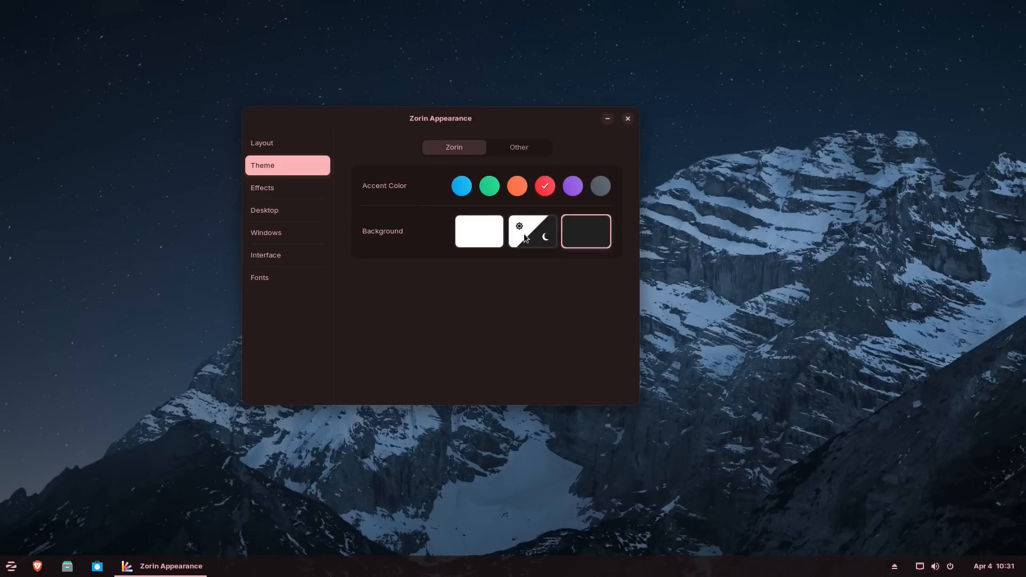
click(524, 233)
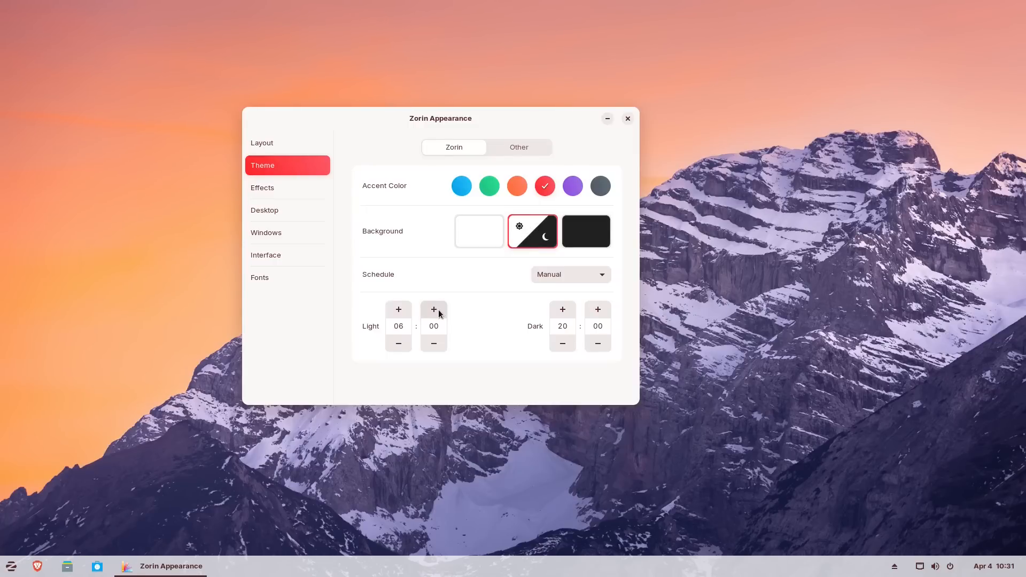
click(601, 276)
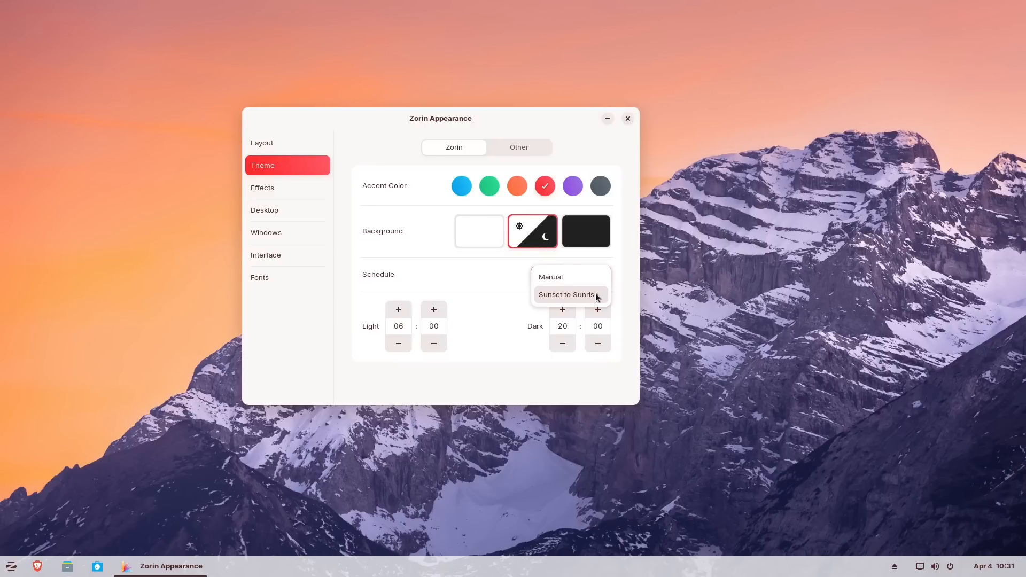
click(449, 255)
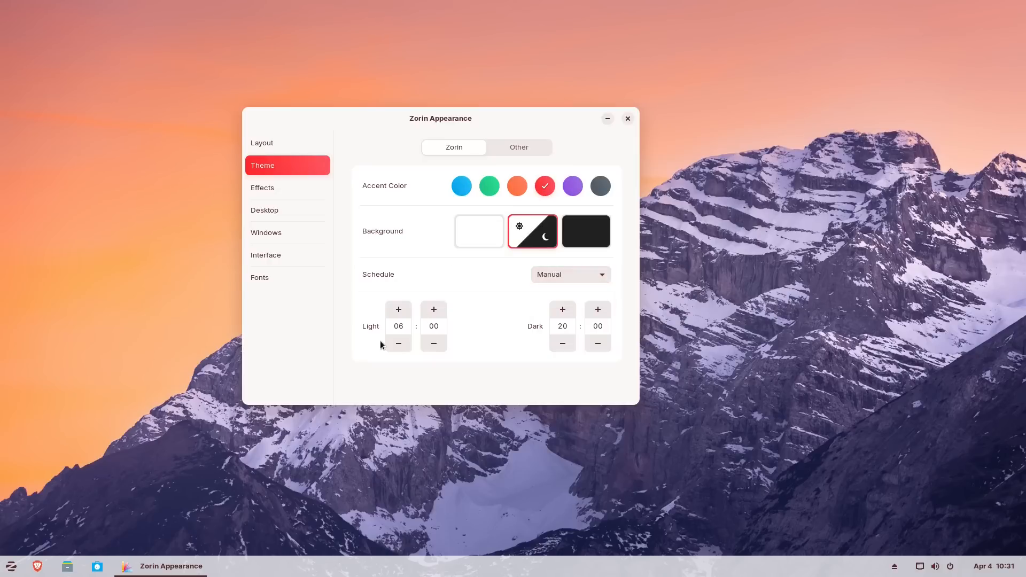
- Browse the third-party application theme list without changing the theme
click(523, 147)
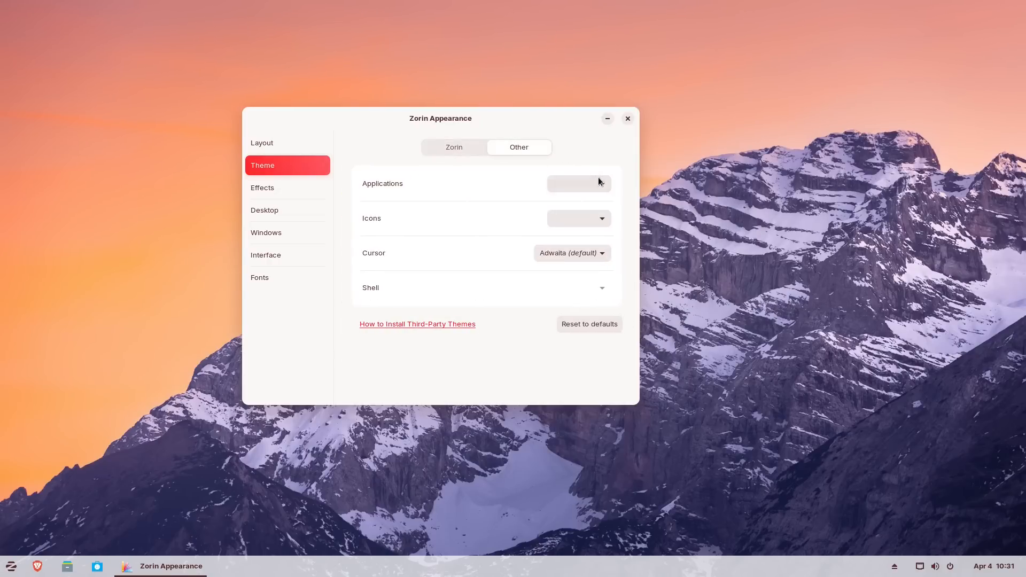
click(598, 186)
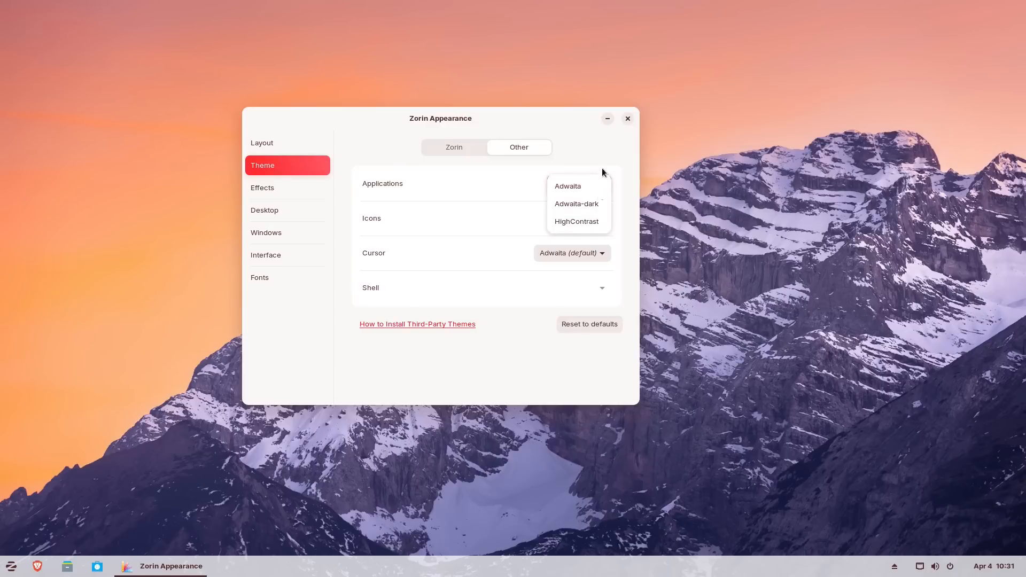
click(612, 155)
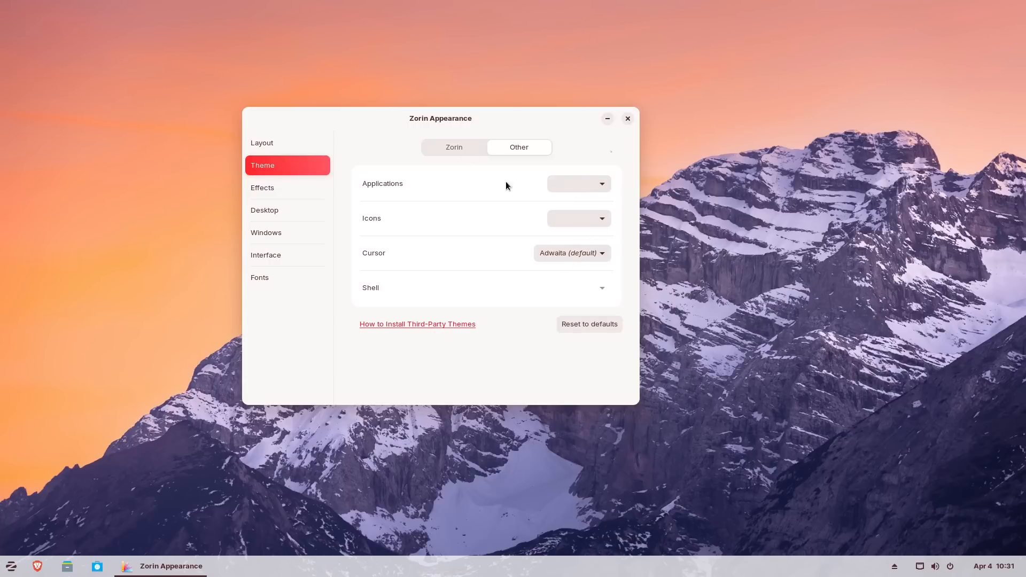
click(450, 146)
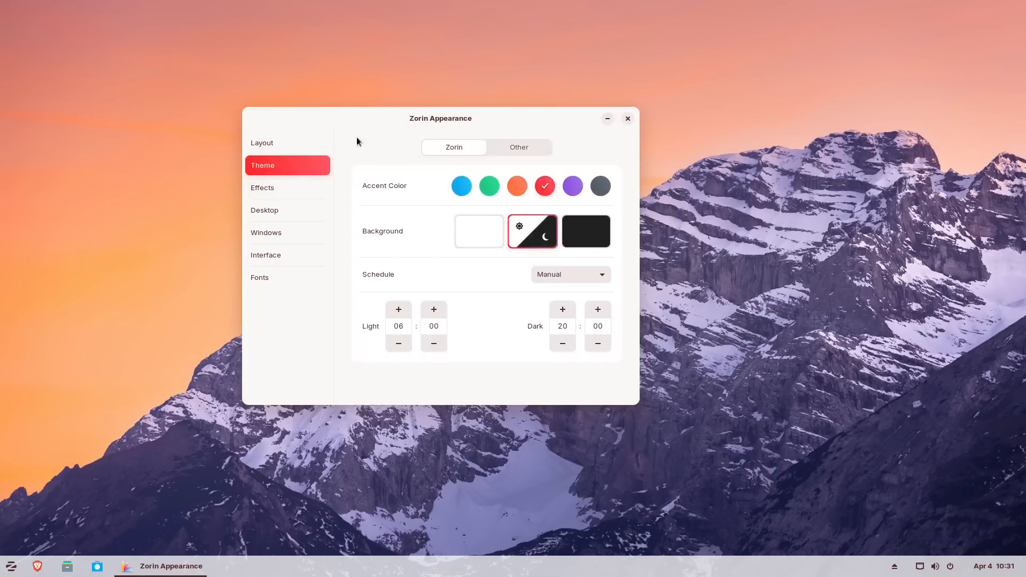
click(266, 193)
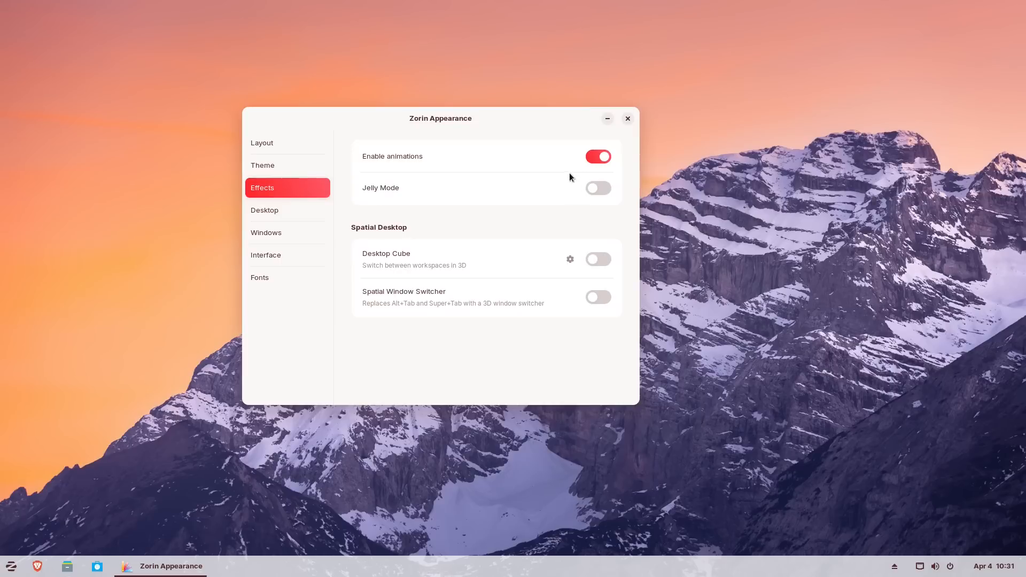
- Preview the Desktop Cube by switching workspaces right and left, then switch the cube off
drag(554, 118, 700, 141)
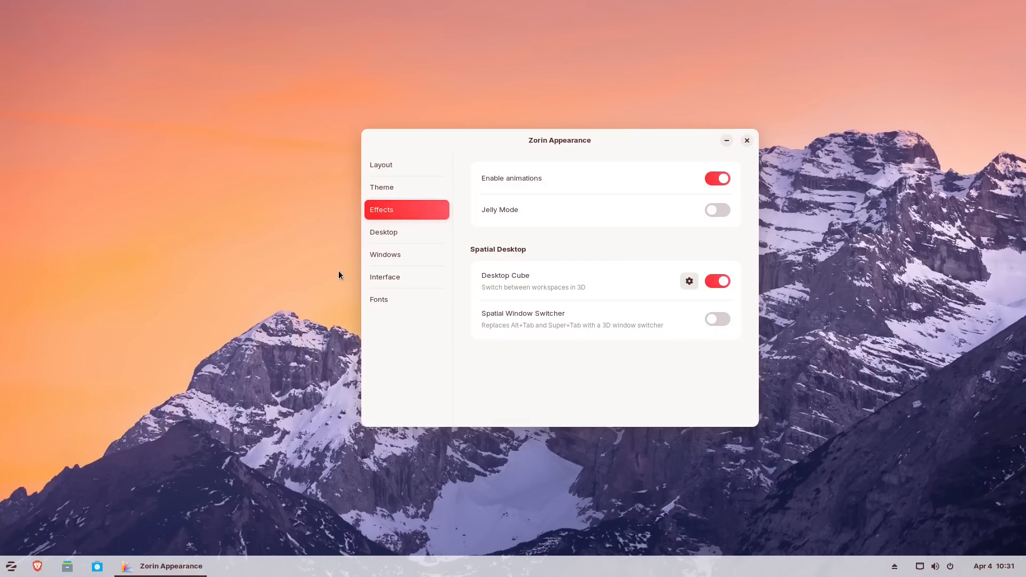
key(ctrl+alt+Right)
key(ctrl+alt+Left)
key(ctrl+alt+Right)
key(ctrl+alt+Left)
click(719, 283)
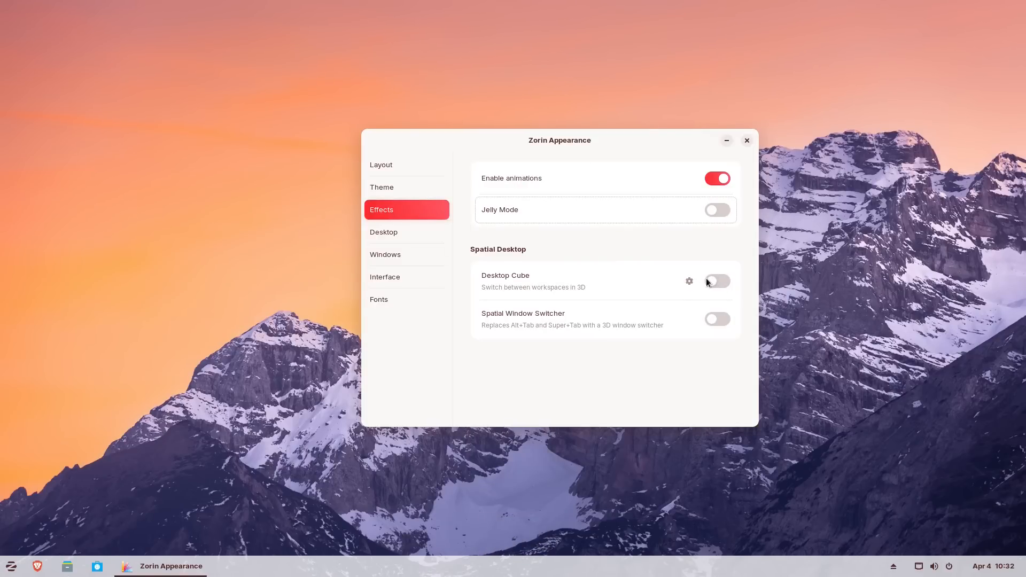
click(390, 232)
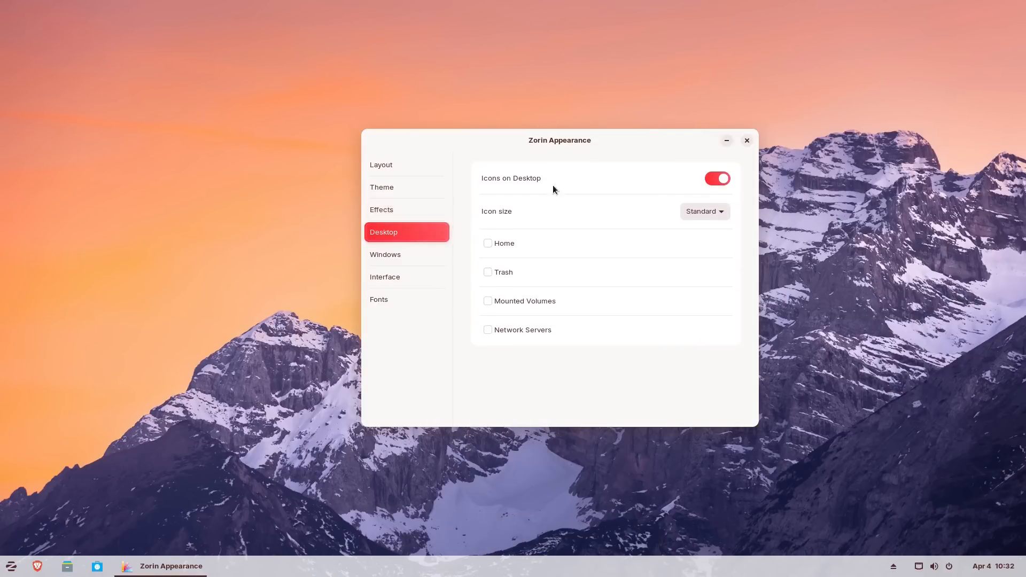
- Show Home and Trash on the desktop, try Small, Tiny and Large icons, then settle on Standard
click(505, 244)
click(504, 273)
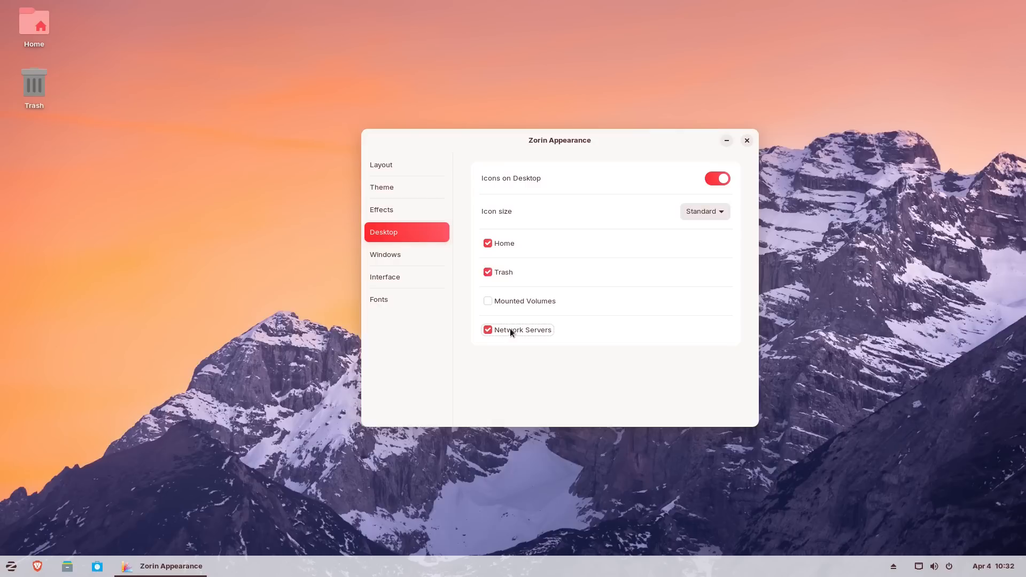
click(704, 212)
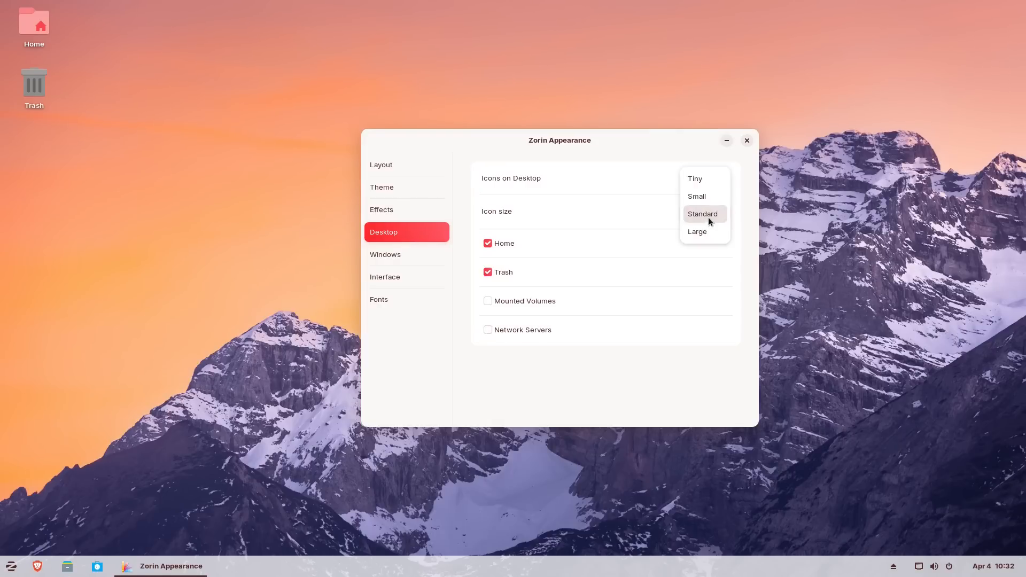
click(704, 197)
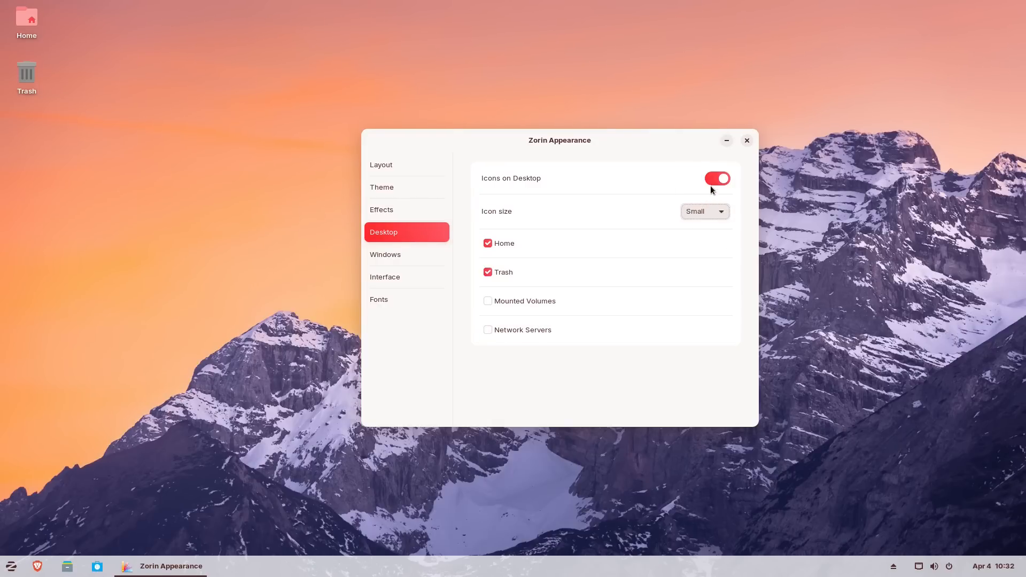
click(717, 210)
click(710, 201)
click(711, 211)
click(710, 265)
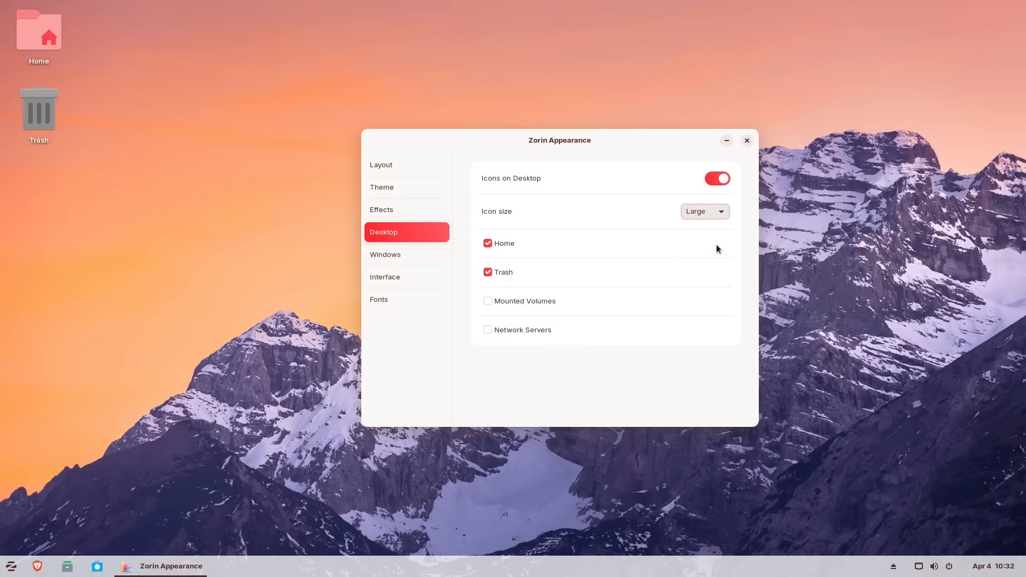
click(711, 211)
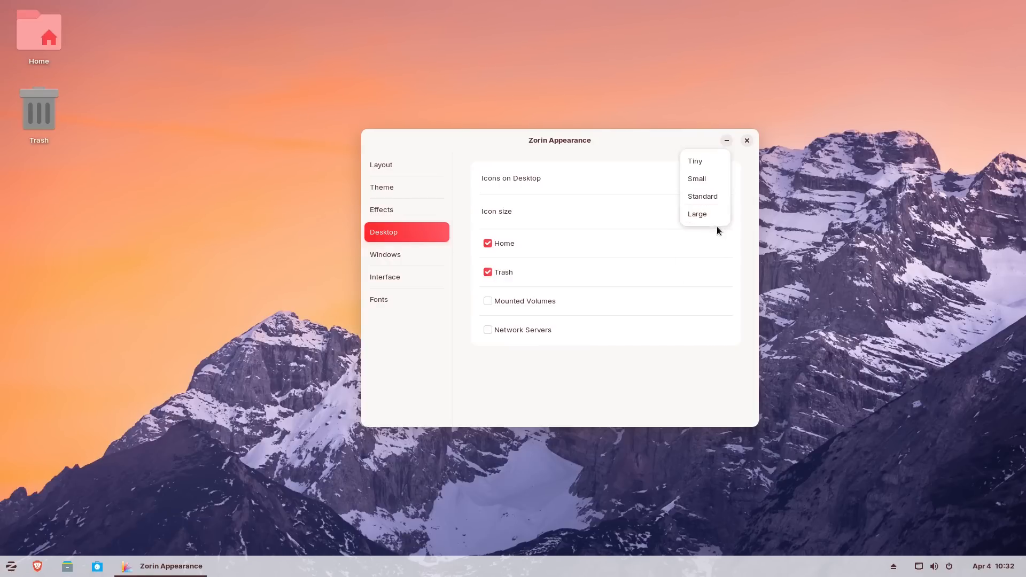
click(708, 193)
- Review Windows settings with placement left at Spread, then Interface and Fonts, ending on Layout
click(436, 254)
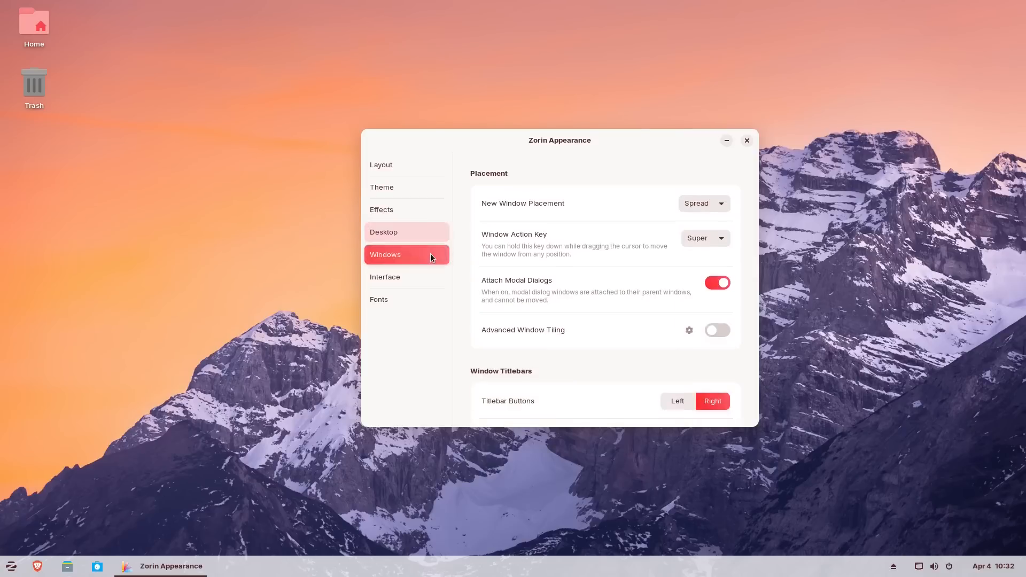
click(721, 197)
click(741, 228)
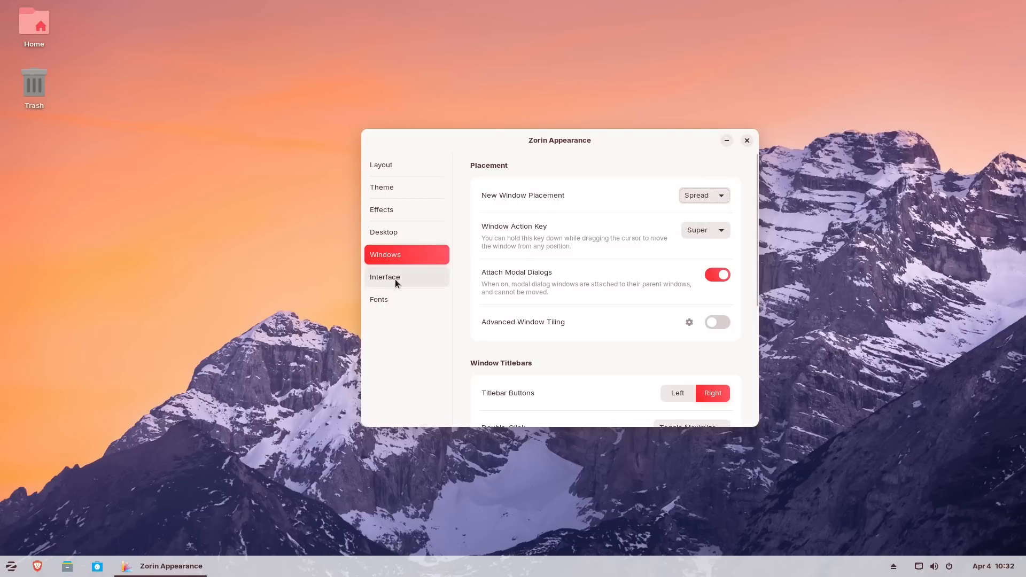
scroll(610, 309, down, 5)
scroll(611, 319, up, 5)
click(412, 272)
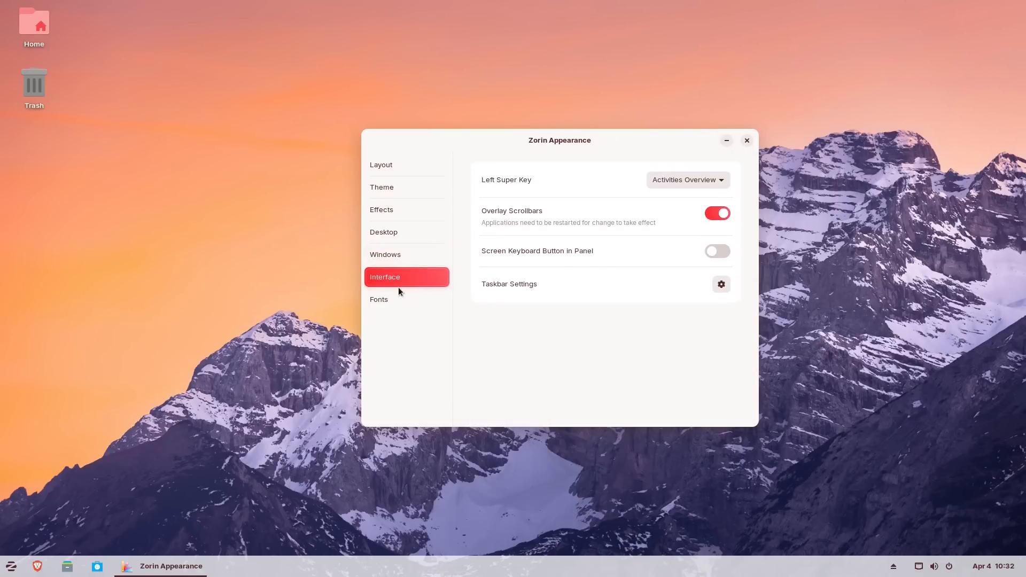
click(383, 301)
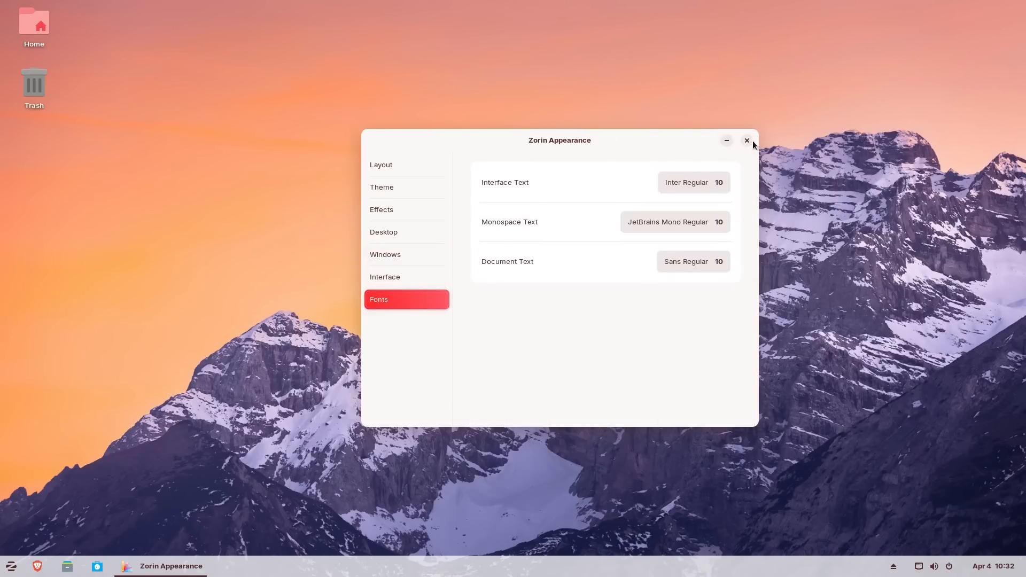
click(394, 168)
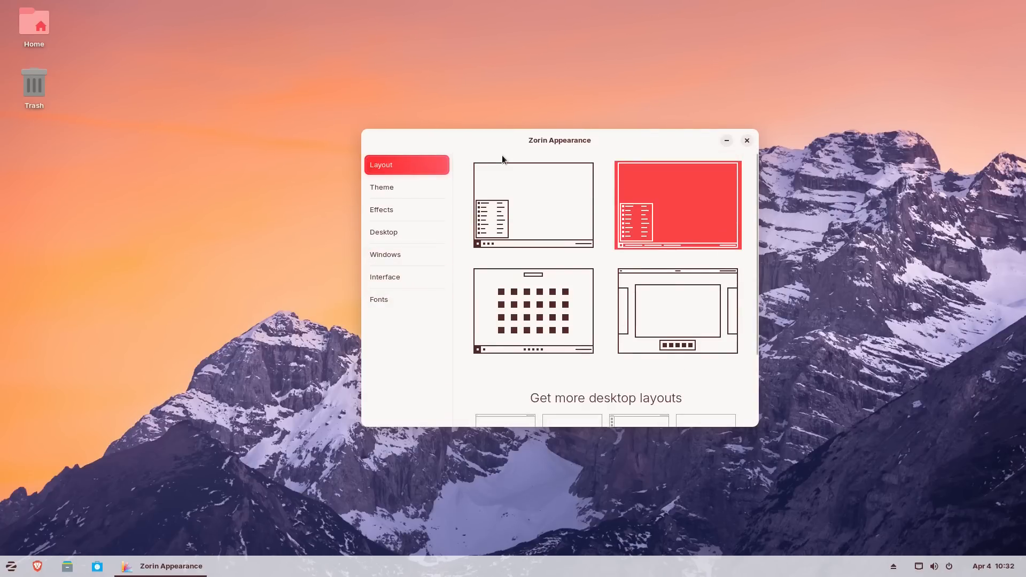
- Close Zorin Appearance and open the Downloads folder from Home in Files
click(747, 141)
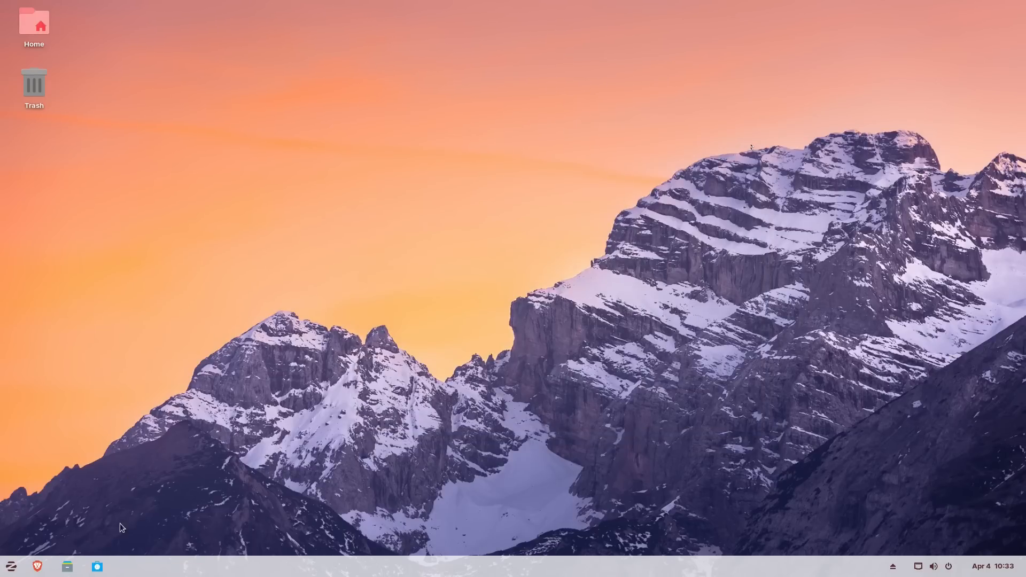
click(70, 569)
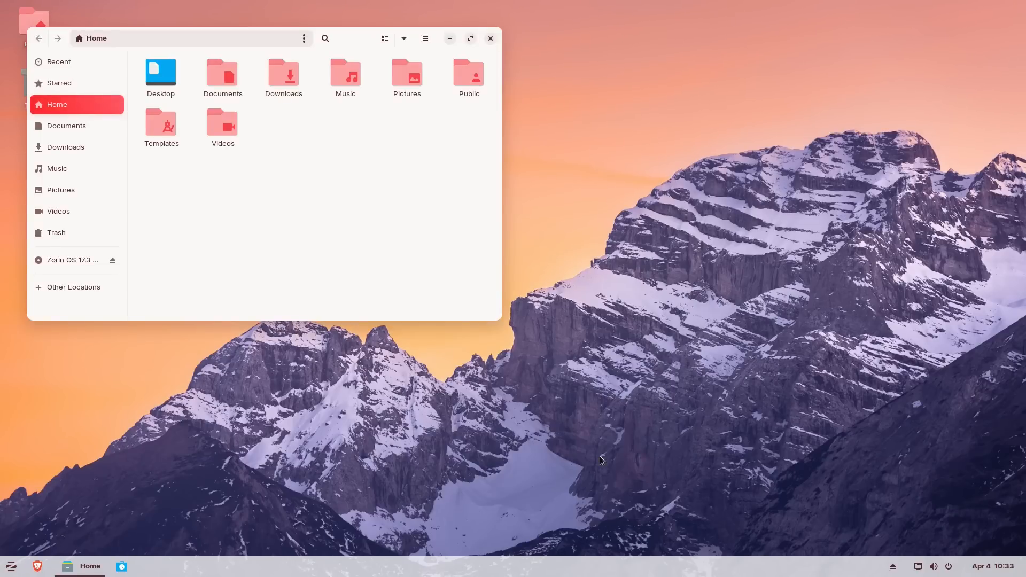
double_click(288, 74)
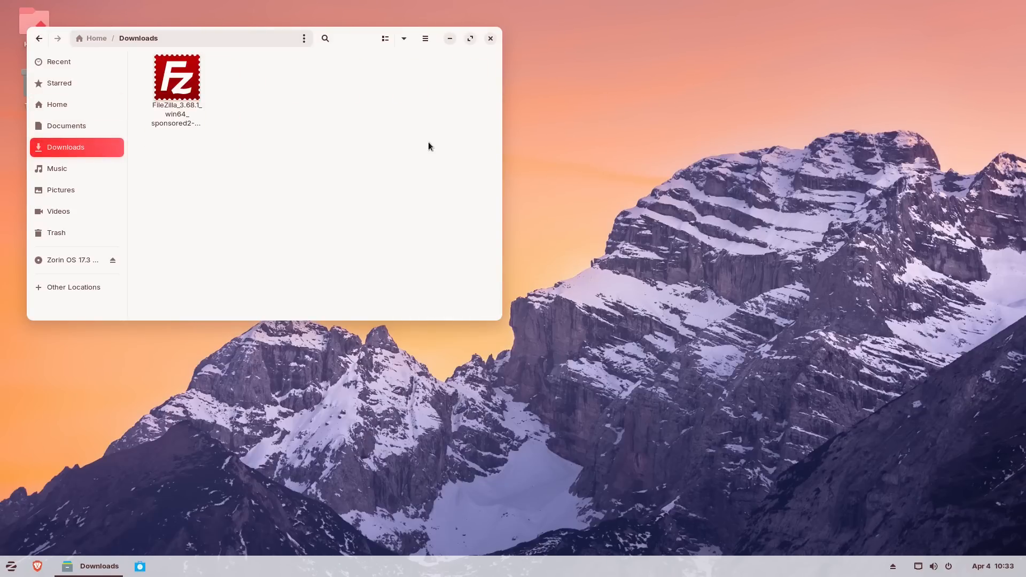
- Open FileZilla_3.68.1_win64_sponsored2-setup.exe in Downloads to get the Software install prompt
double_click(189, 90)
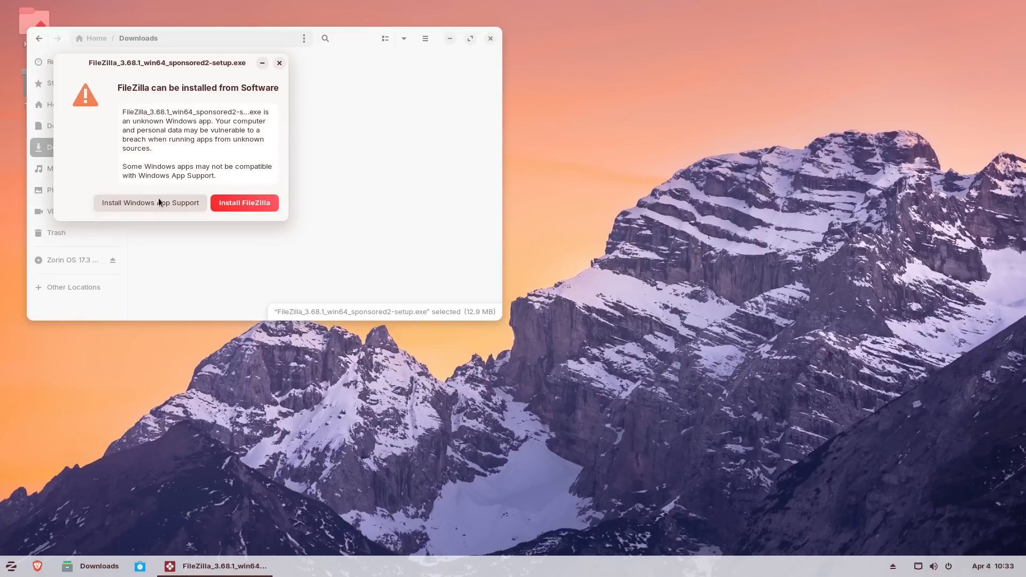
click(11, 572)
text(w)
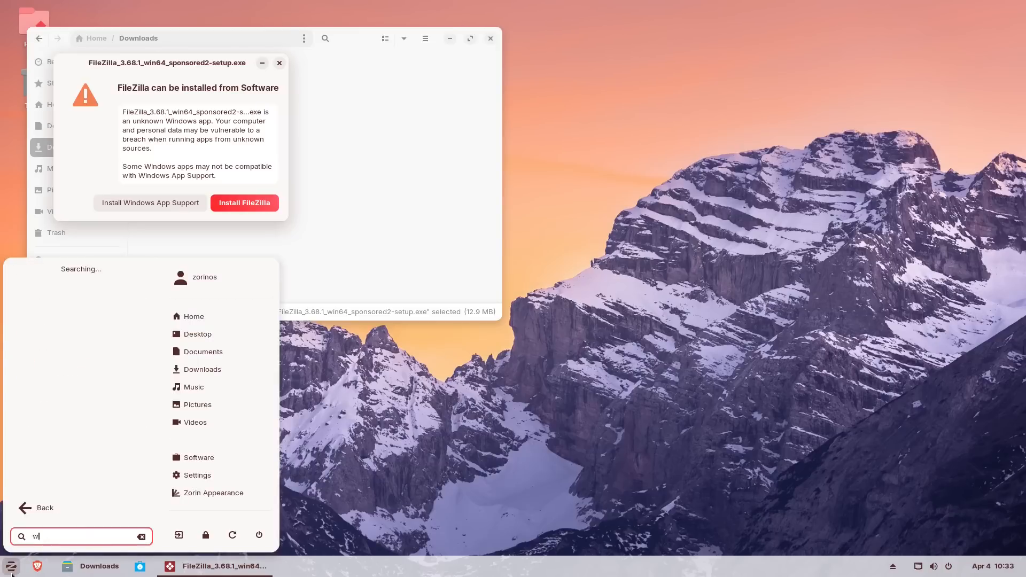
text(in)
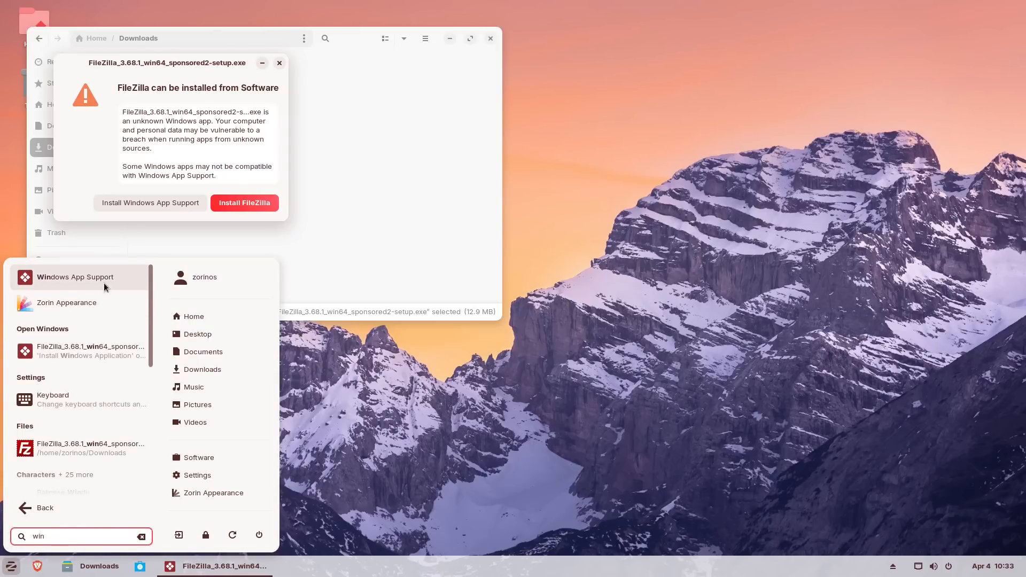
click(104, 285)
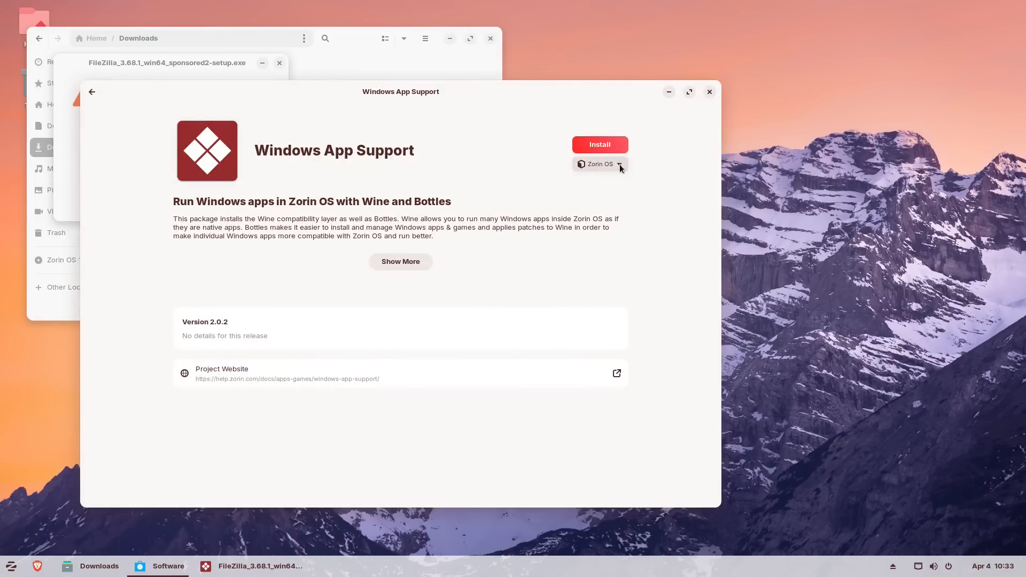
click(617, 162)
click(617, 163)
click(708, 93)
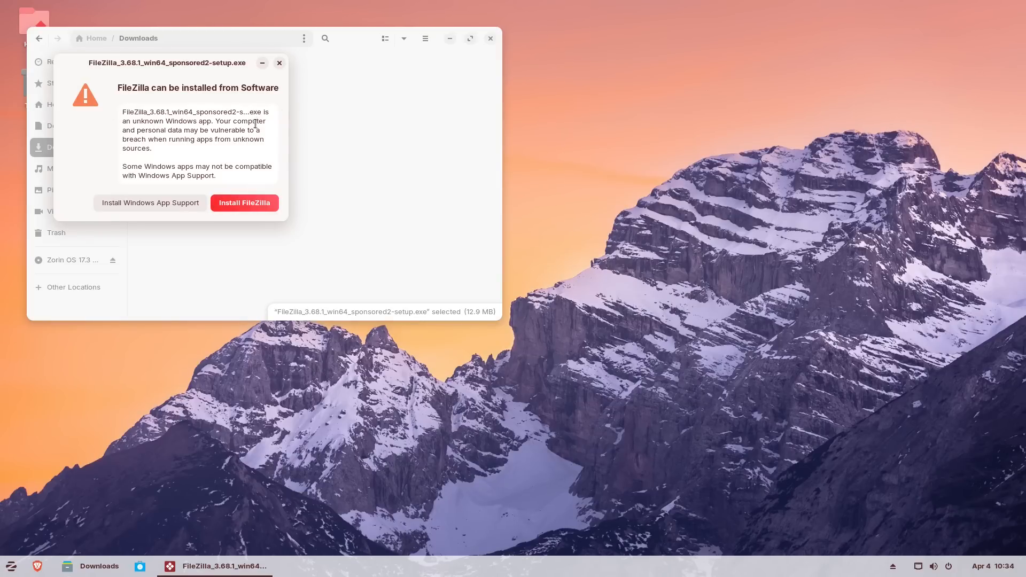
- Install FileZilla 3.58.0 from Software, authenticating with the account password and viewing download details
click(256, 206)
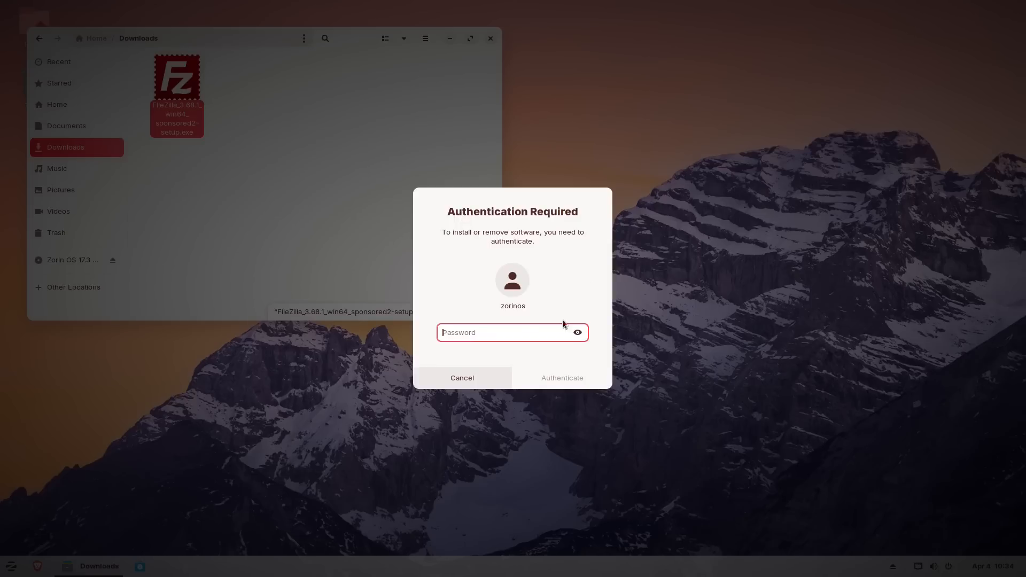
text(****)
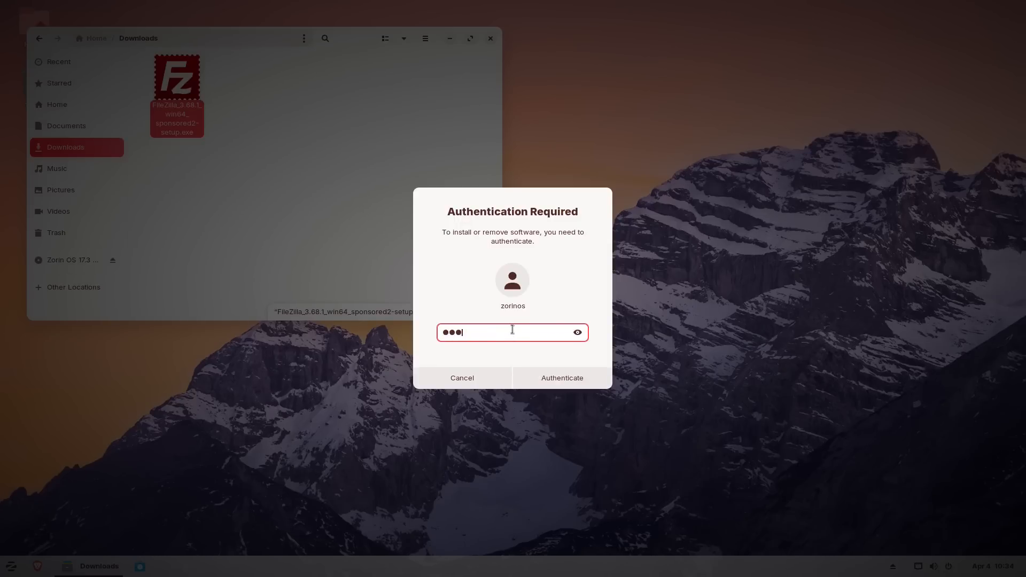
key(Return)
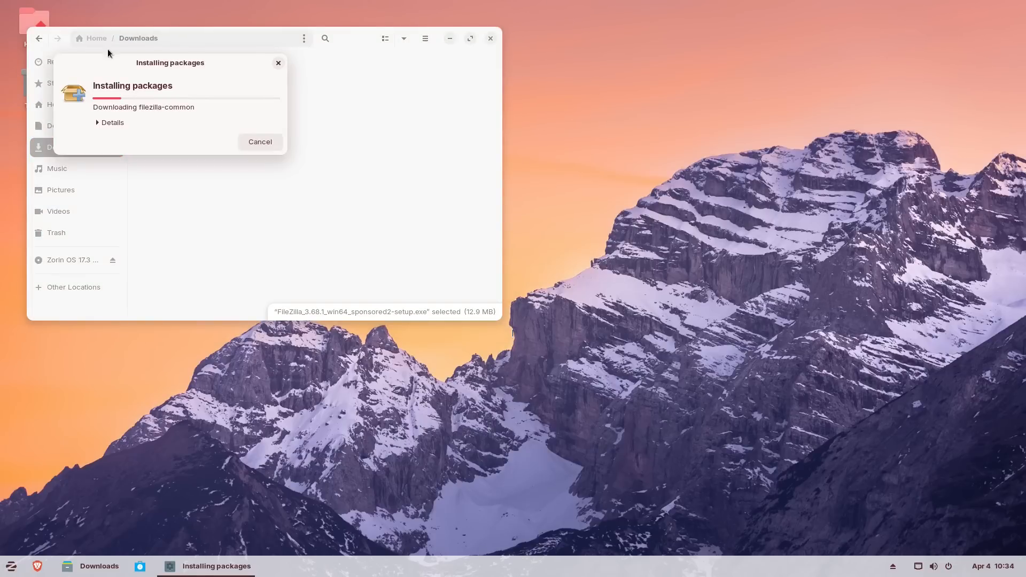
drag(145, 66, 412, 151)
click(378, 207)
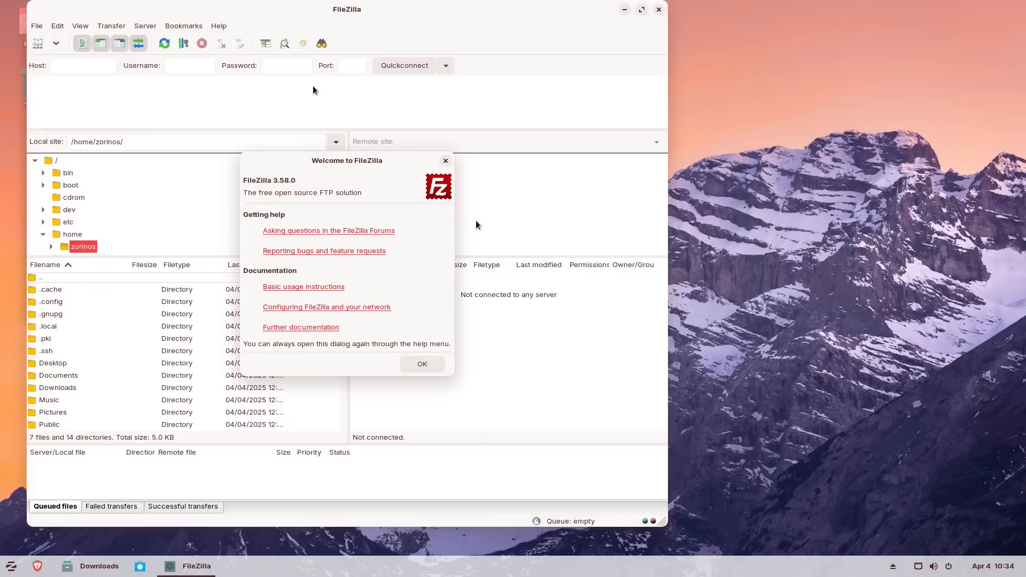
- Dismiss the Welcome to FileZilla dialog and close FileZilla
click(446, 160)
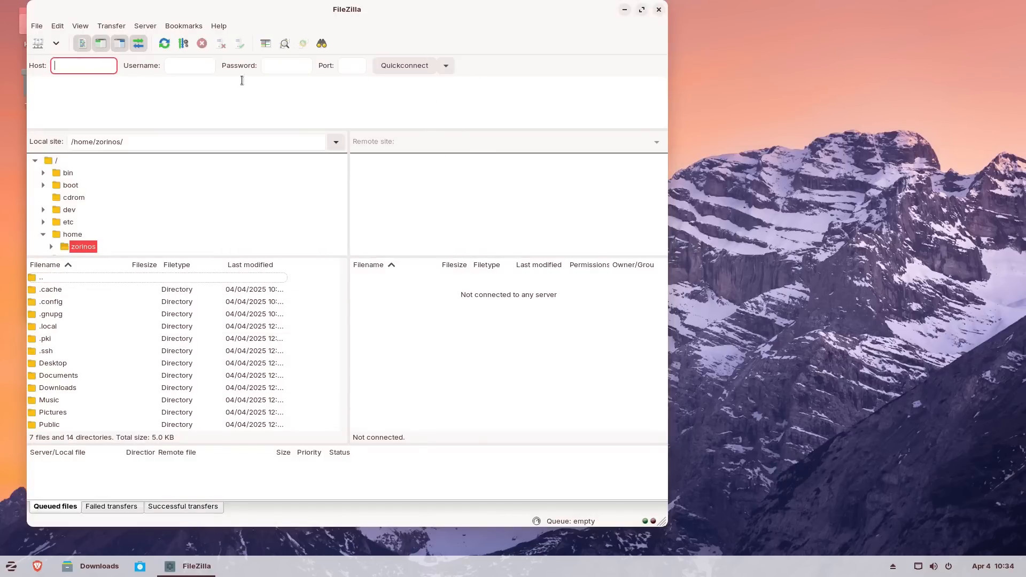
click(658, 9)
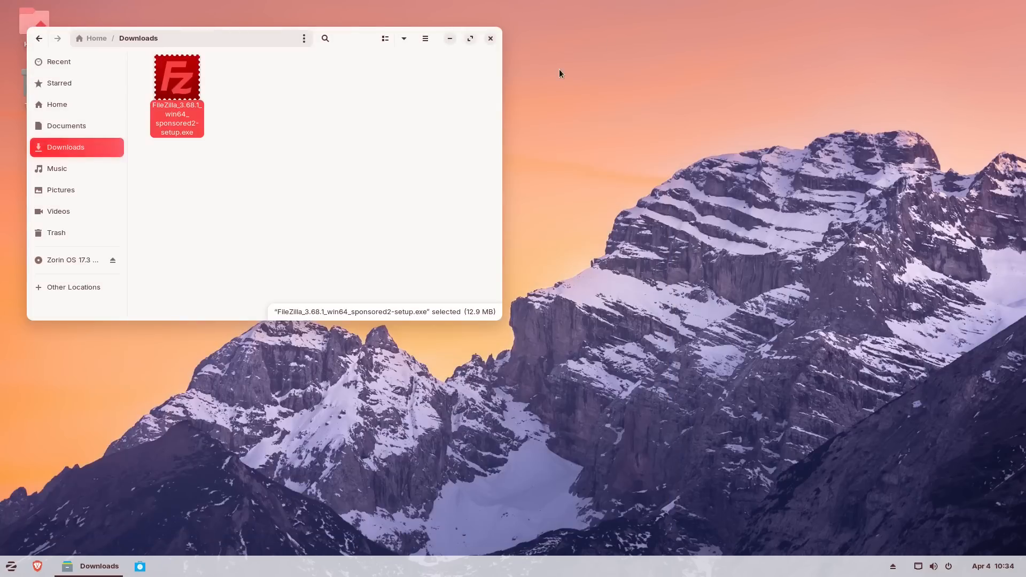
key(super)
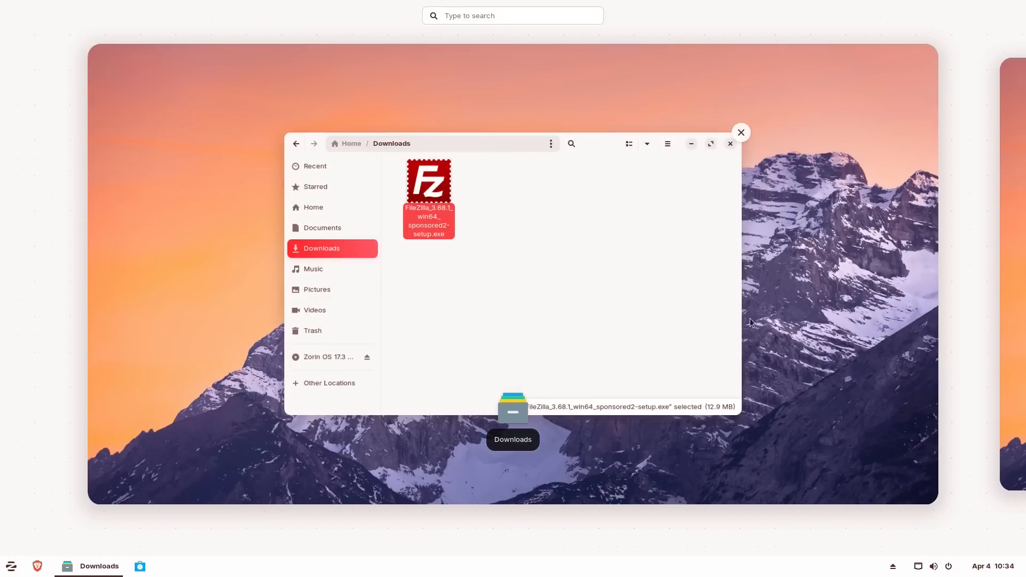
click(680, 324)
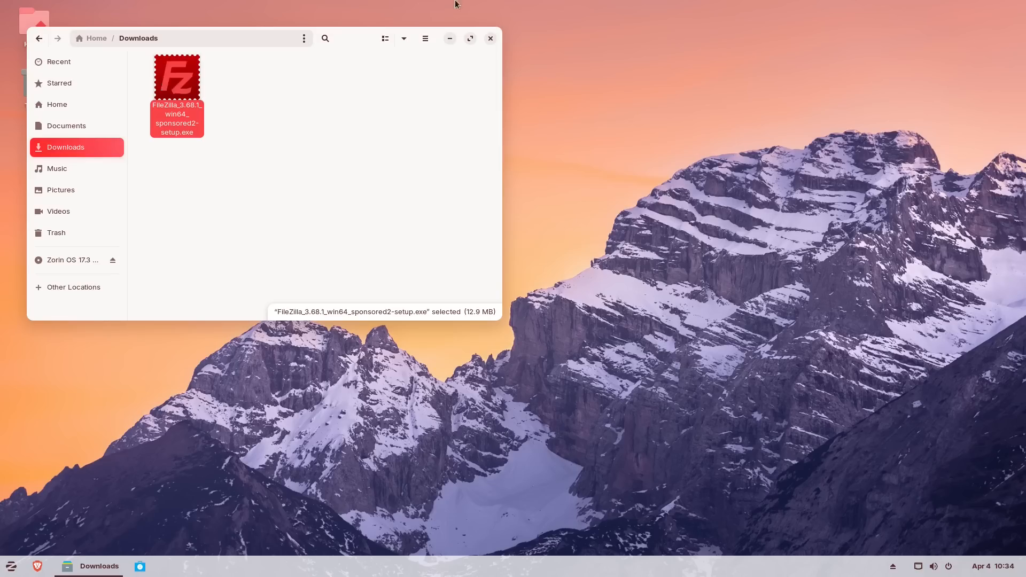
- Relaunch FileZilla from the Internet apps, close it, then close the Downloads window
click(10, 566)
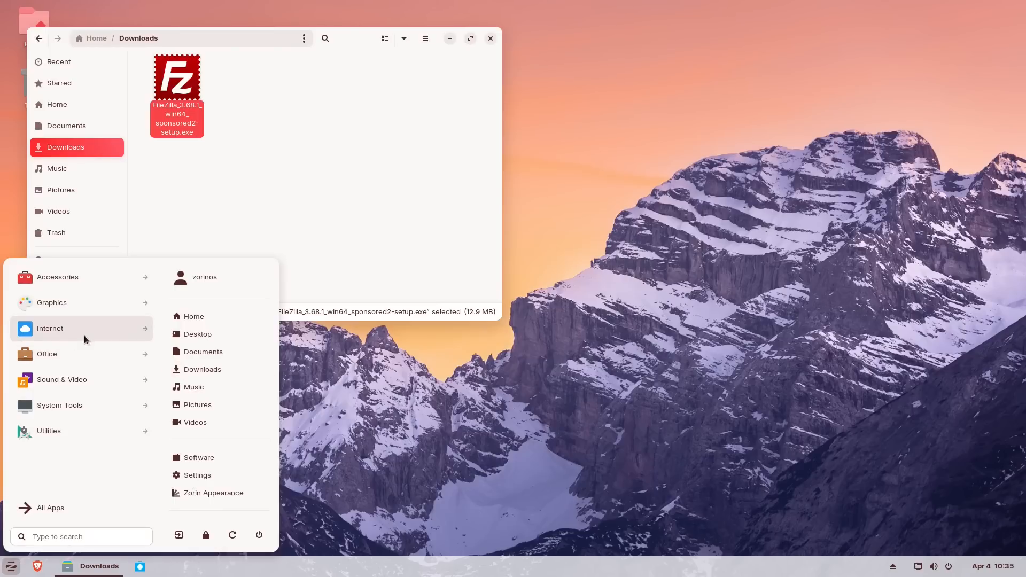
click(75, 356)
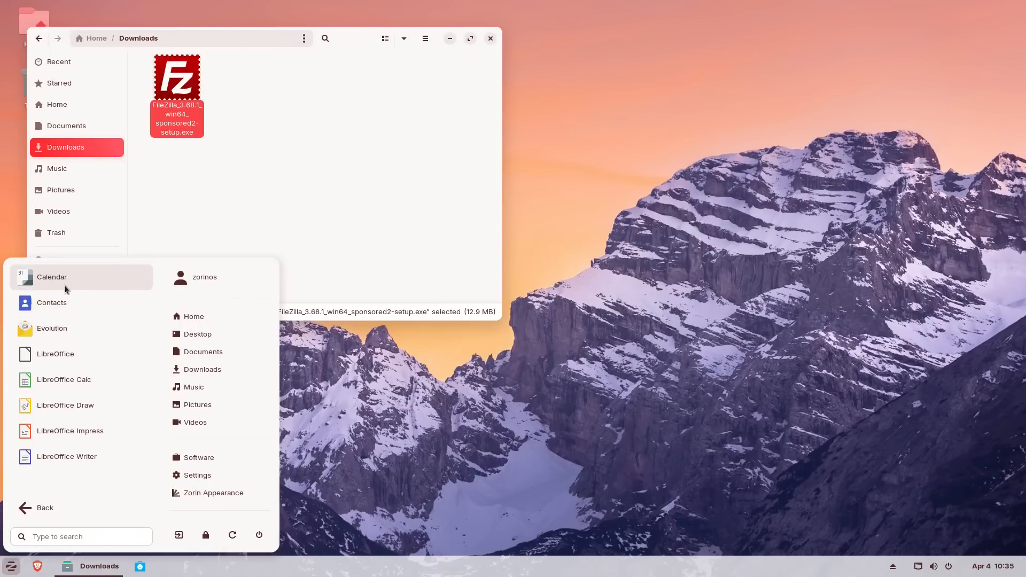
click(56, 499)
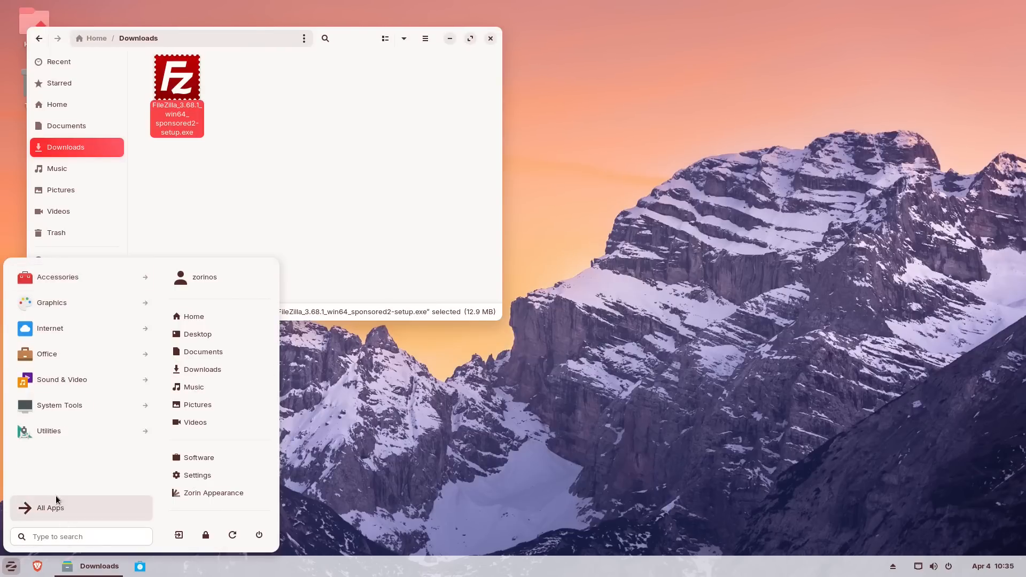
click(62, 332)
click(60, 303)
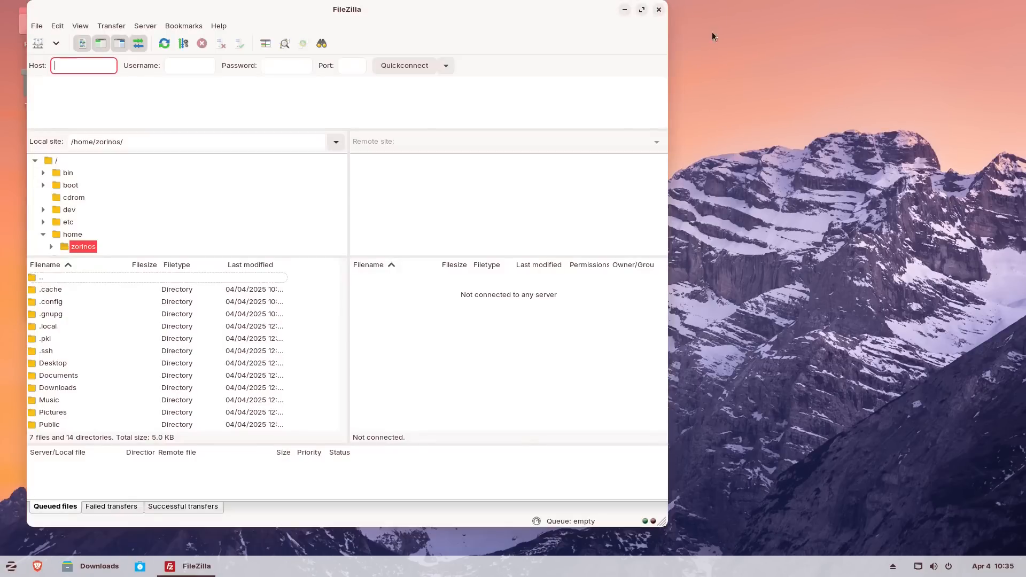
click(659, 10)
drag(366, 32, 421, 156)
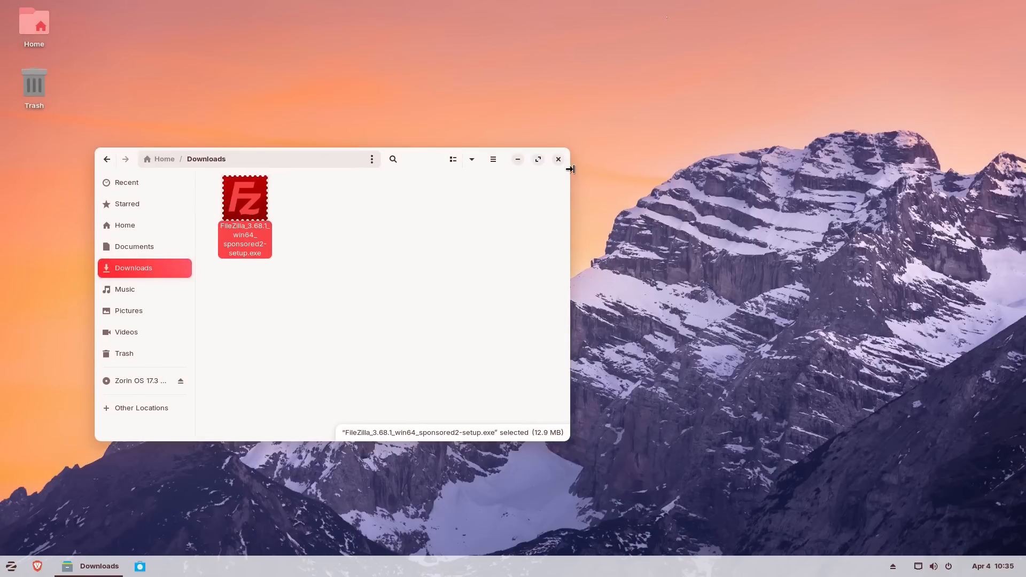
click(558, 159)
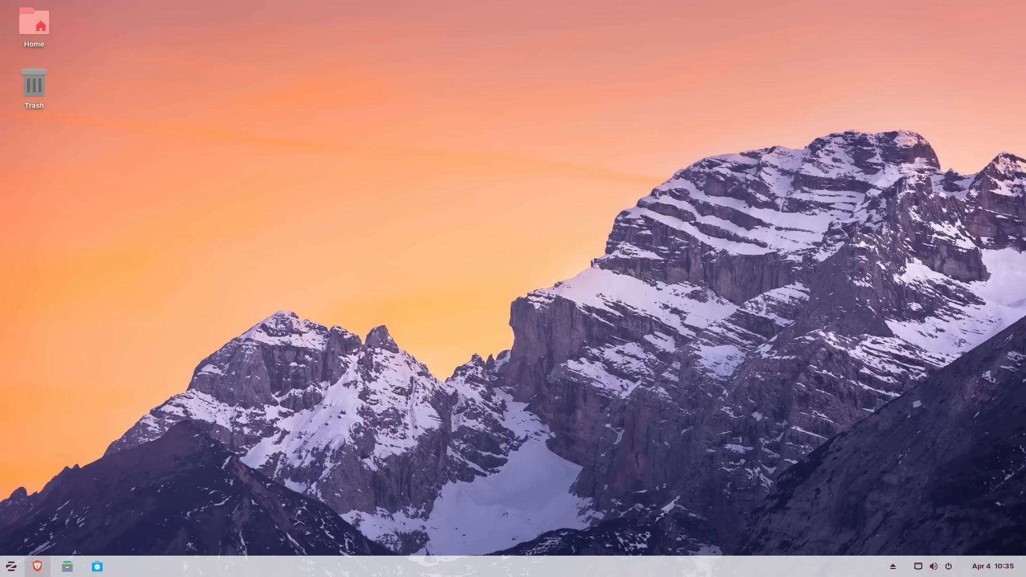
- Launch Brave and close the FileZilla download and Zorin OS 17.3 blog tabs
click(37, 567)
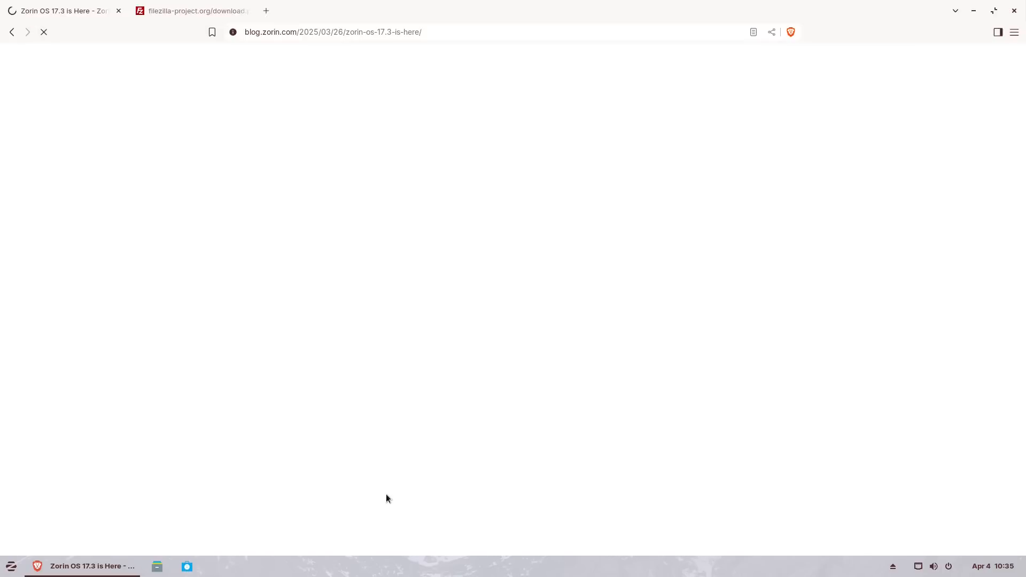
scroll(386, 498, down, 20)
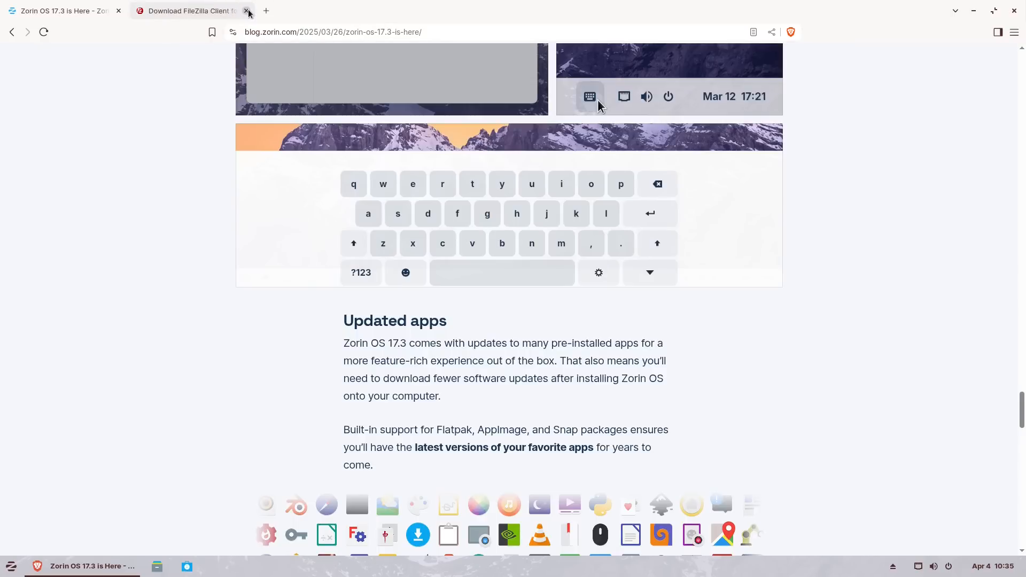
click(135, 14)
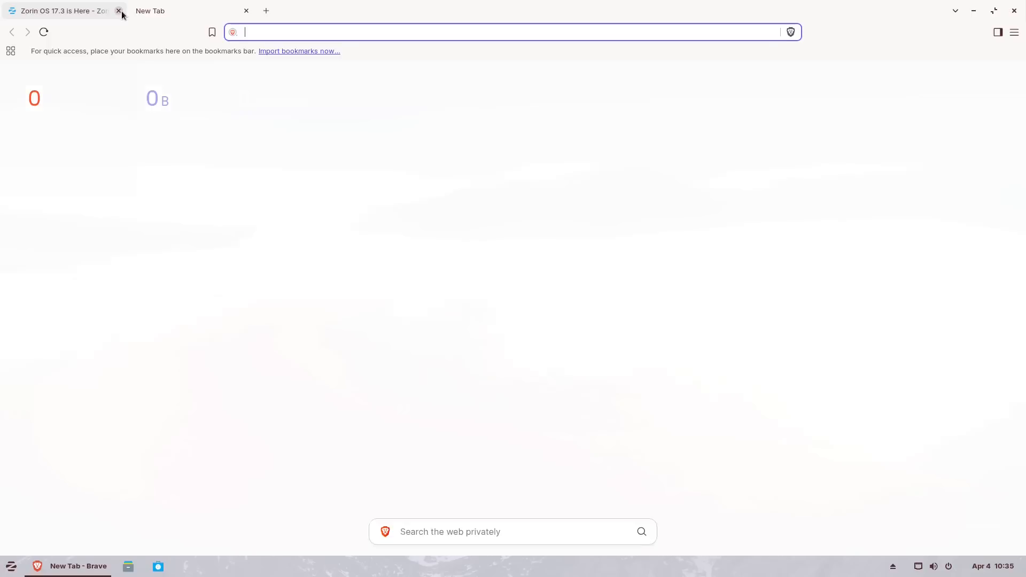
click(122, 11)
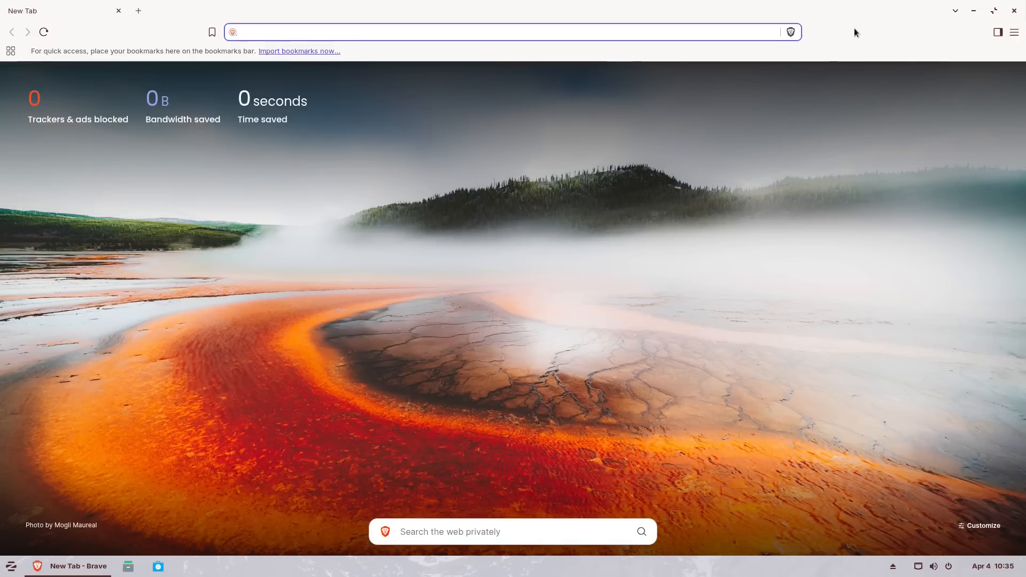
- Look over Brave's Settings page from the main menu, then quit Brave
click(1014, 32)
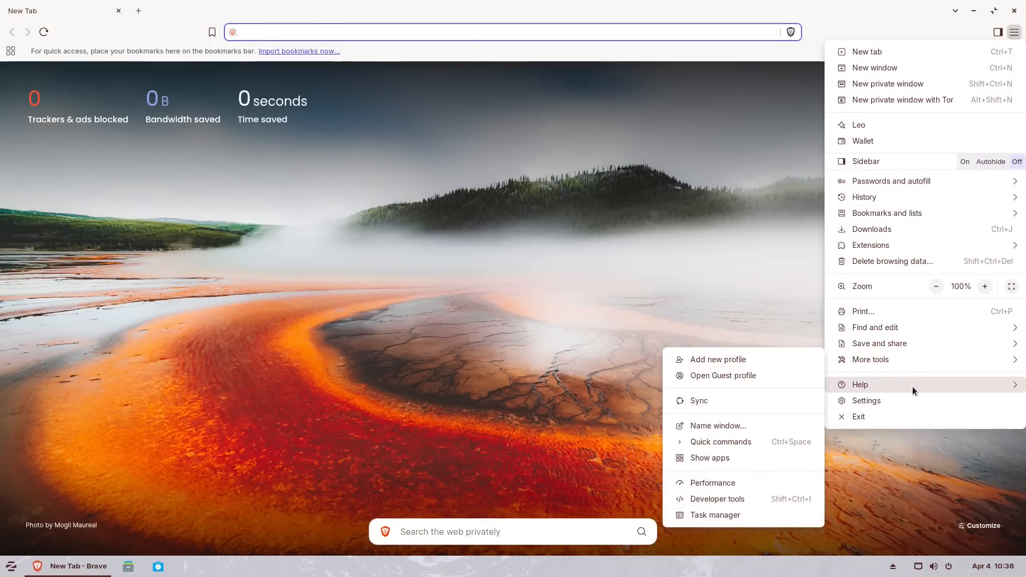
click(910, 401)
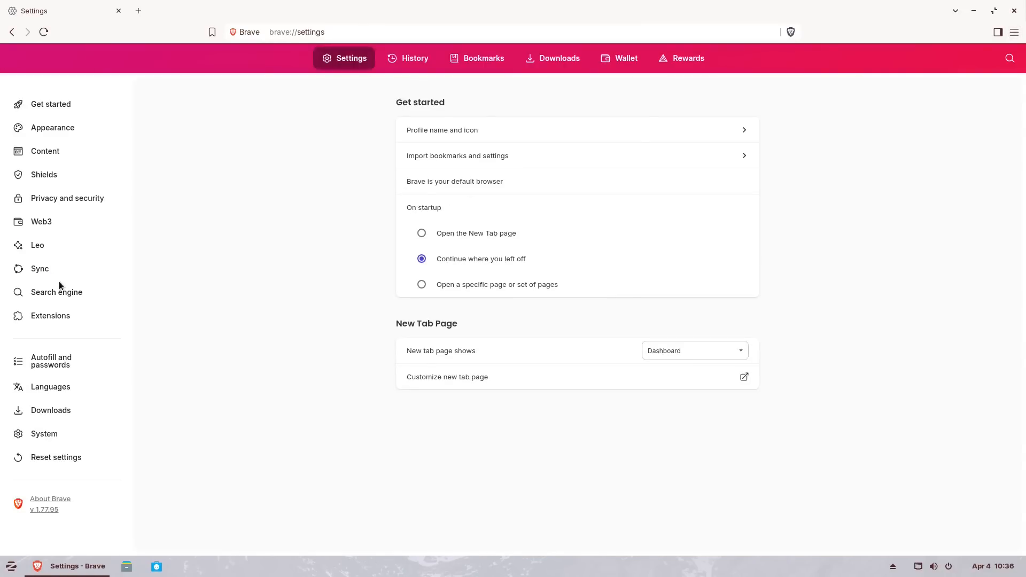
click(1015, 11)
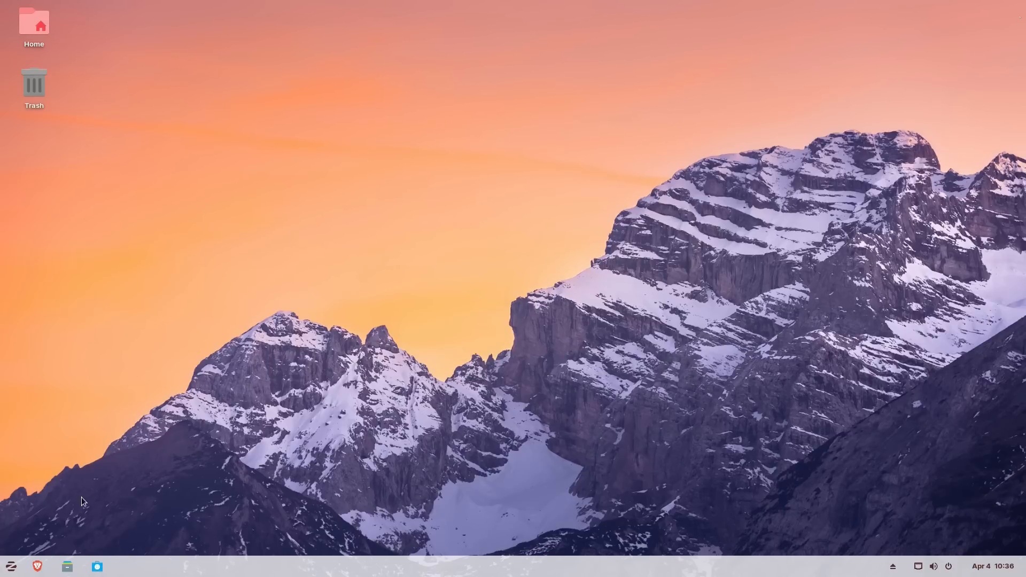
- Open Software, move its window right, and scroll through the Explore page
click(96, 567)
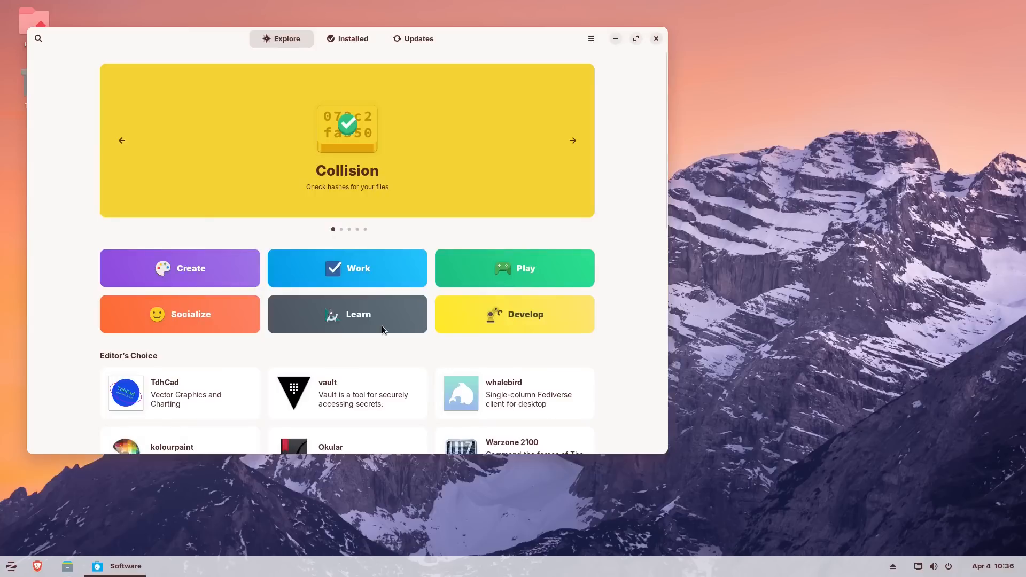
drag(539, 37, 669, 59)
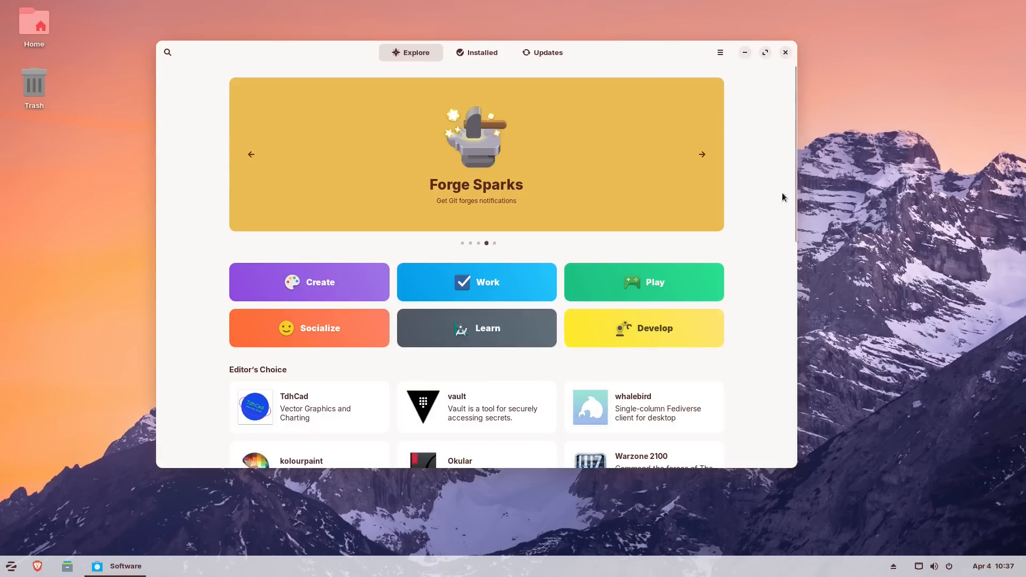
scroll(522, 189, down, 3)
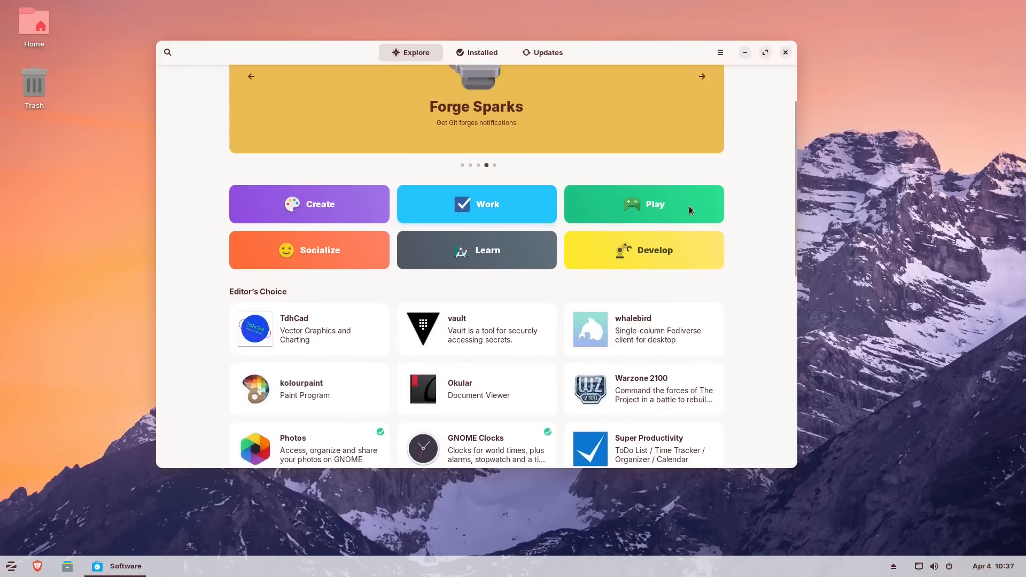
drag(799, 241, 811, 168)
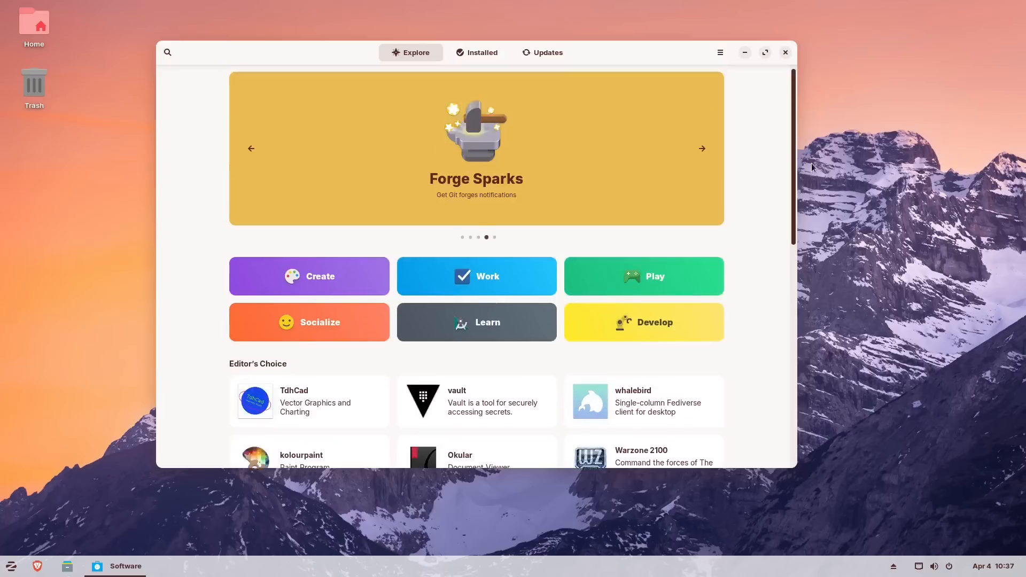
drag(815, 212, 809, 4)
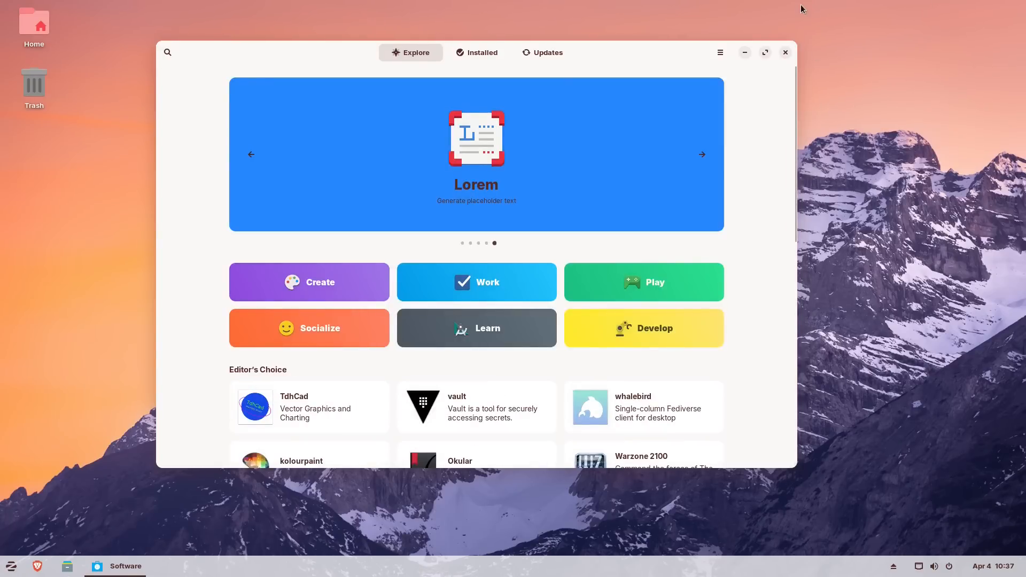
- Open the Work category, scroll through its app listings, and go back to Explore
click(483, 288)
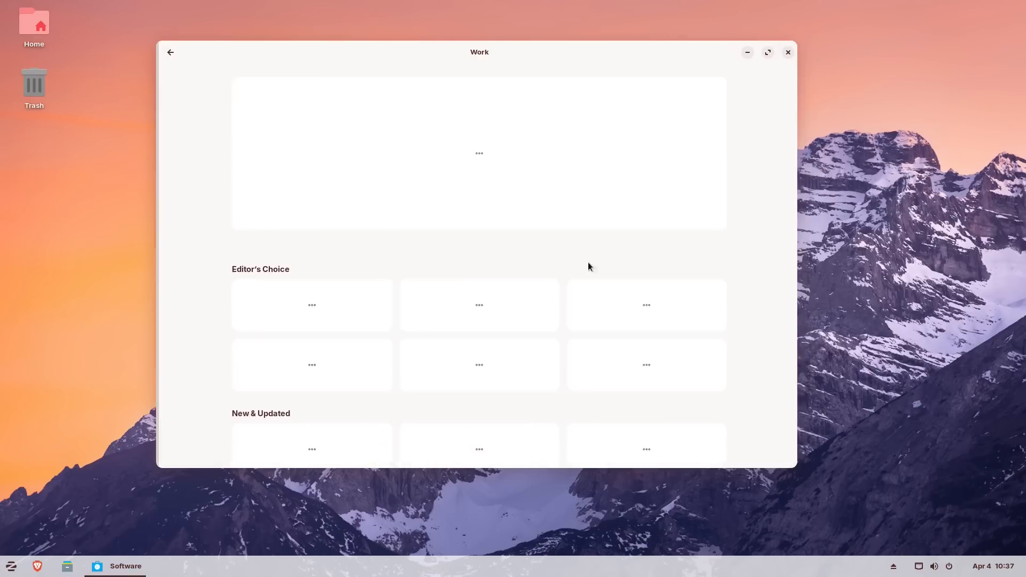
scroll(733, 236, down, 5)
scroll(733, 237, up, 5)
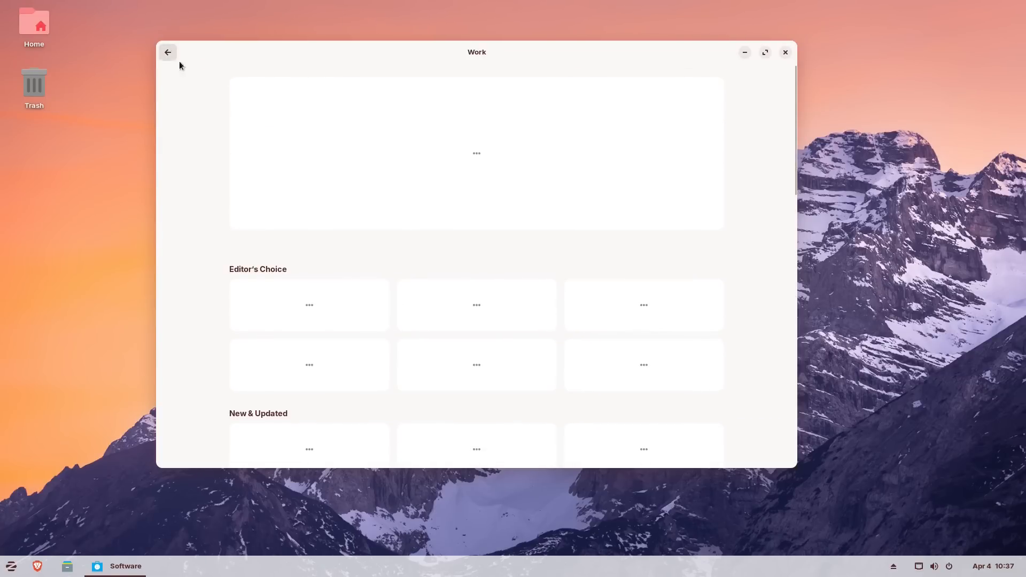
scroll(572, 272, down, 5)
scroll(573, 272, up, 5)
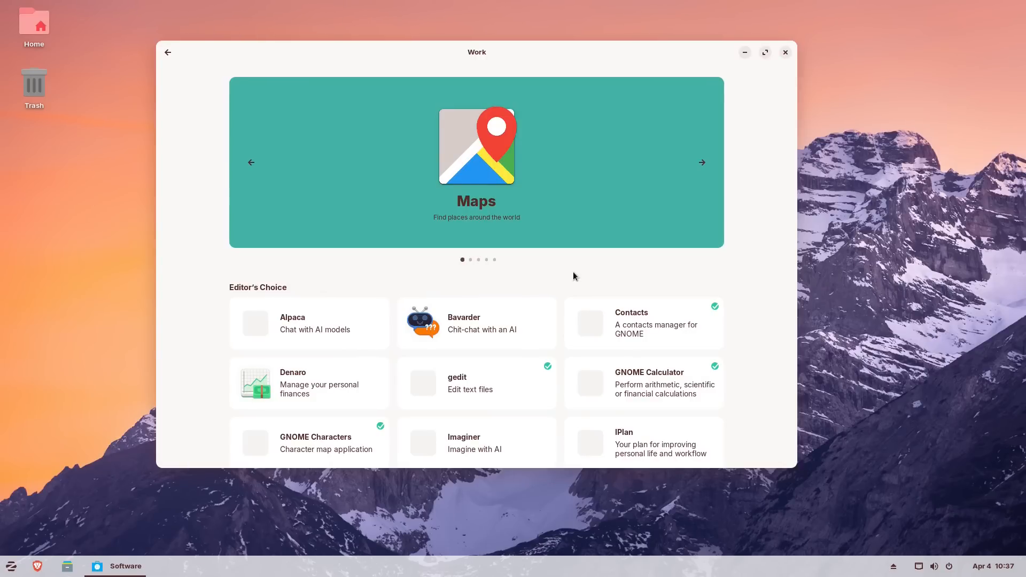
scroll(589, 258, down, 10)
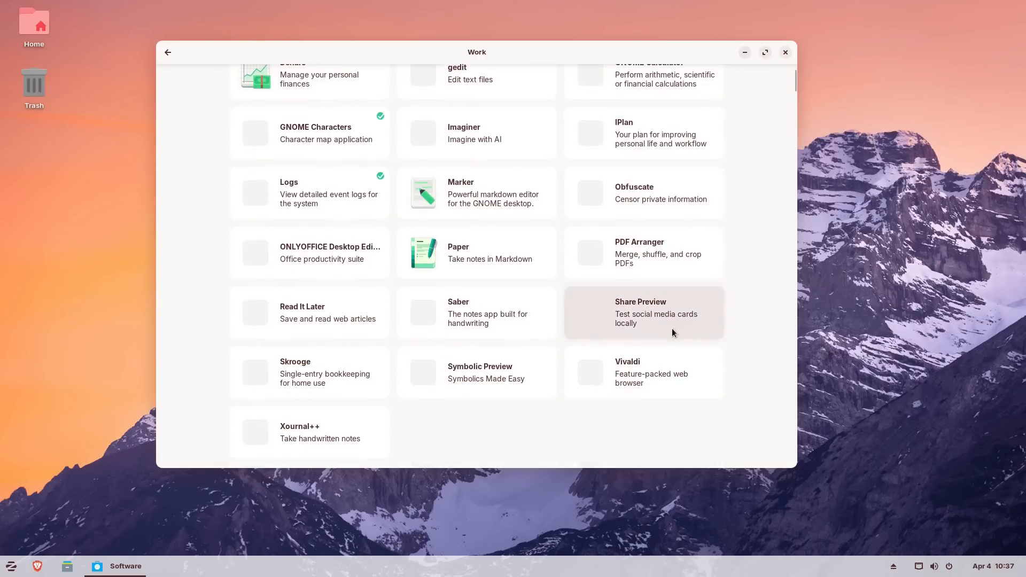
scroll(673, 328, up, 10)
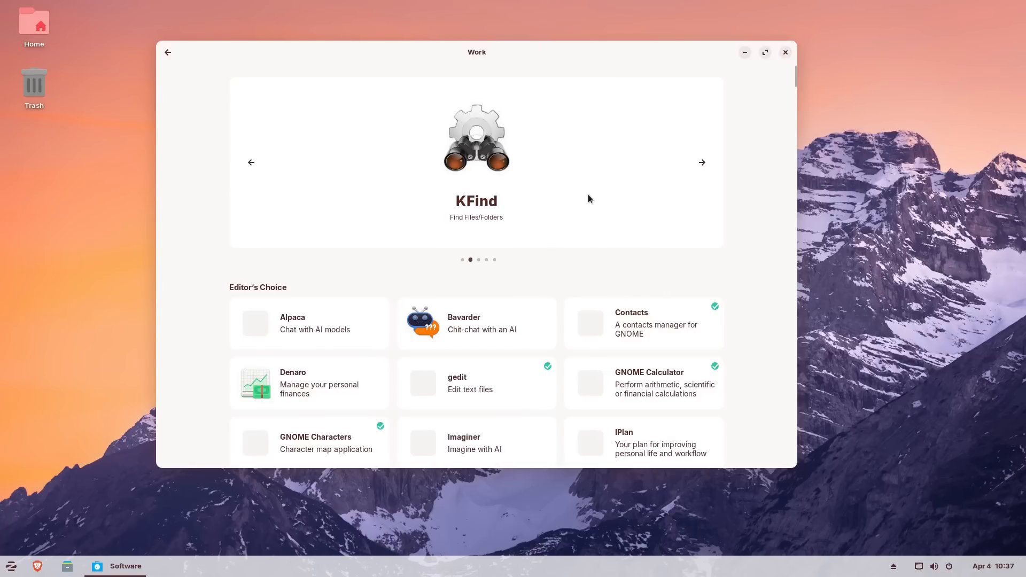
click(167, 52)
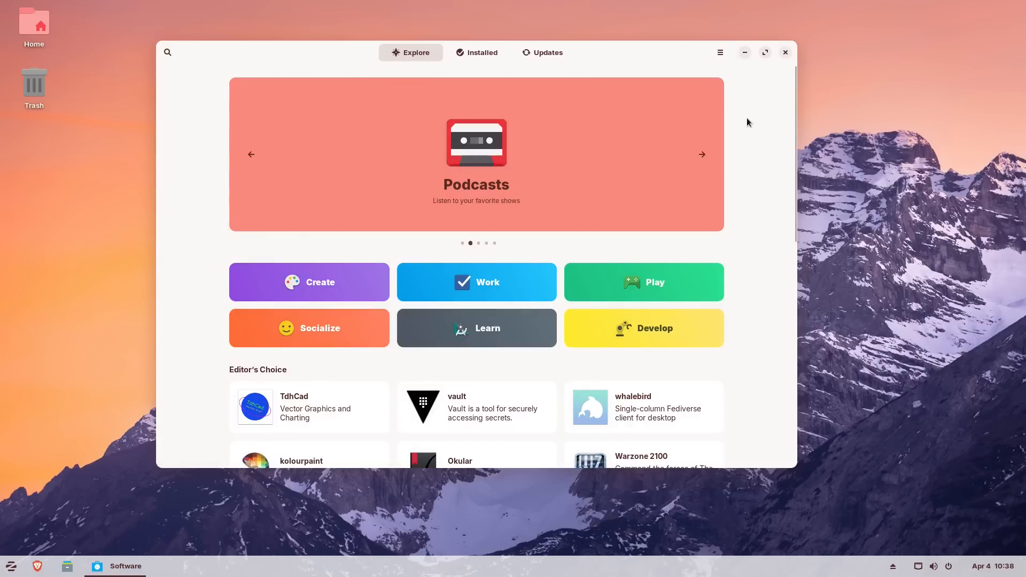
- Open Software Repositories and then Software's Preferences from the hamburger menu
click(720, 53)
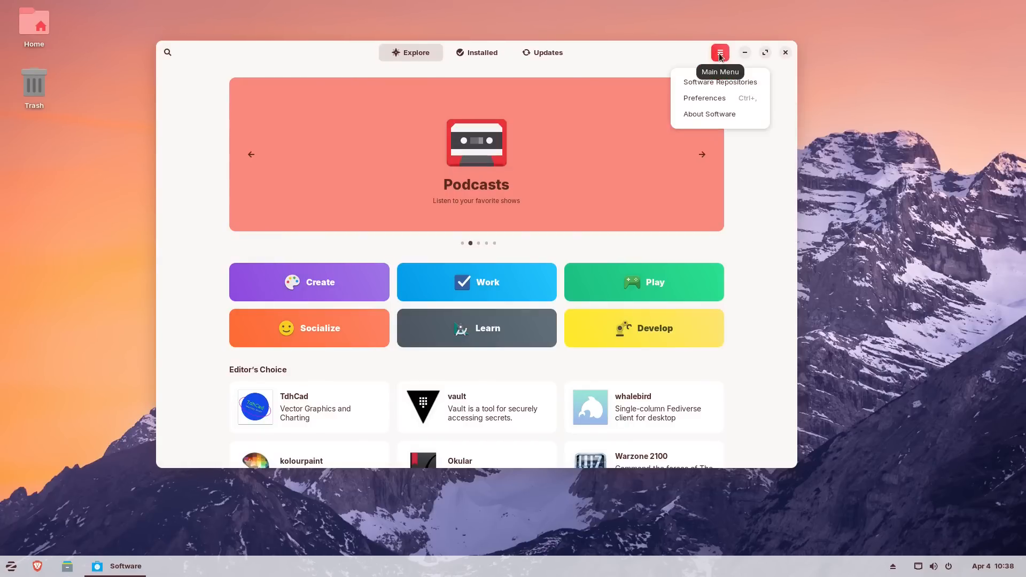
click(746, 83)
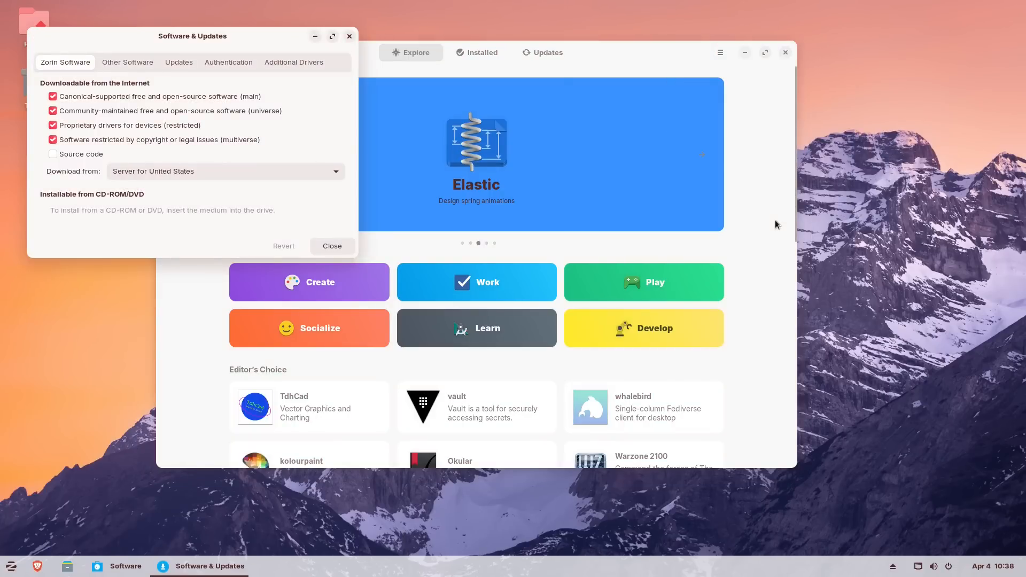
click(718, 53)
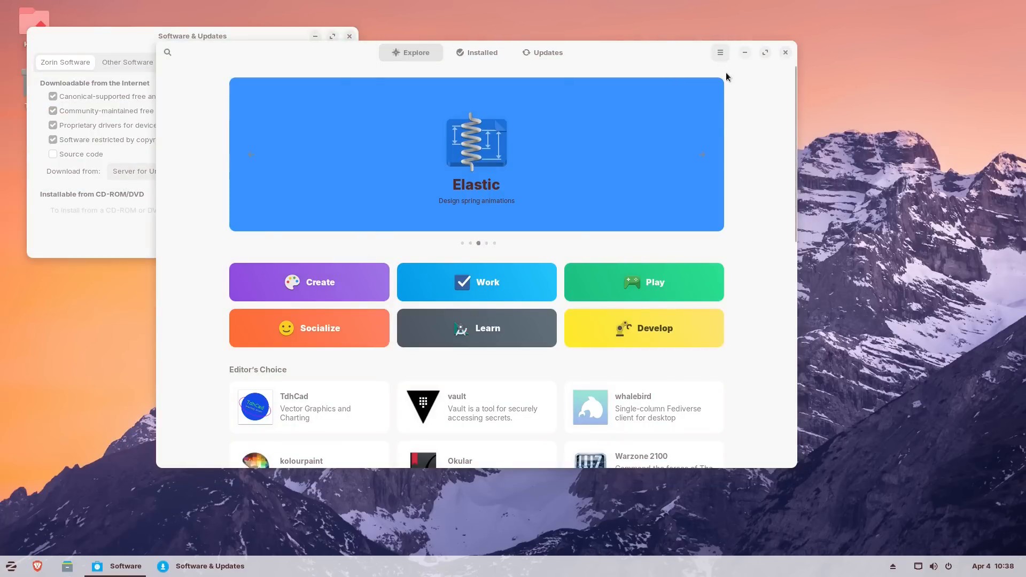
click(720, 52)
click(705, 97)
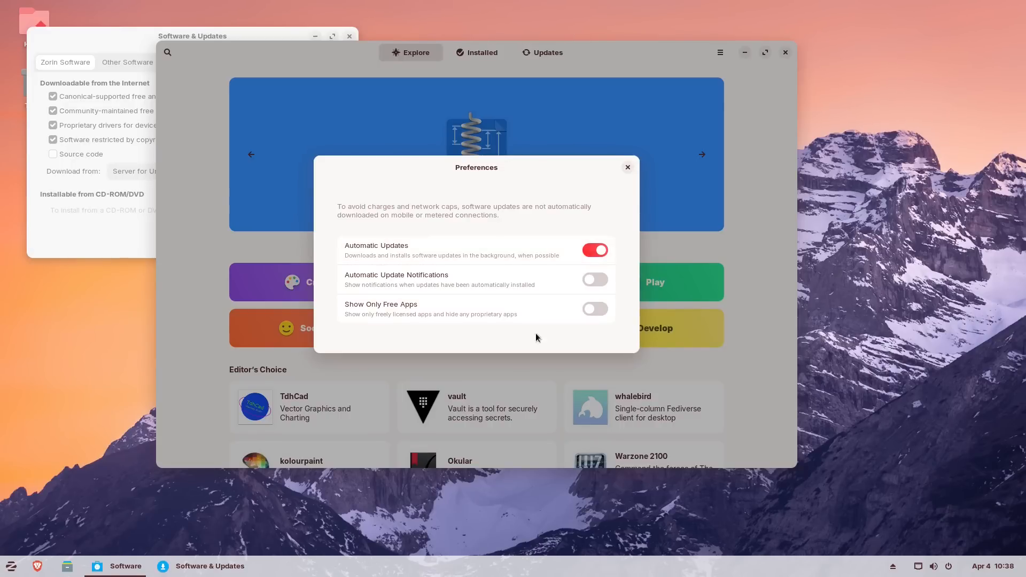
- Turn Automatic Updates off, leave notifications and free-apps-only off, and centre Software & Updates
click(600, 279)
click(598, 251)
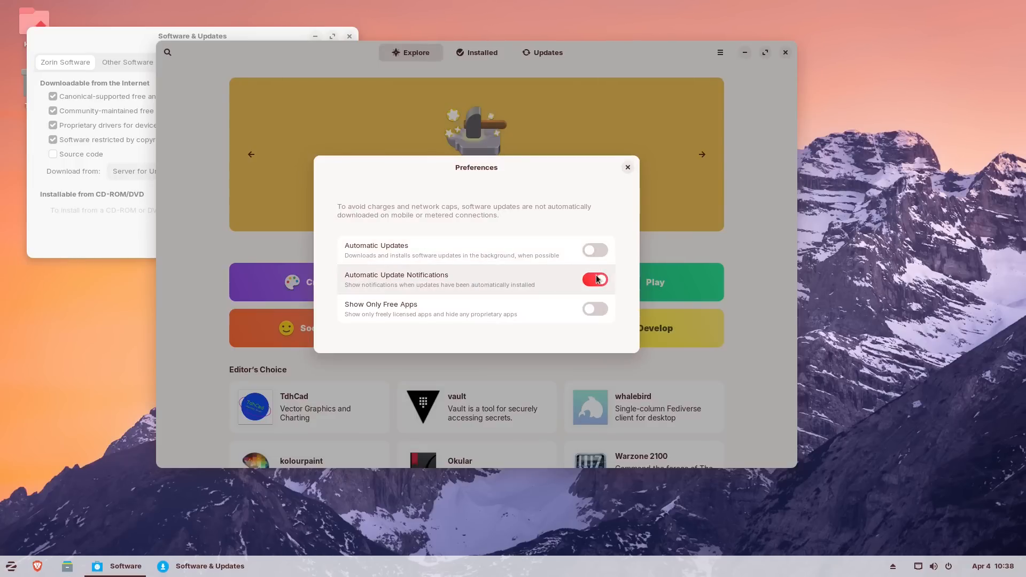
click(600, 280)
click(598, 311)
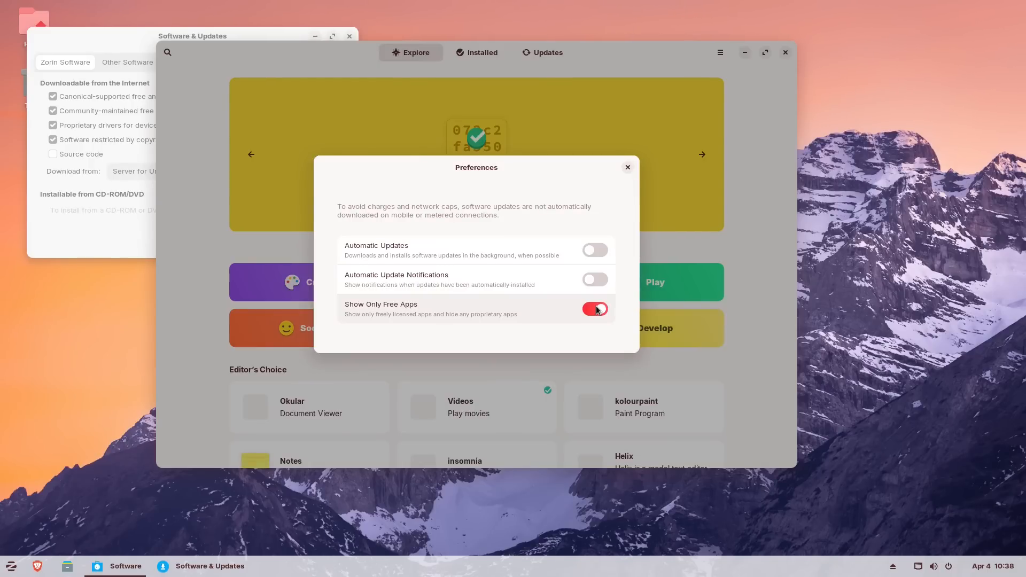
click(597, 309)
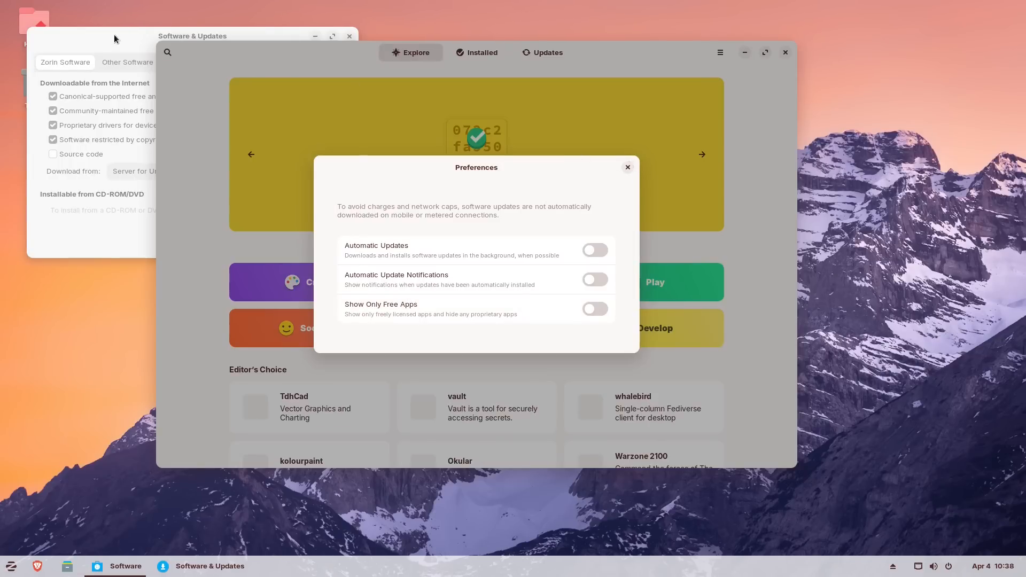
click(158, 41)
drag(158, 41, 404, 176)
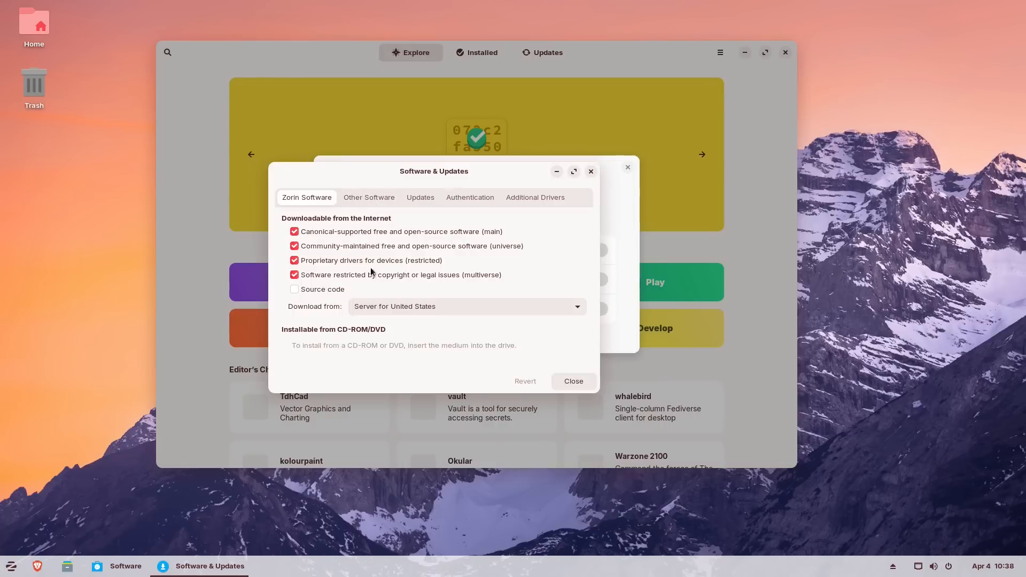
- Scroll through the Other Software list of packages.zorinos.com and Zorin launchpad PPA sources for jammy
click(361, 198)
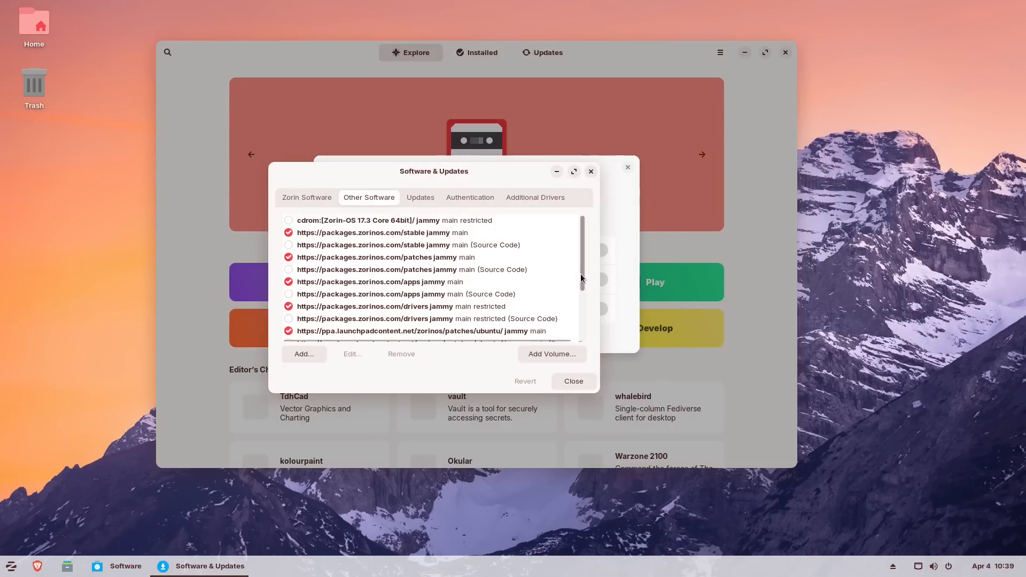
drag(582, 277, 584, 337)
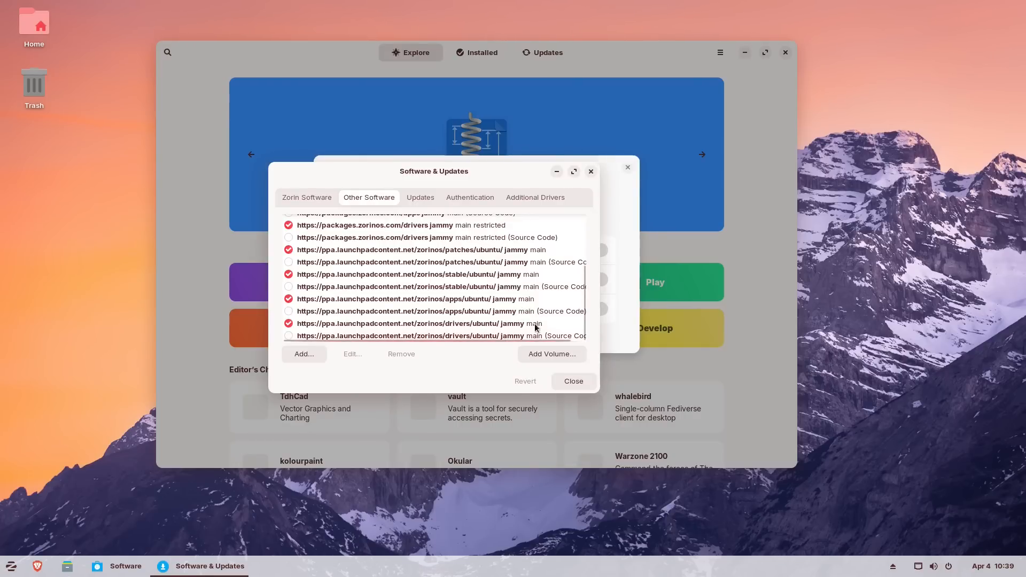
drag(583, 332, 582, 267)
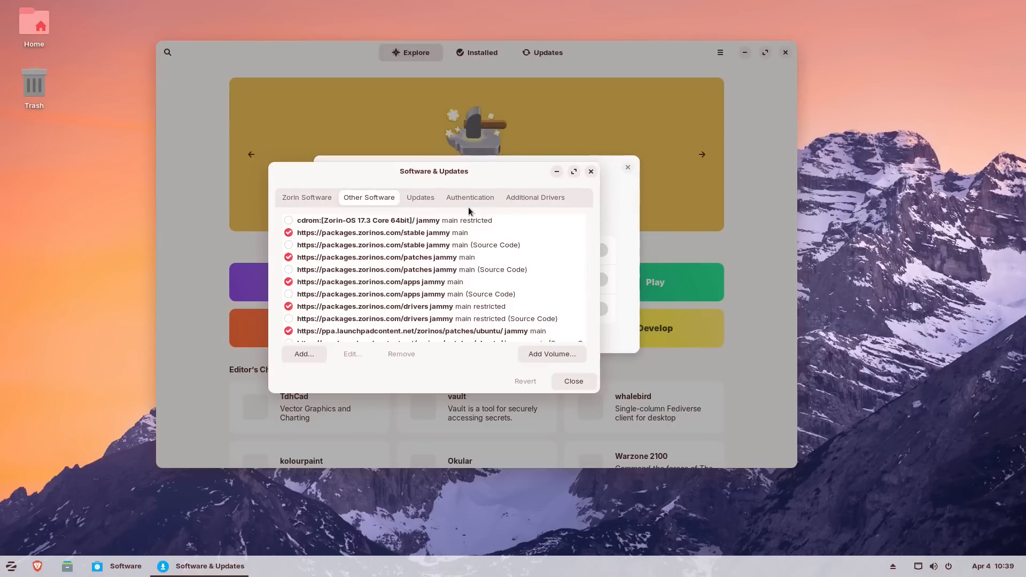
- On the Updates tab, keep All updates, Daily checks, automatic security installs and weekly other updates
click(418, 200)
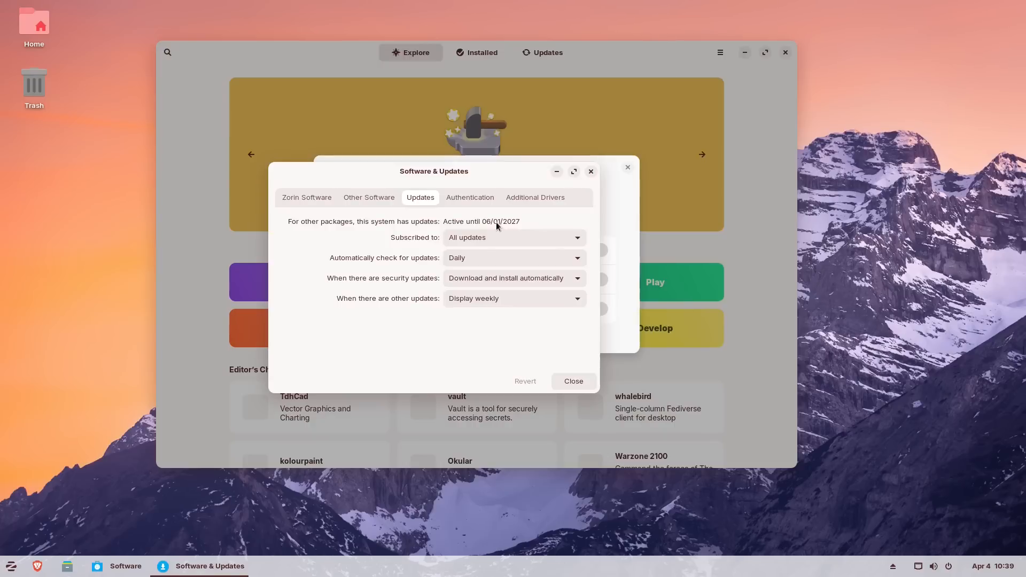
click(544, 241)
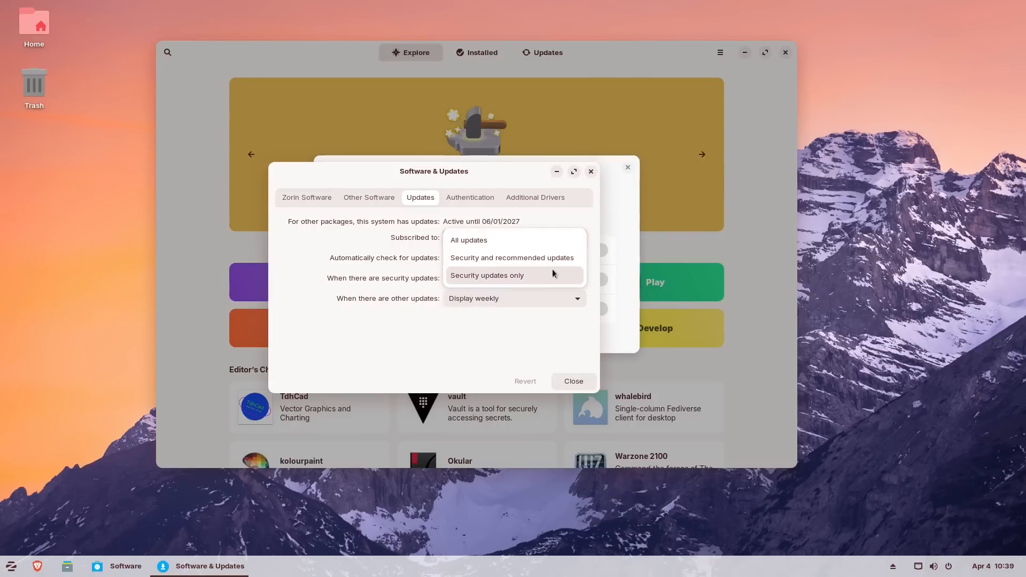
click(556, 227)
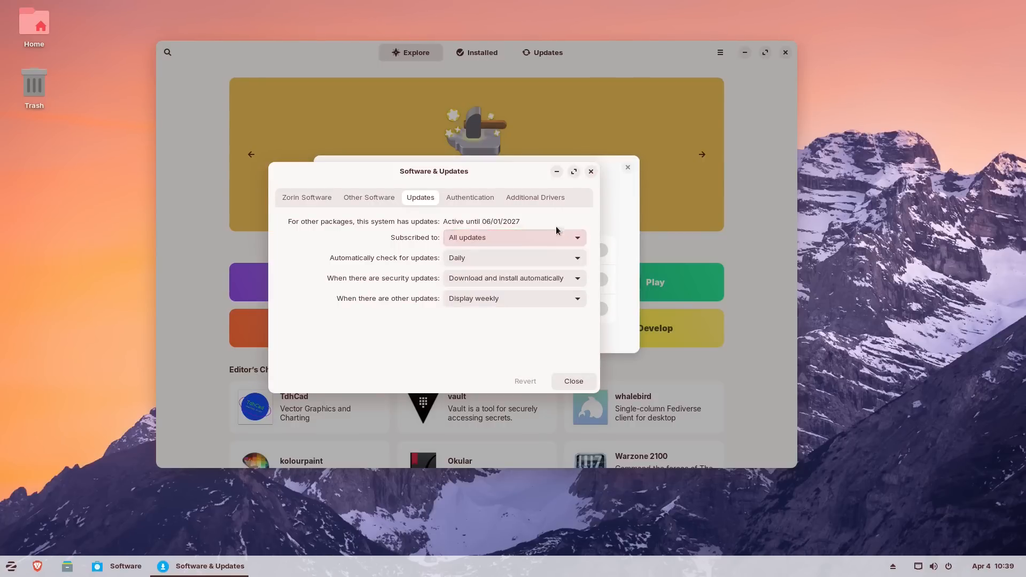
click(554, 260)
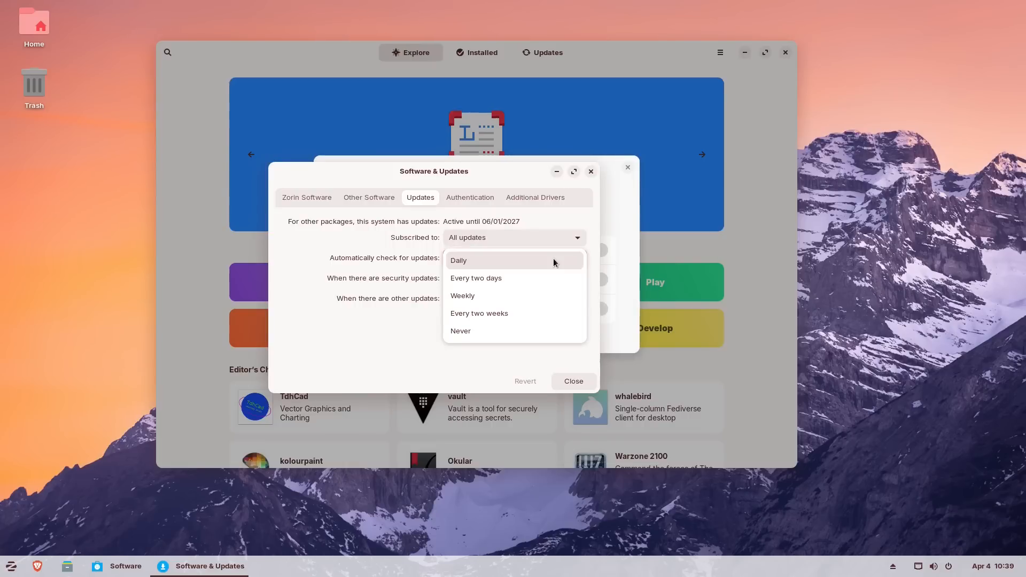
click(553, 259)
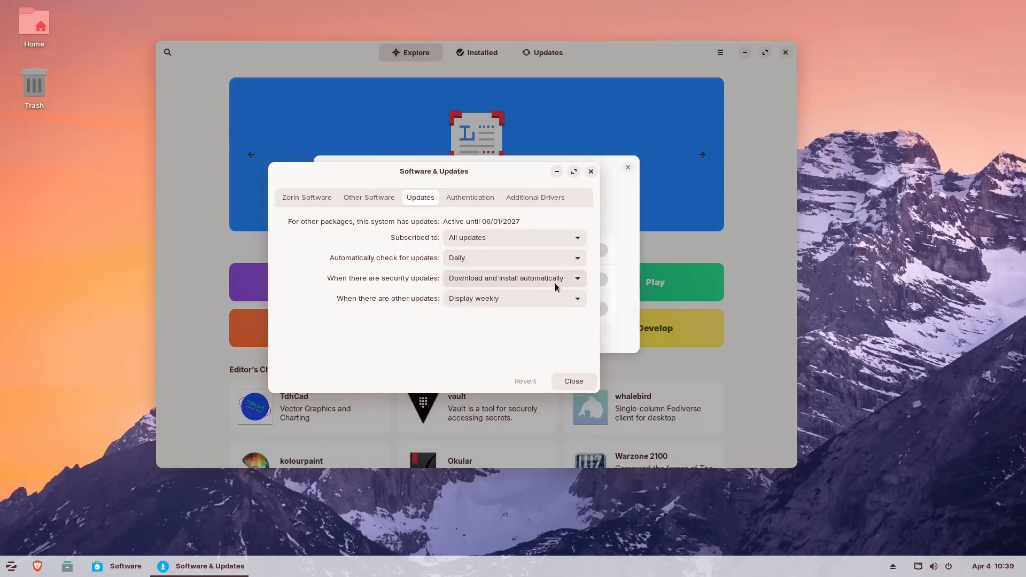
click(554, 279)
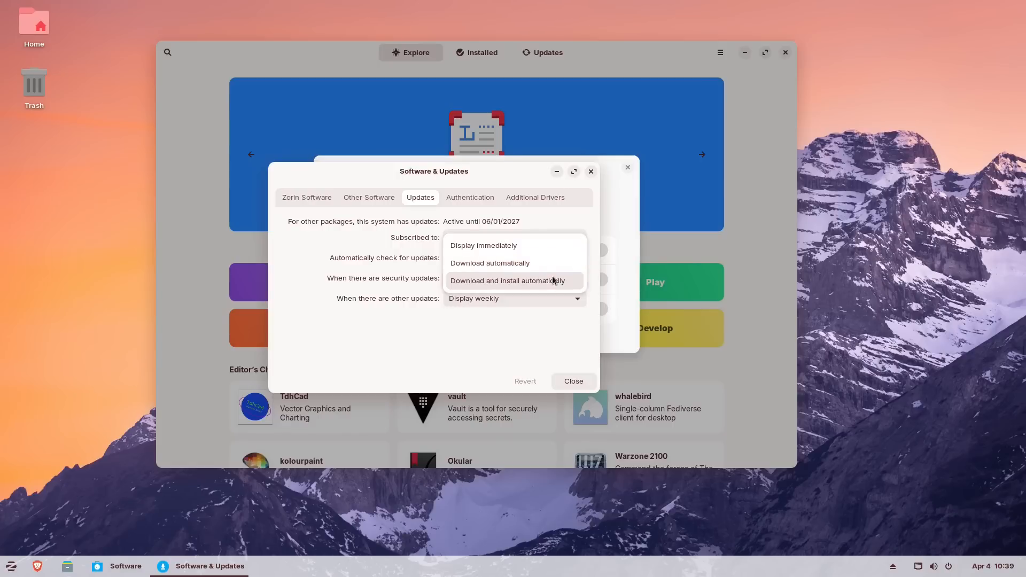
click(563, 220)
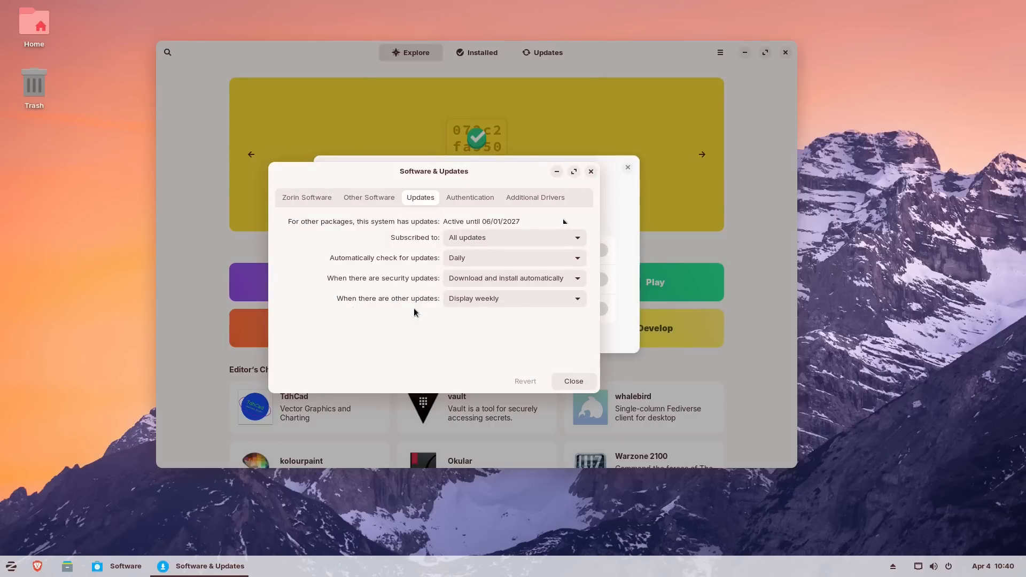
click(512, 305)
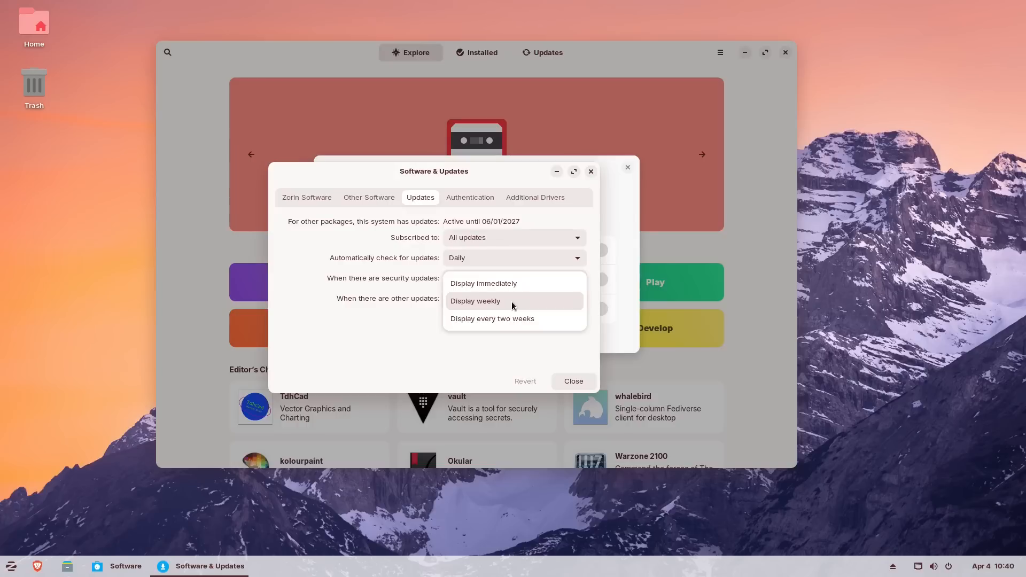
click(511, 301)
- Review the Authentication keys and Additional Drivers, then close Software & Updates, Preferences and the Software store
click(471, 198)
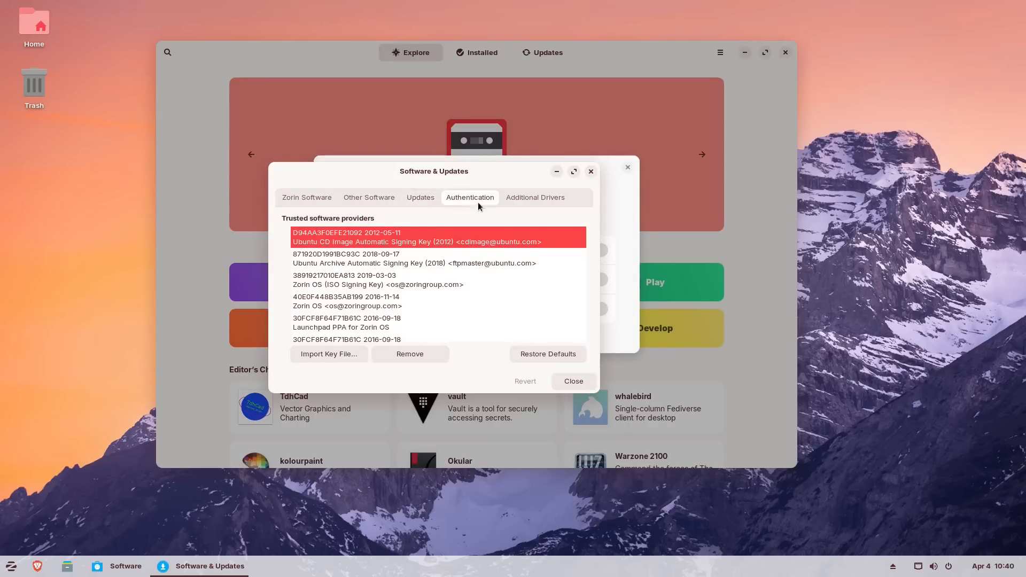
click(525, 200)
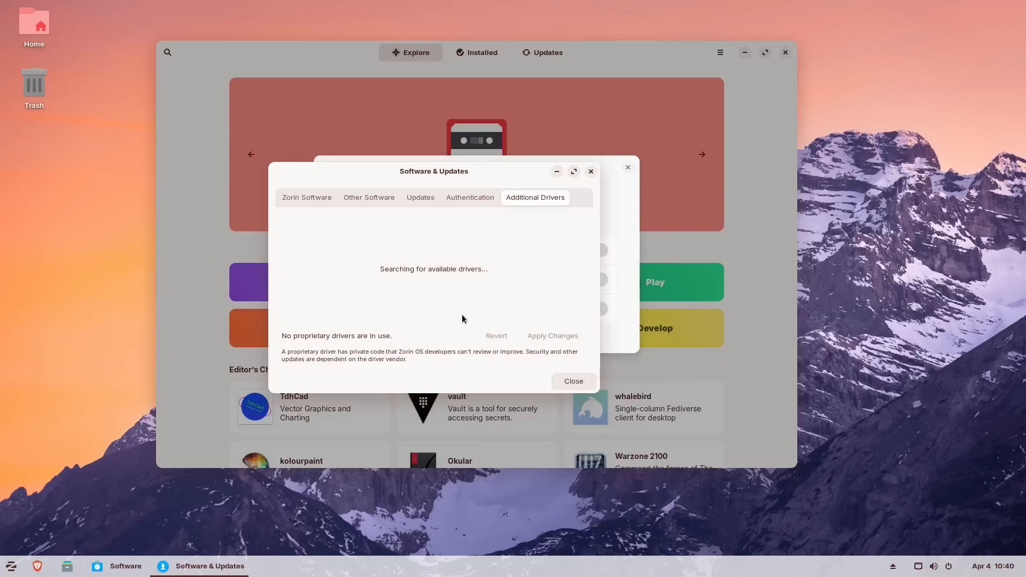
click(590, 171)
click(626, 168)
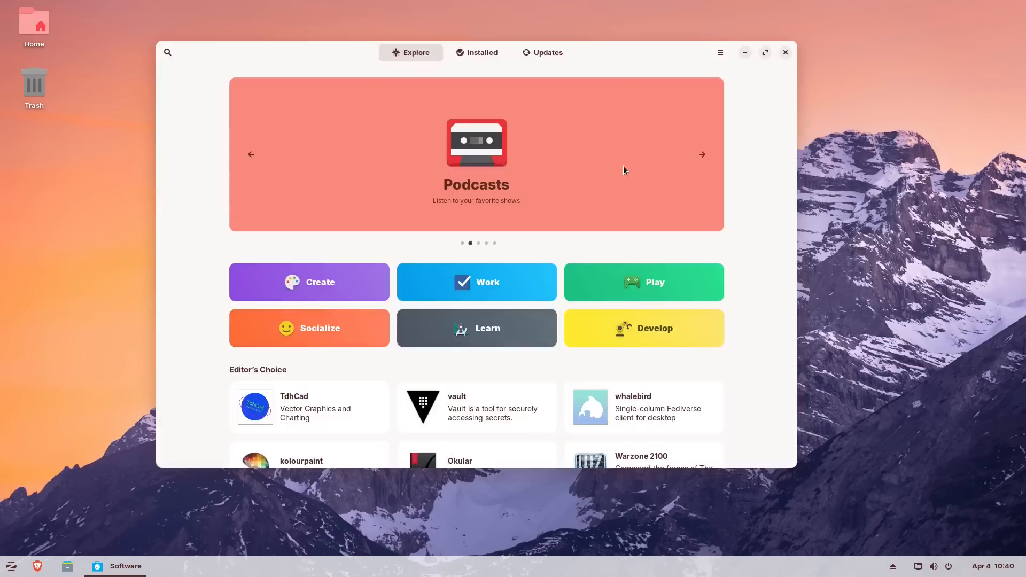
click(785, 51)
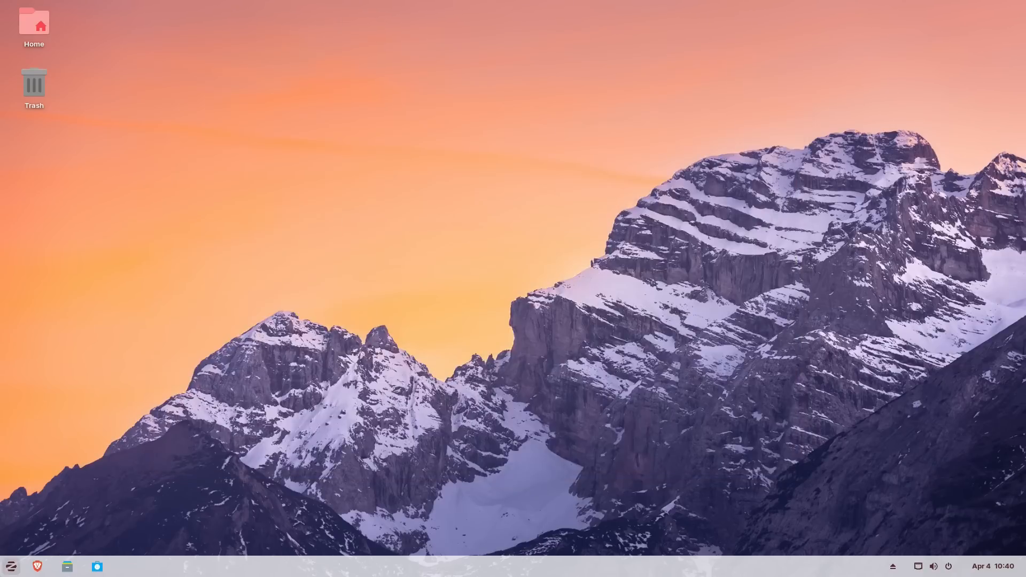
click(11, 566)
text(zor)
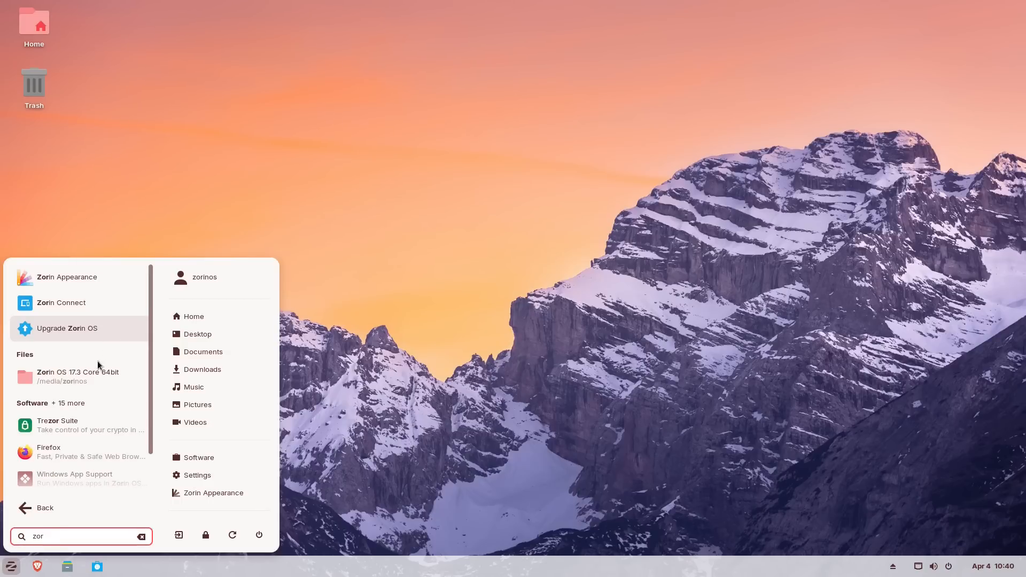
click(65, 307)
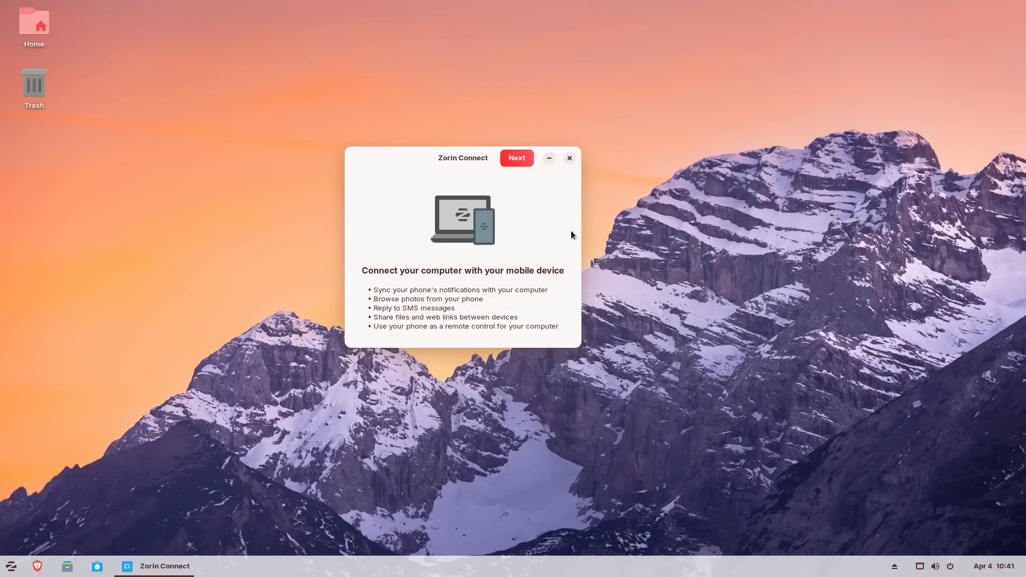
click(517, 159)
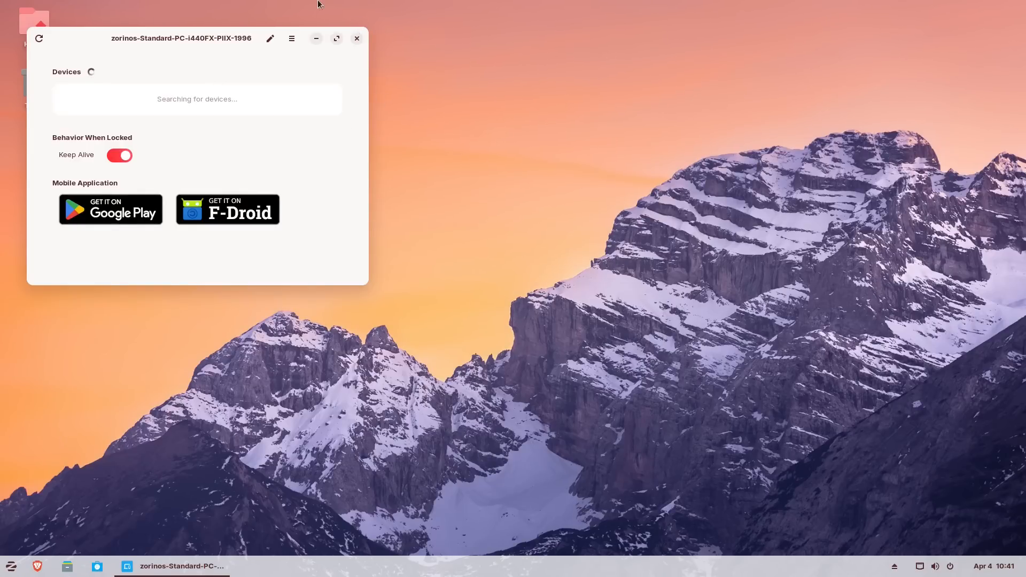
click(356, 38)
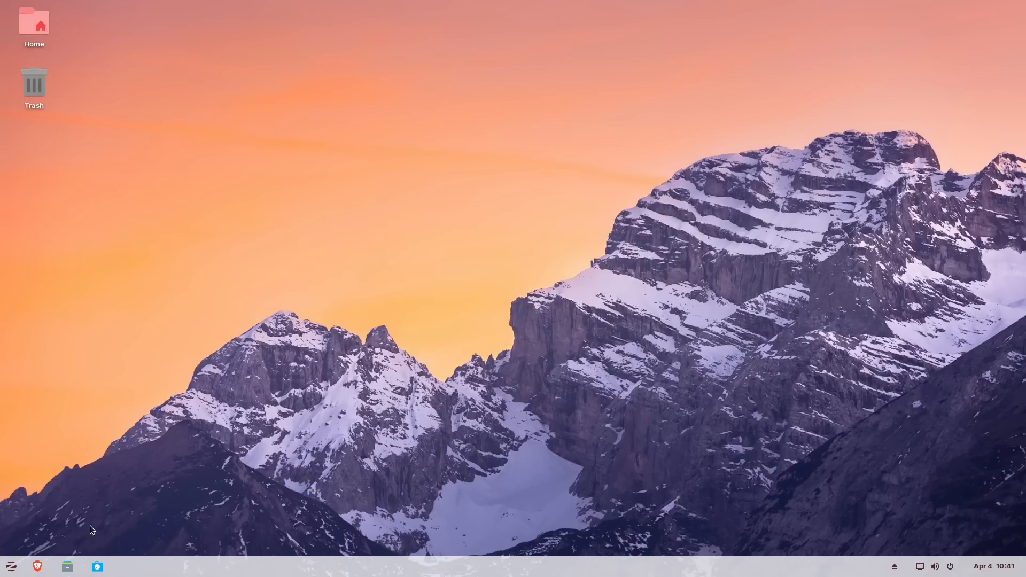
- Browse the Office applications in the Zorin menu, then dismiss the menu
click(11, 568)
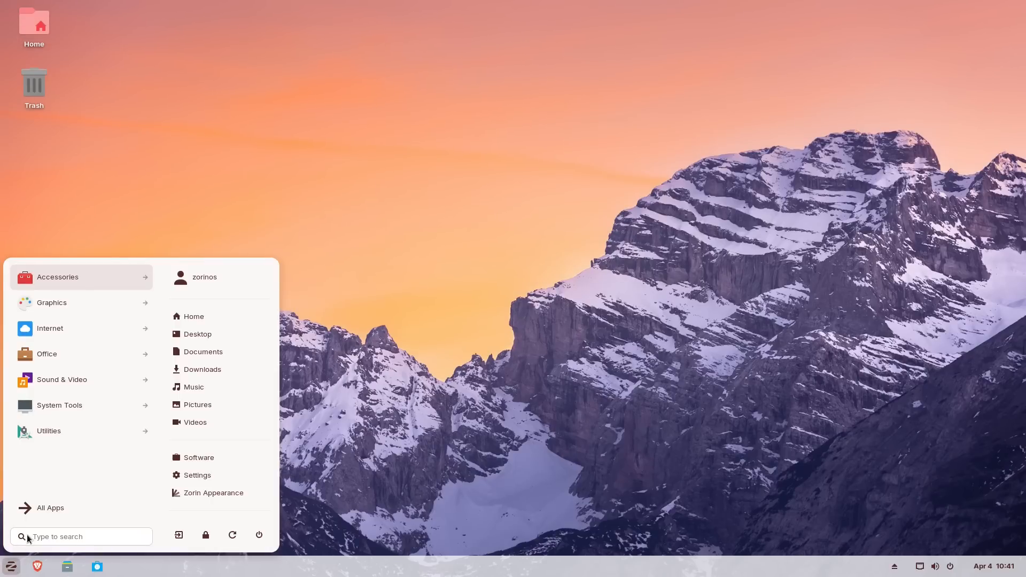
click(49, 351)
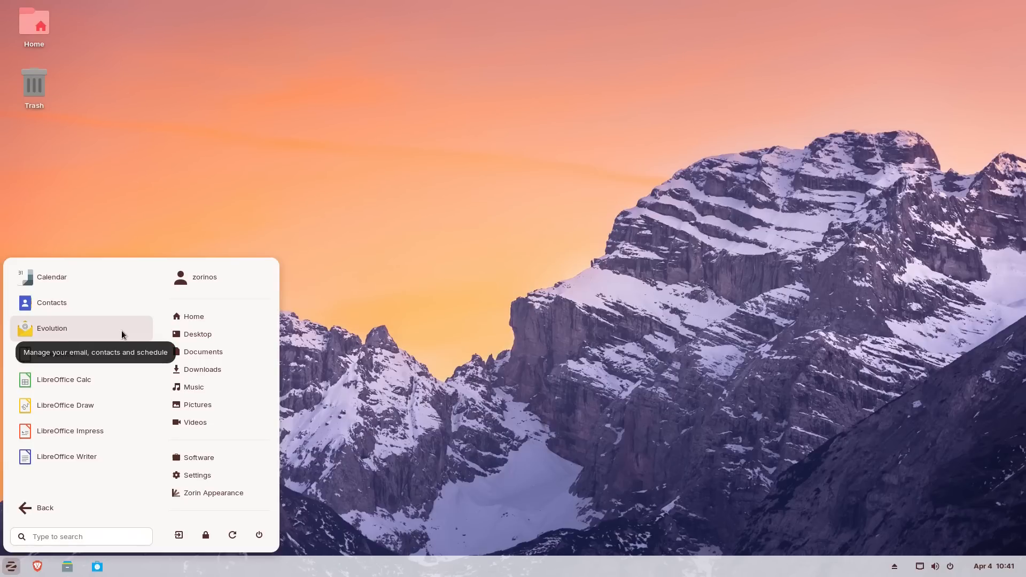
click(582, 234)
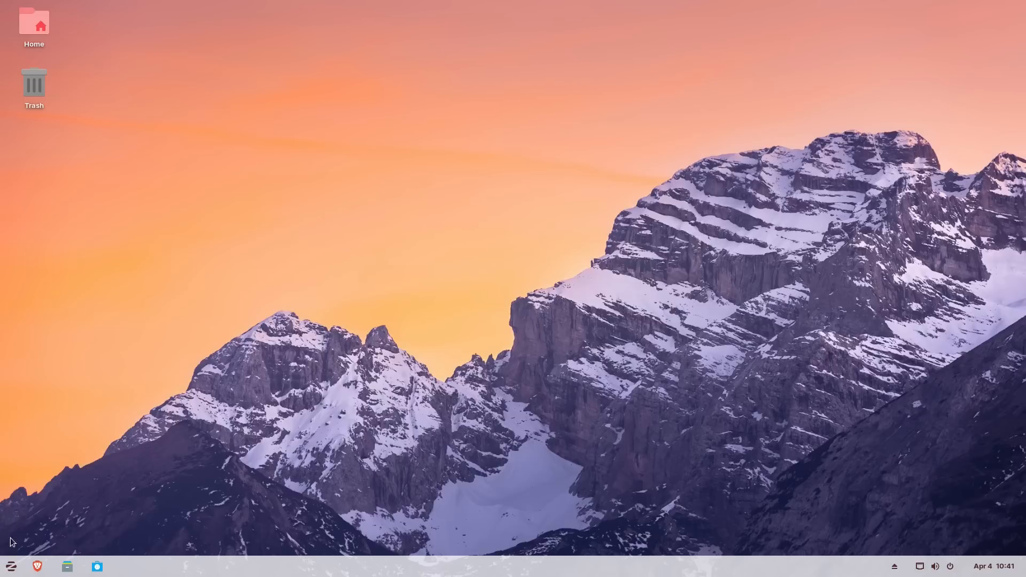
- Launch System Monitor from the Utilities category of the Zorin menu
click(11, 567)
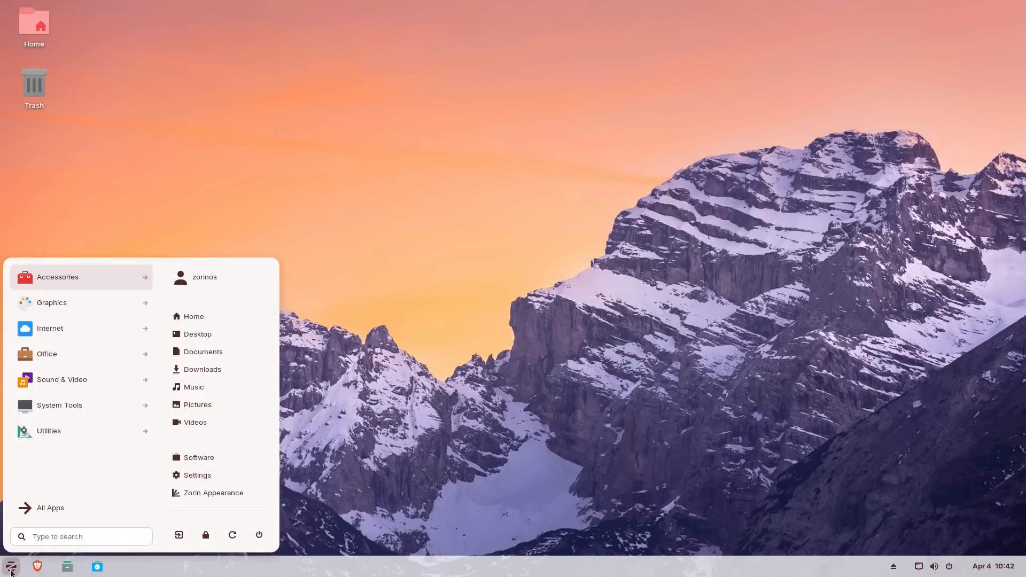
click(92, 436)
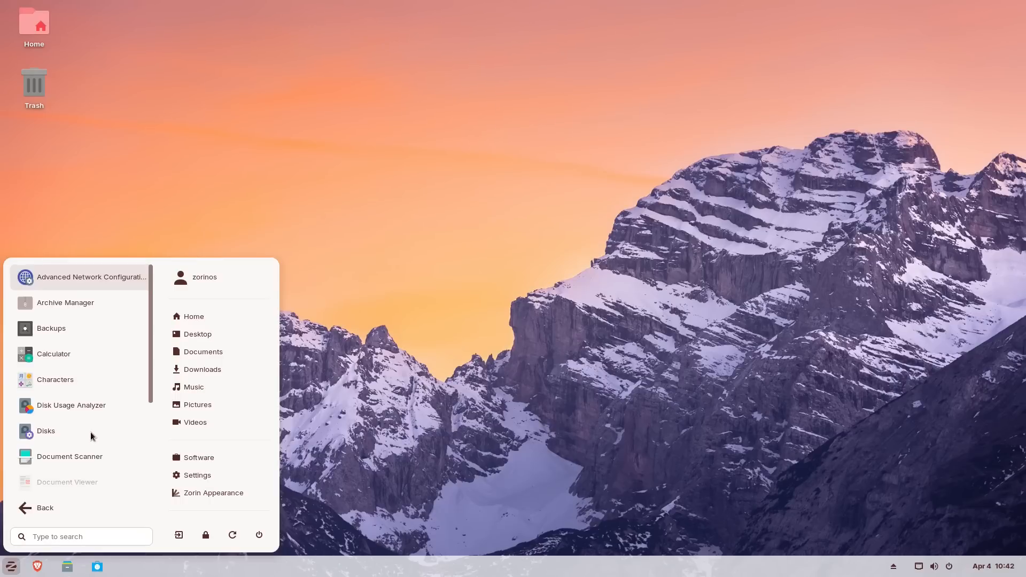
drag(152, 336, 167, 439)
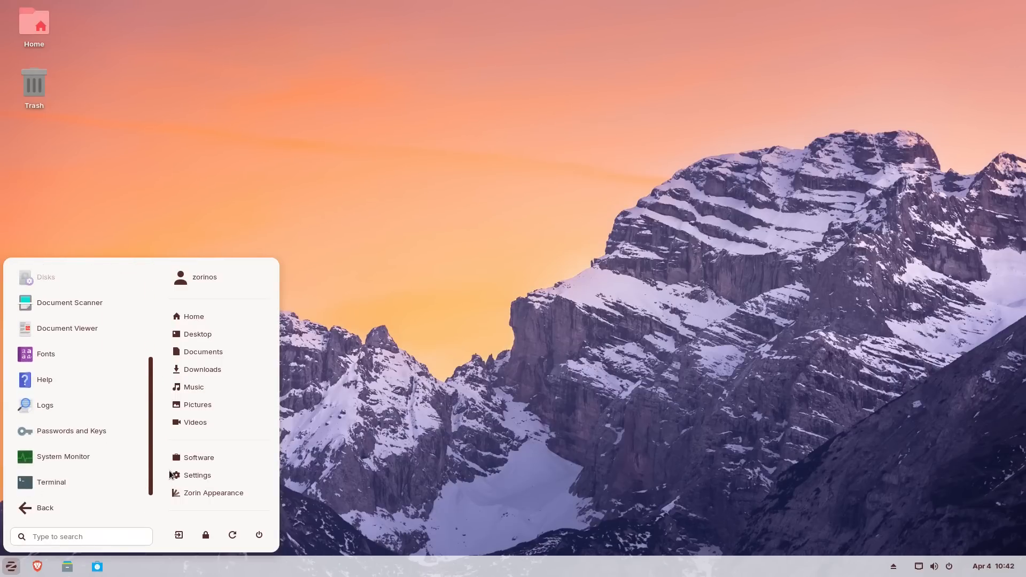
click(77, 457)
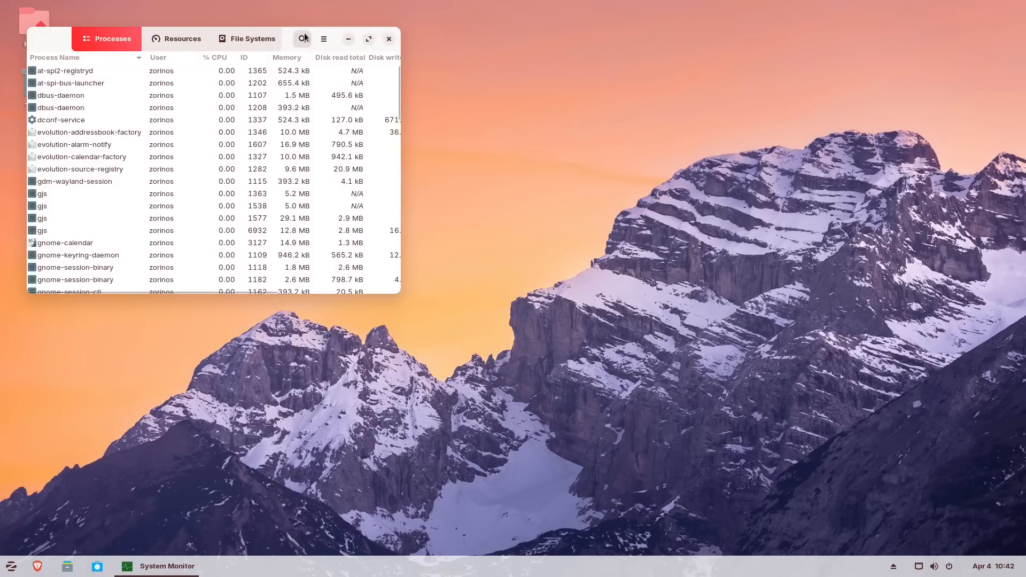
- Centre System Monitor, view its CPU, memory (1.8 of 8.5 GB) and network graphs, then close it
drag(286, 43, 665, 140)
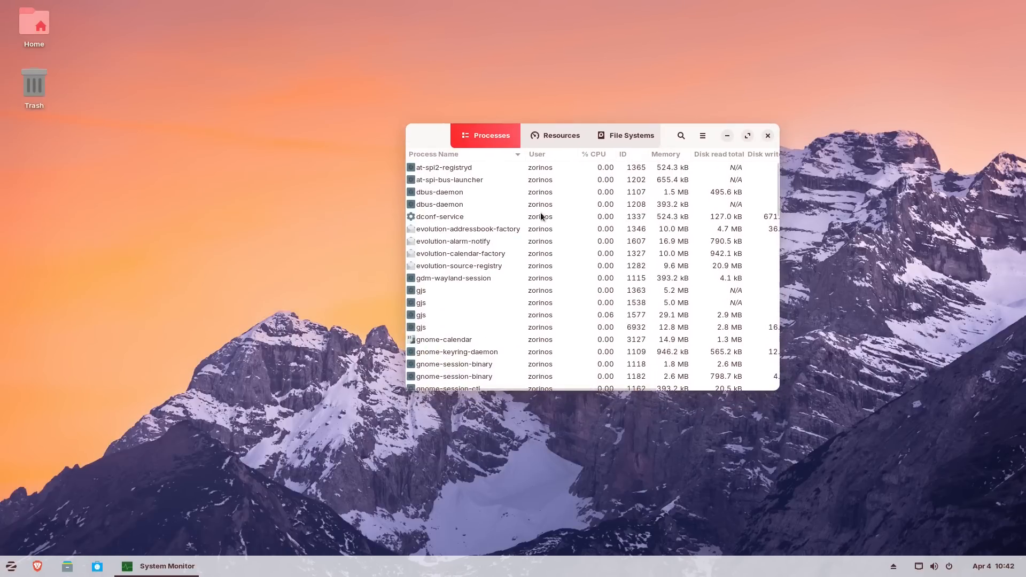
click(571, 140)
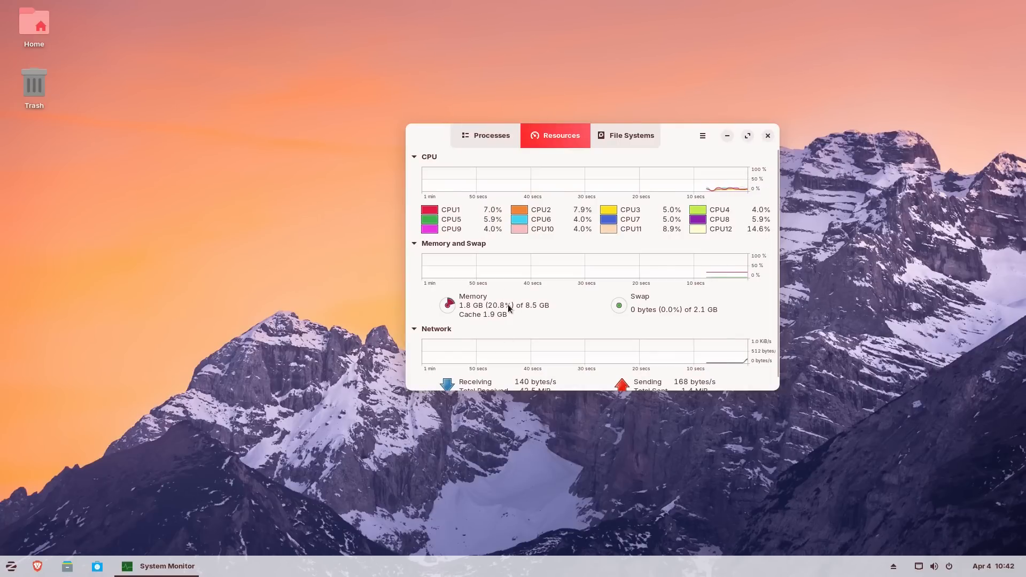
scroll(777, 309, down, 1)
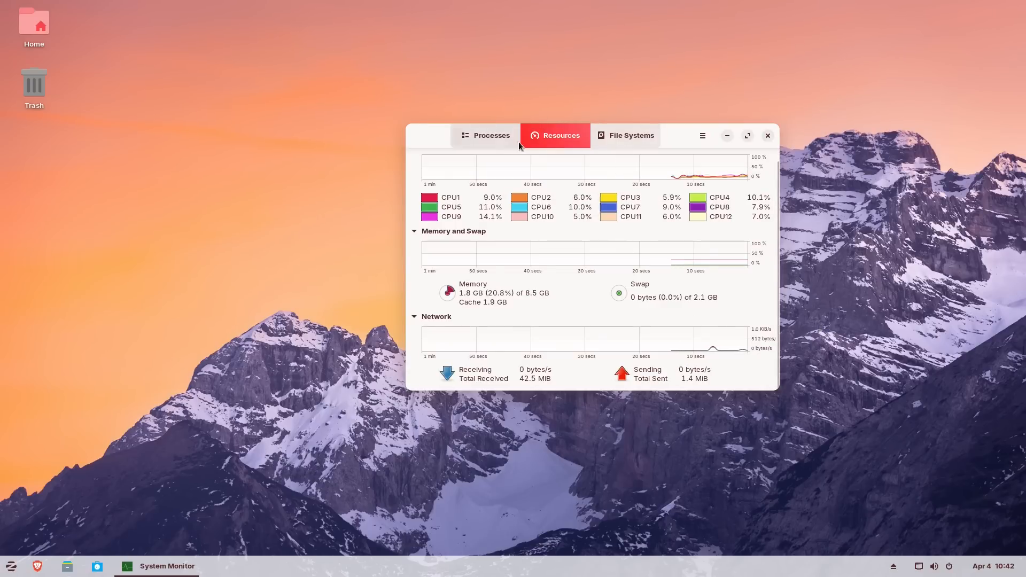
drag(678, 137, 638, 148)
click(730, 149)
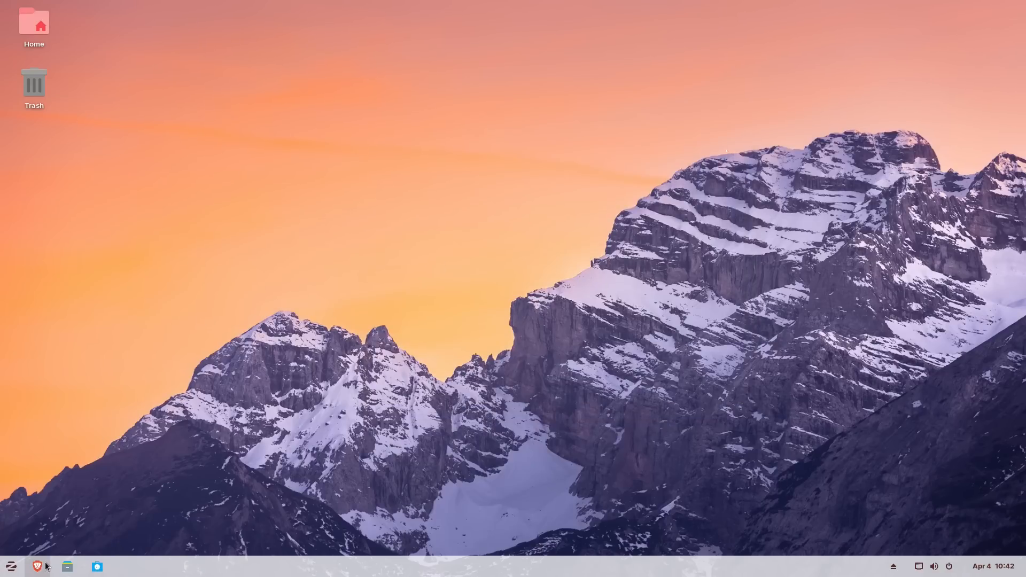
click(11, 566)
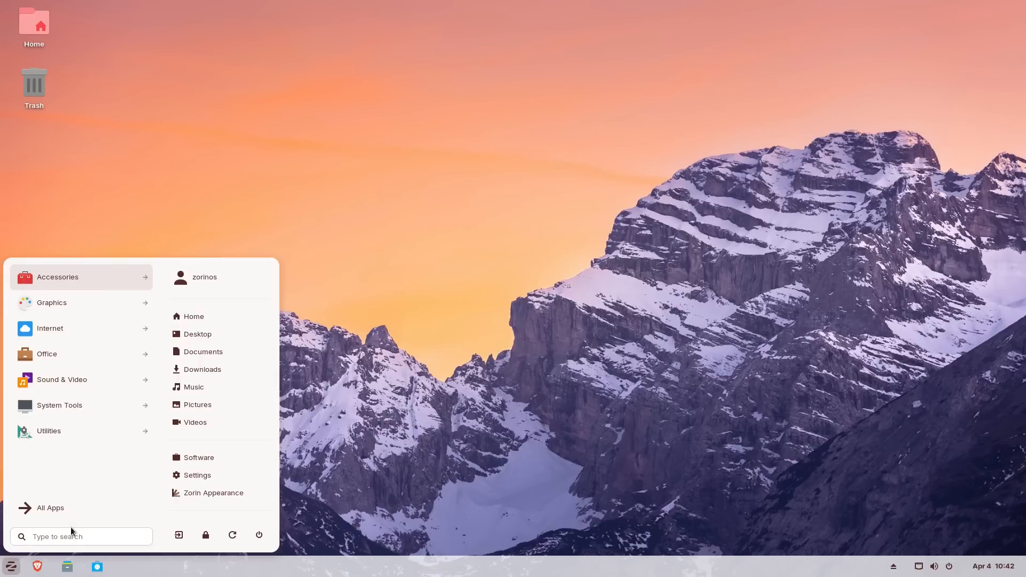
click(68, 511)
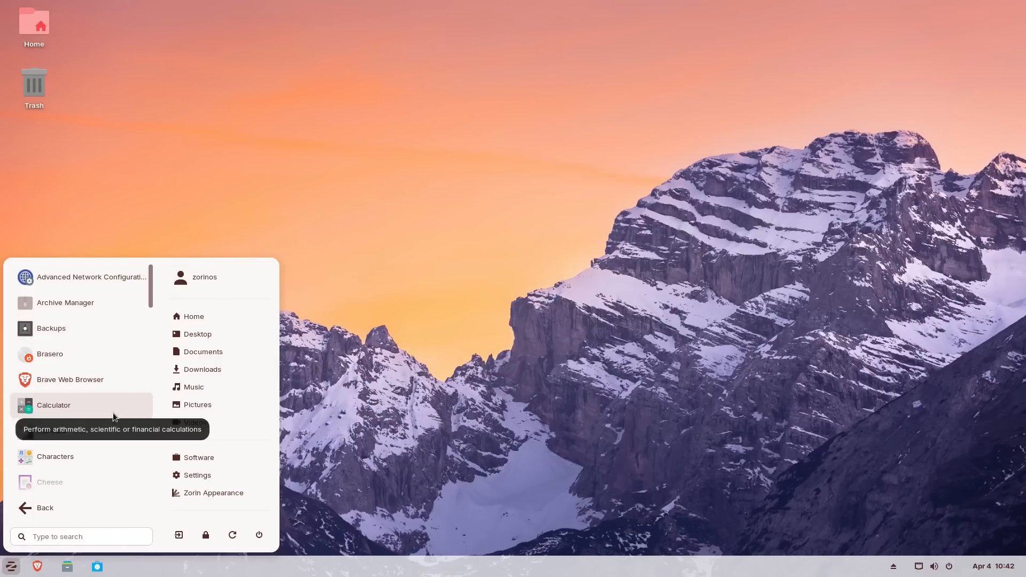
scroll(135, 406, down, 2)
scroll(132, 411, down, 20)
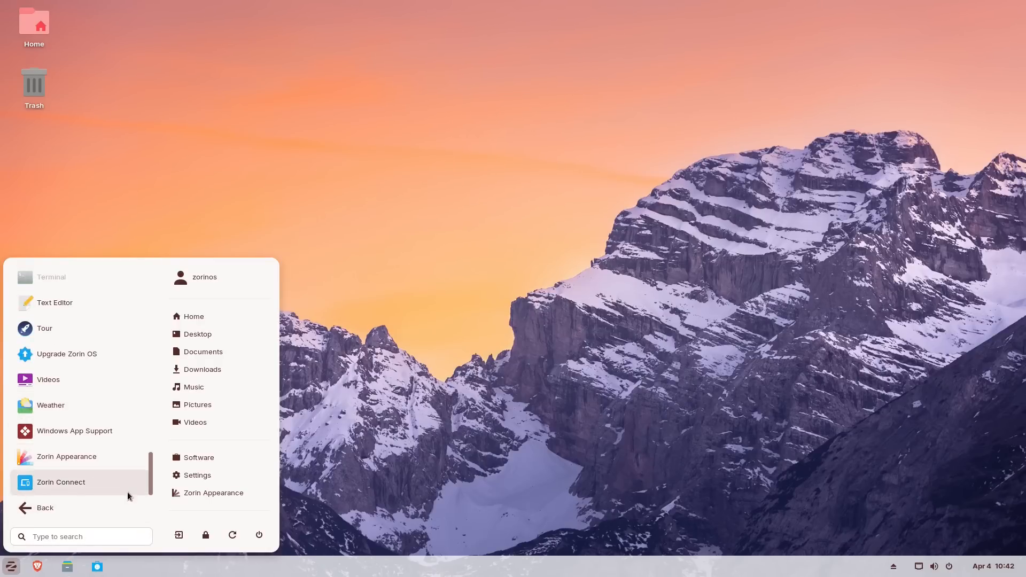
click(432, 426)
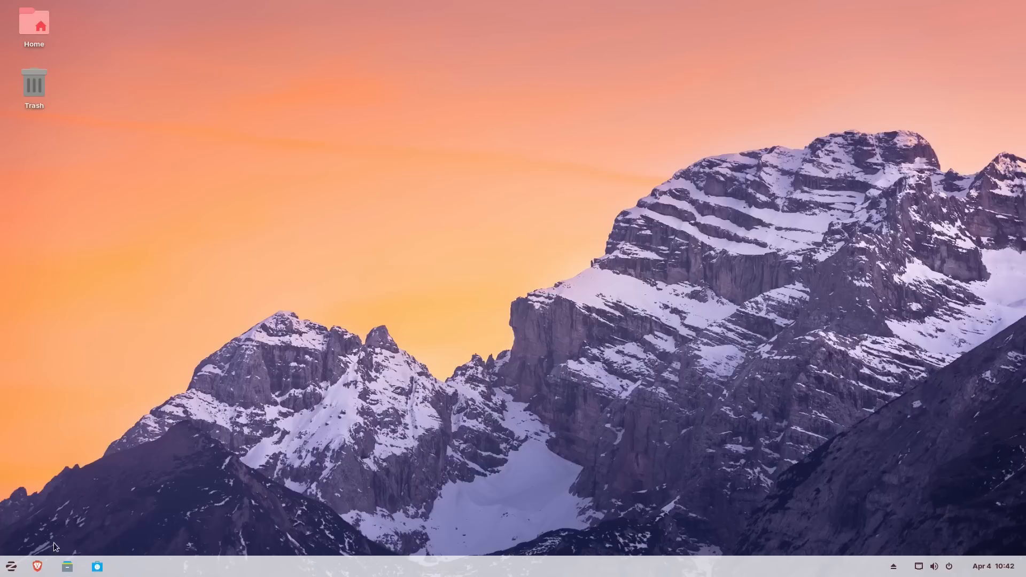
click(43, 570)
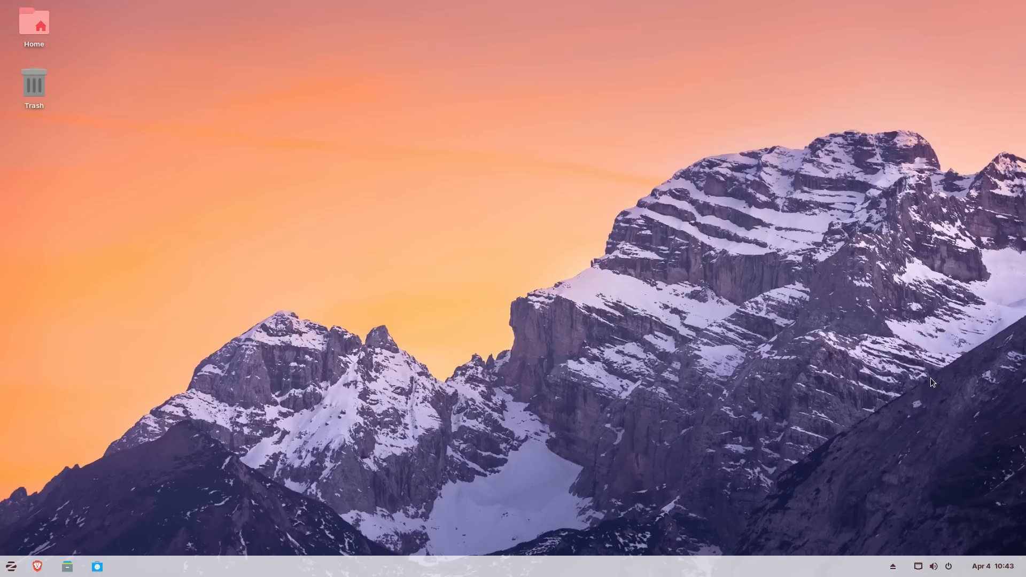
- Restart the computer from the quick settings power options and confirm the restart
click(951, 568)
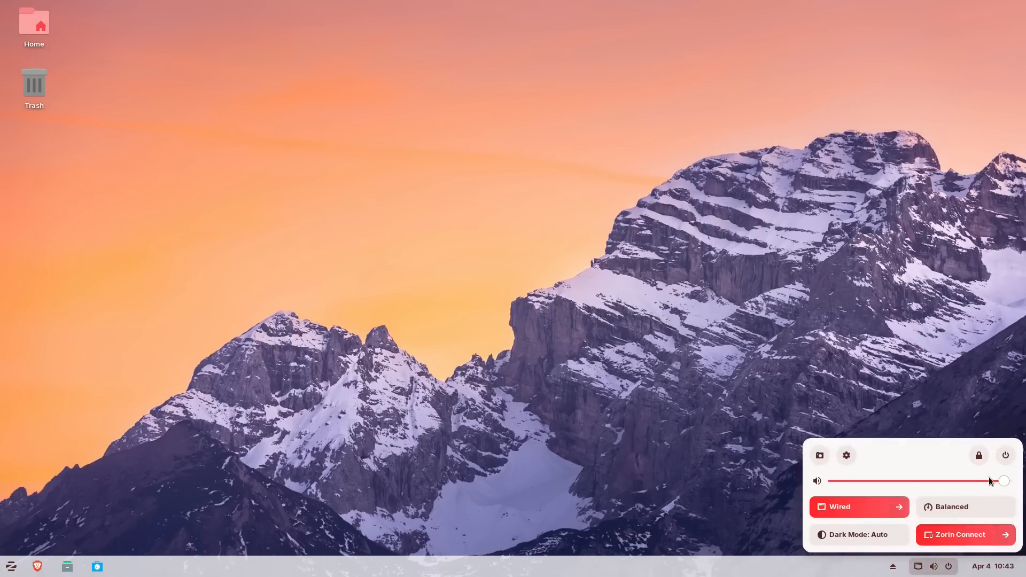
click(1004, 460)
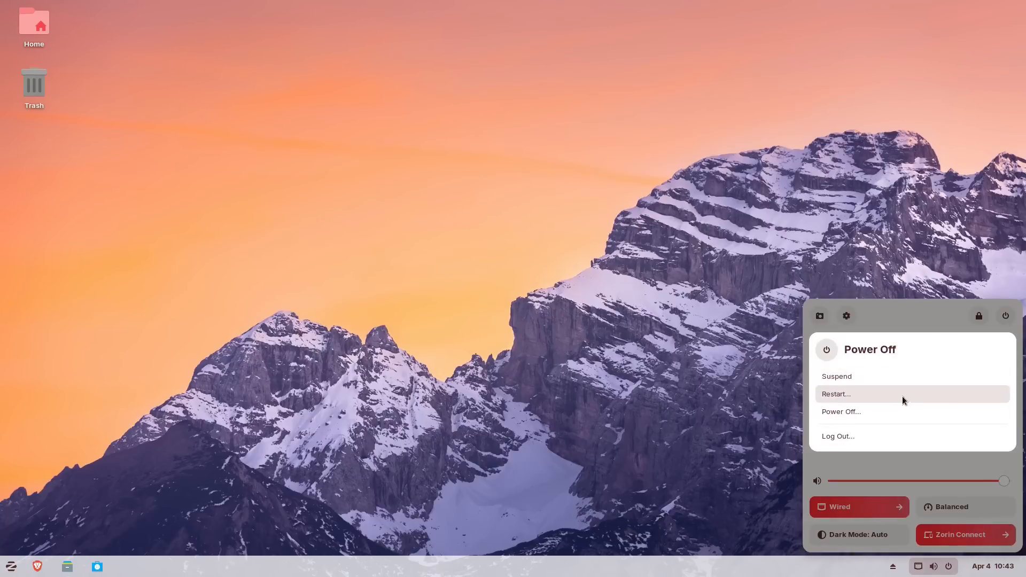
click(902, 417)
click(580, 323)
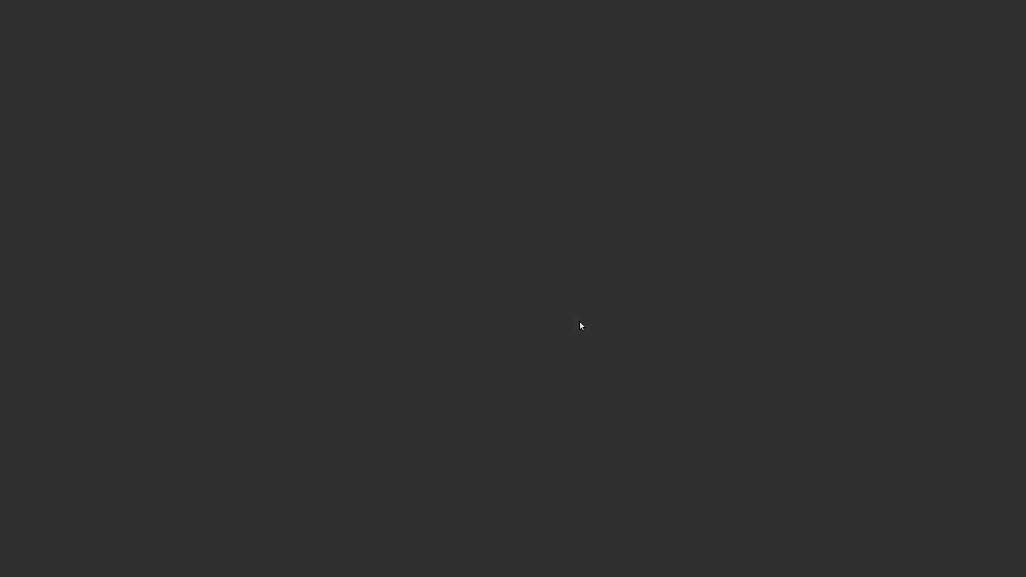